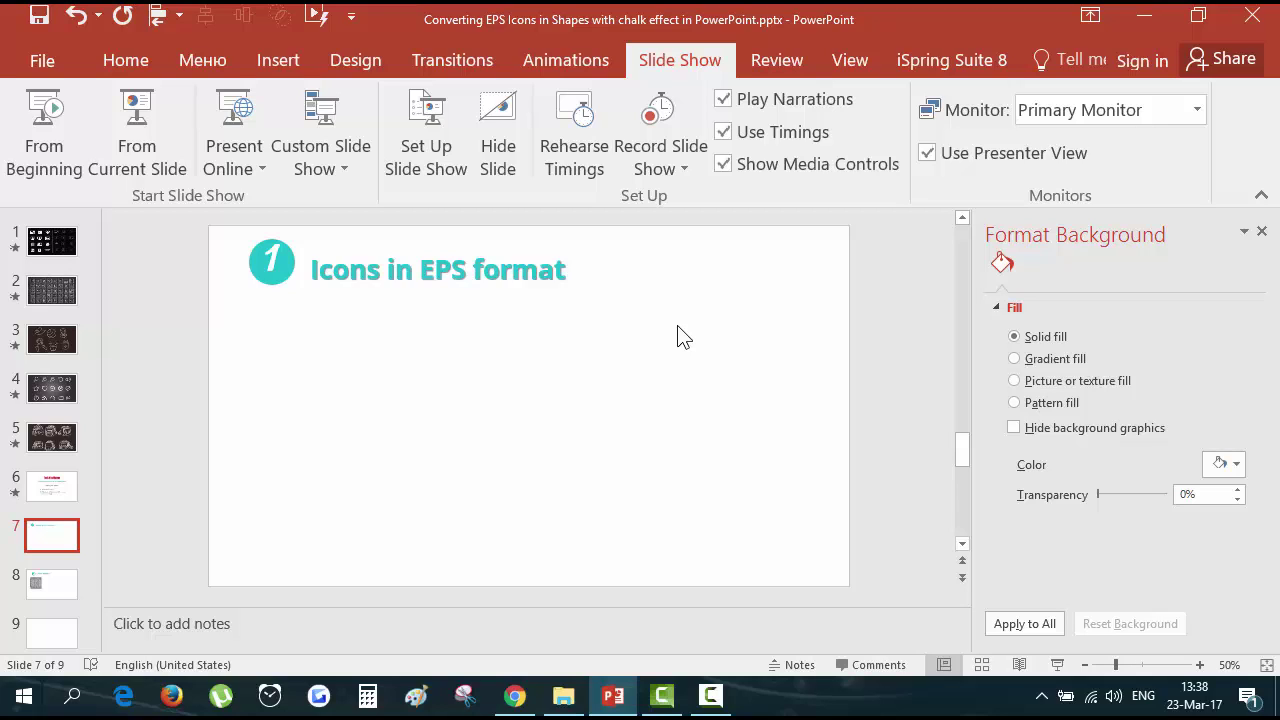
Insert the picture Business card.eps from the Icons folder onto slide 7.
{"action": "left_click", "coordinate": [280, 62]}
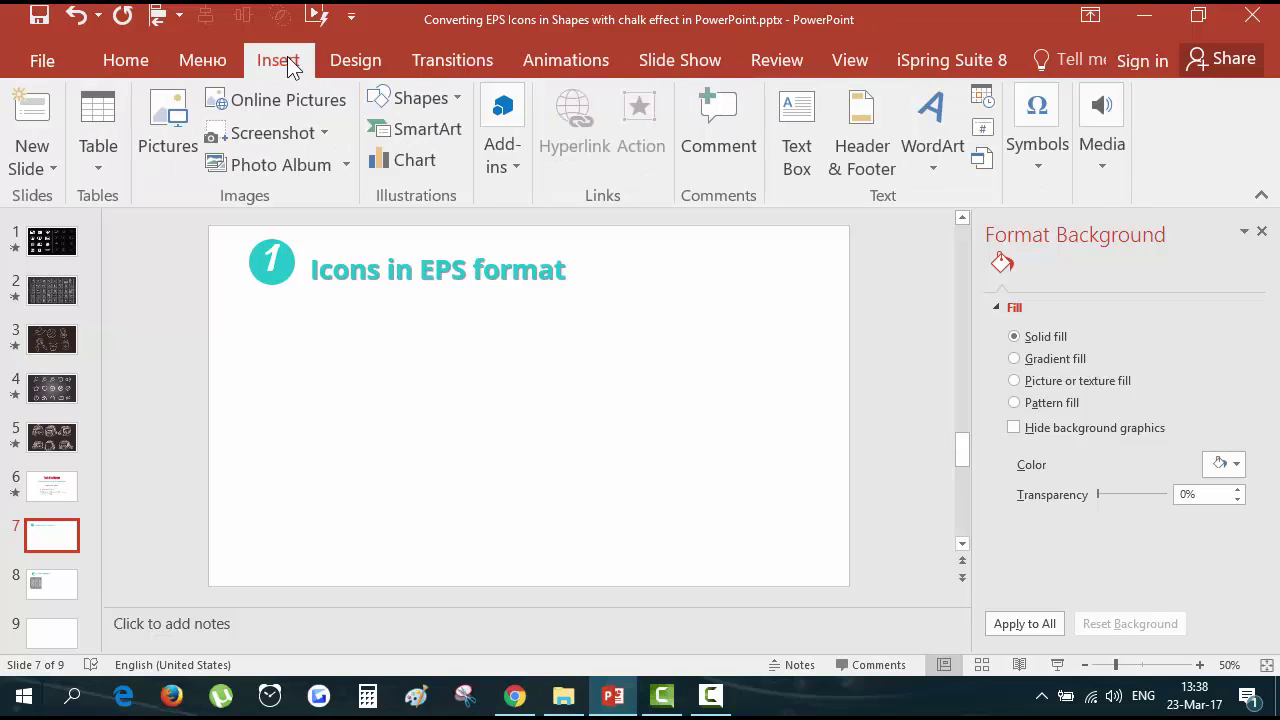
{"action": "left_click", "coordinate": [177, 108]}
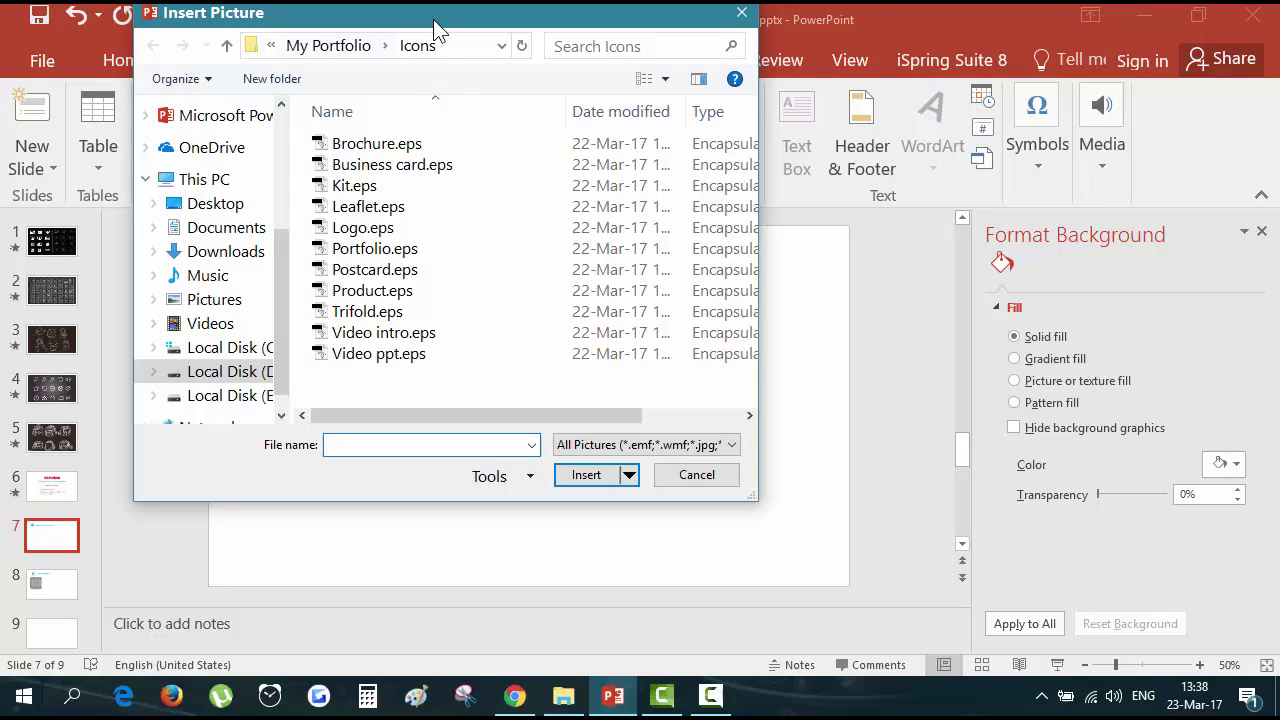
{"action": "left_click_drag", "start_coordinate": [436, 22], "coordinate": [826, 14]}
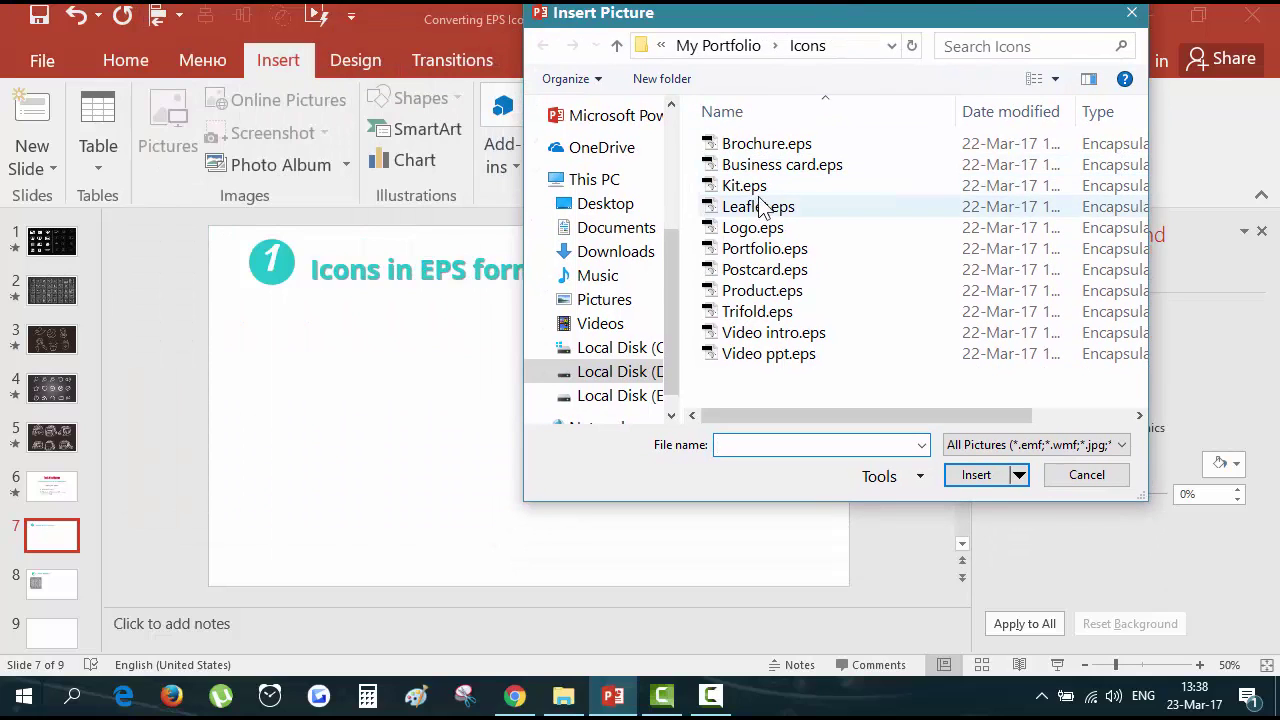
{"action": "left_click", "coordinate": [777, 167]}
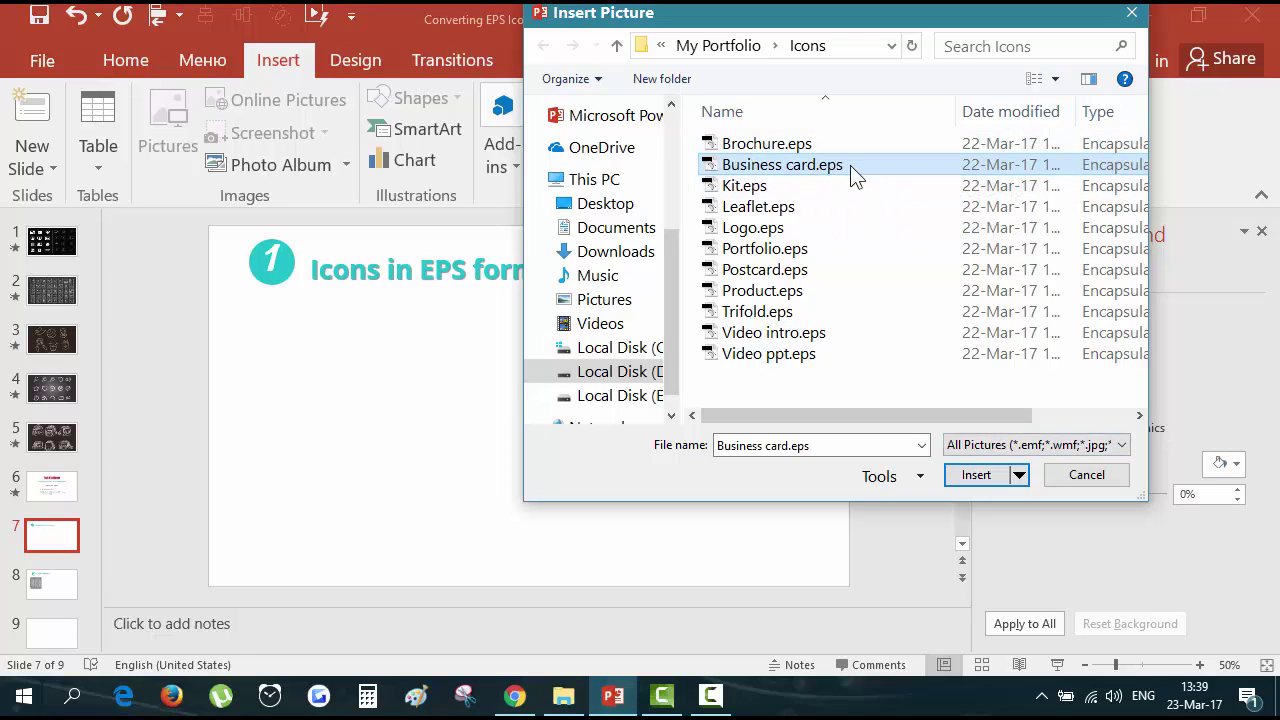
{"action": "left_click", "coordinate": [978, 476]}
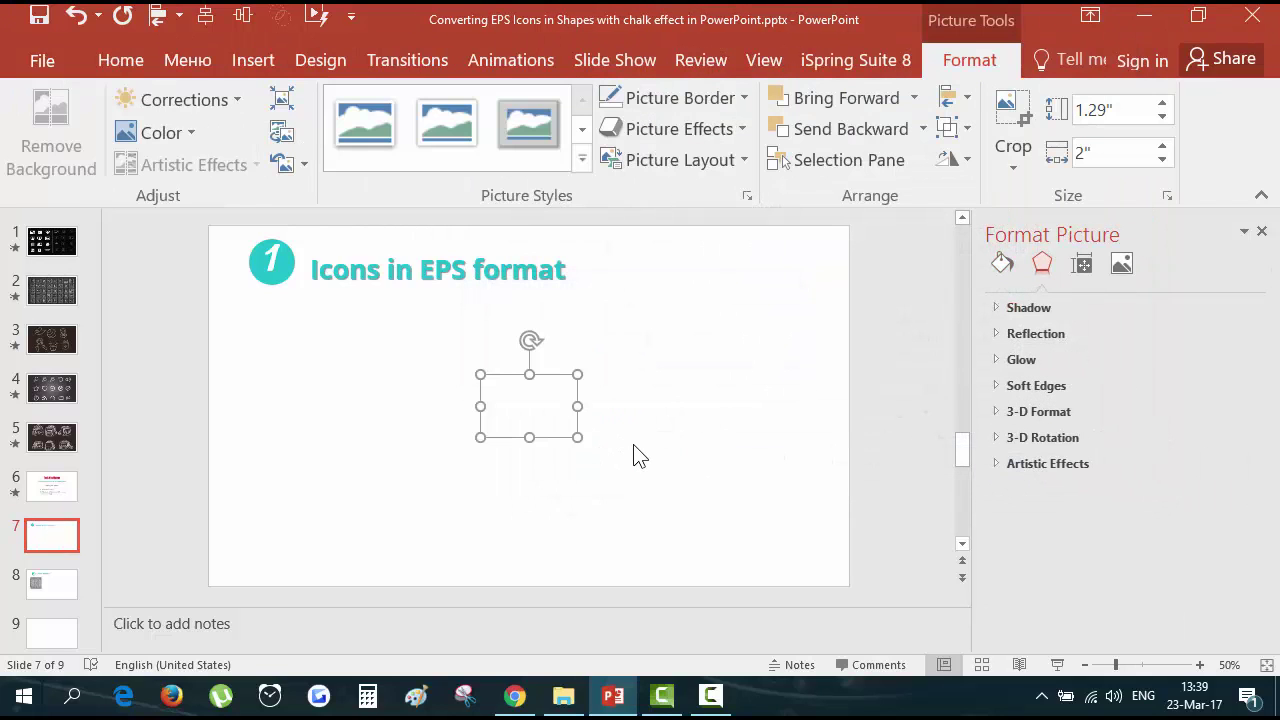
Set the background of slide 7 to a solid black fill.
{"action": "right_click", "coordinate": [627, 314]}
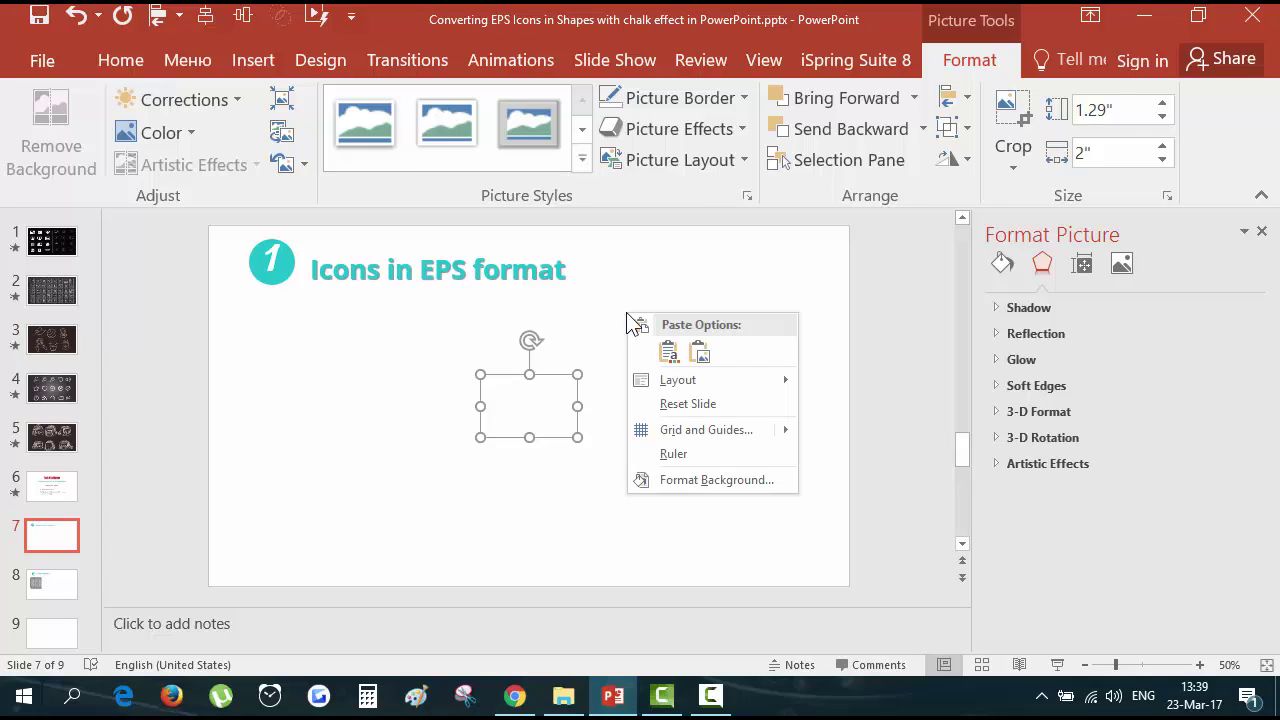
{"action": "left_click", "coordinate": [765, 478]}
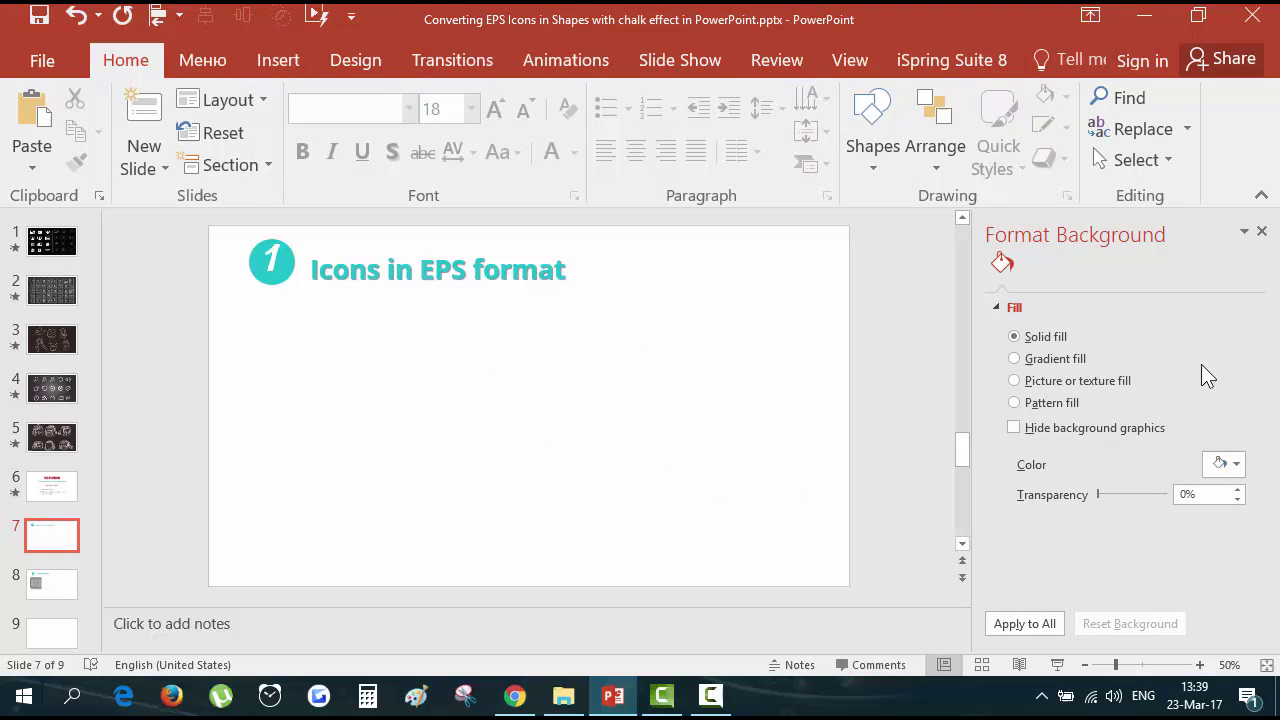
{"action": "left_click", "coordinate": [1235, 468]}
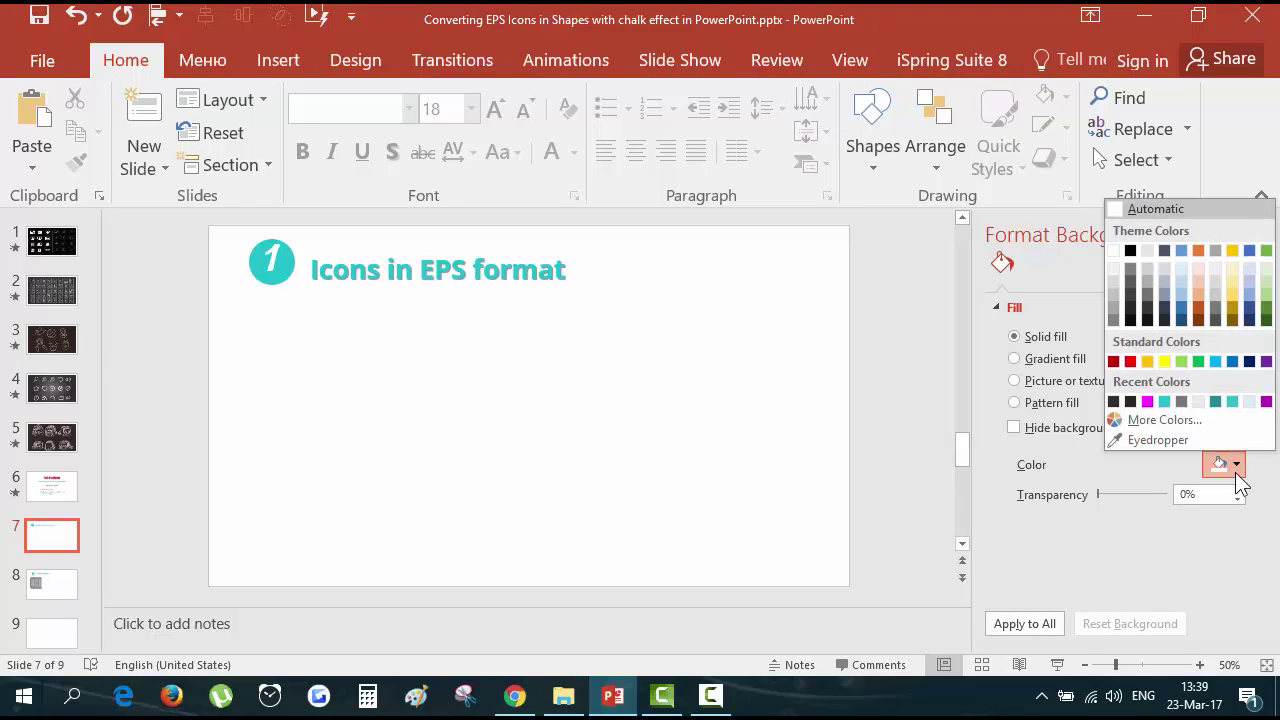
{"action": "left_click", "coordinate": [1130, 250]}
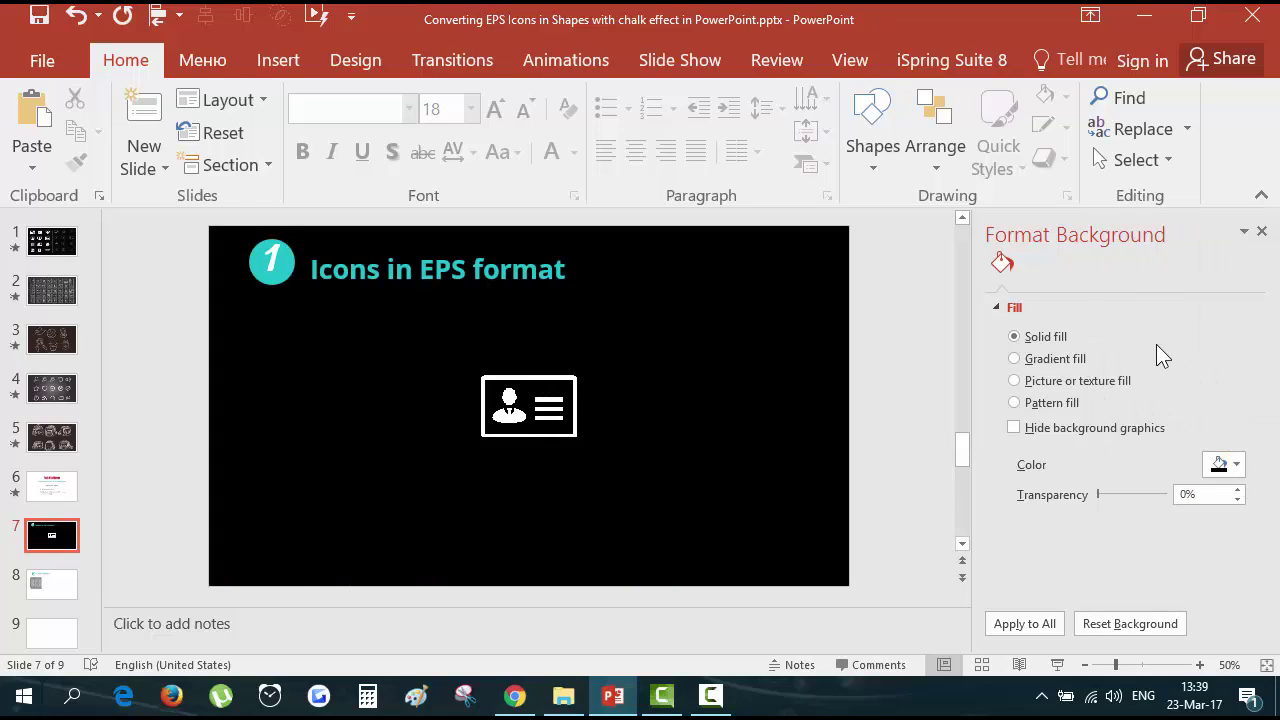
Try other solid background colors on slide 7, ending with dark orange.
{"action": "left_click", "coordinate": [1237, 465]}
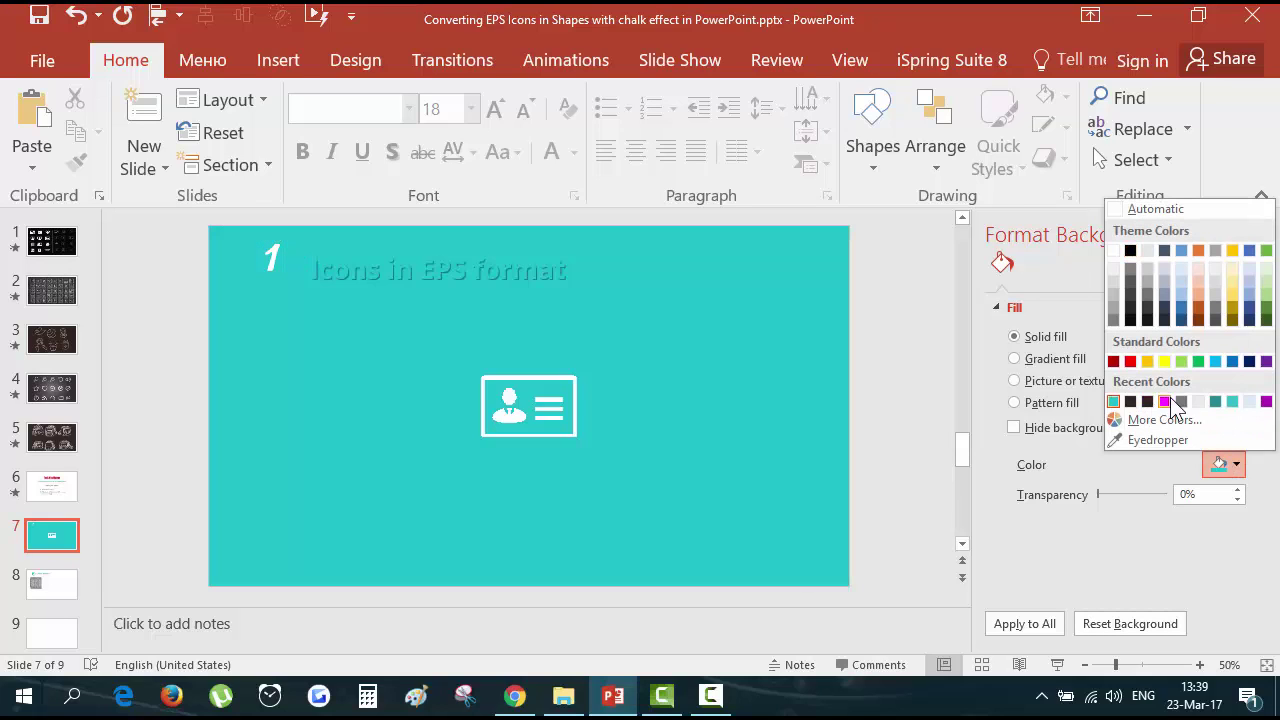
{"action": "left_click", "coordinate": [1147, 401]}
{"action": "left_click", "coordinate": [1224, 466]}
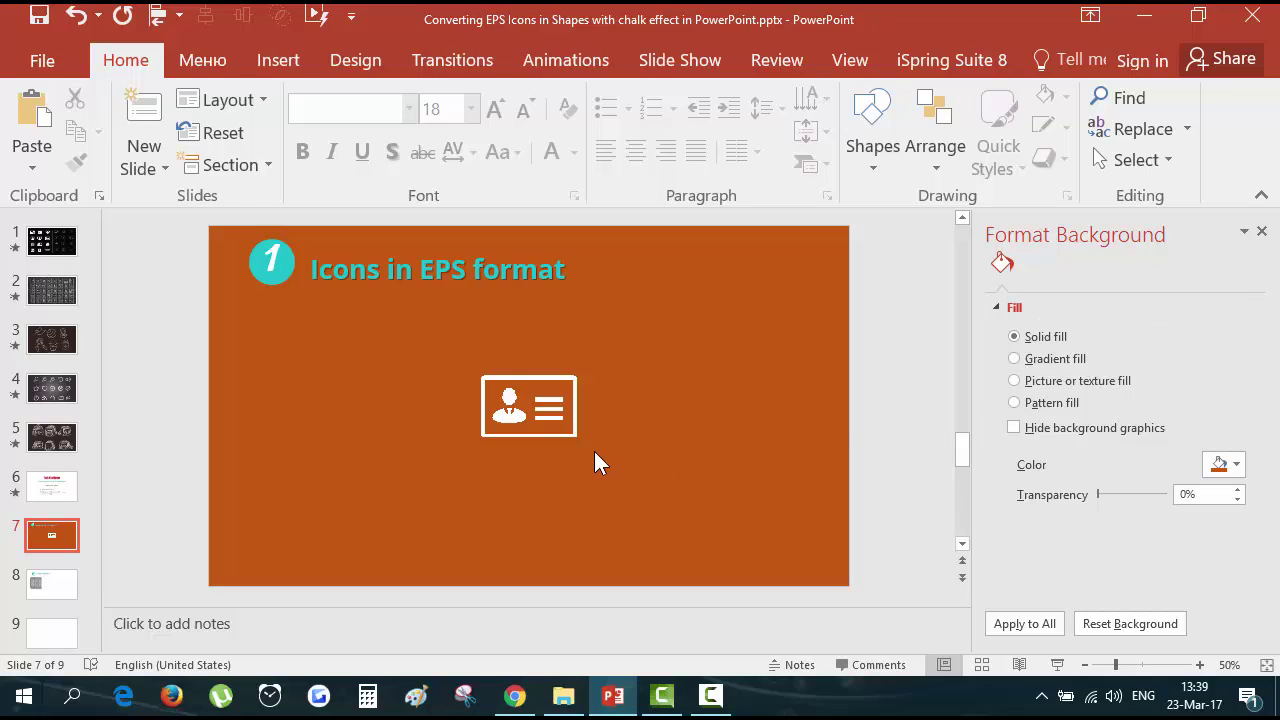
Convert the imported business card picture into a Microsoft Office drawing object by ungrouping it.
{"action": "scroll", "coordinate": [594, 461], "scroll_direction": "up", "scroll_amount": 10}
{"action": "scroll", "coordinate": [595, 461], "scroll_direction": "down", "scroll_amount": 5}
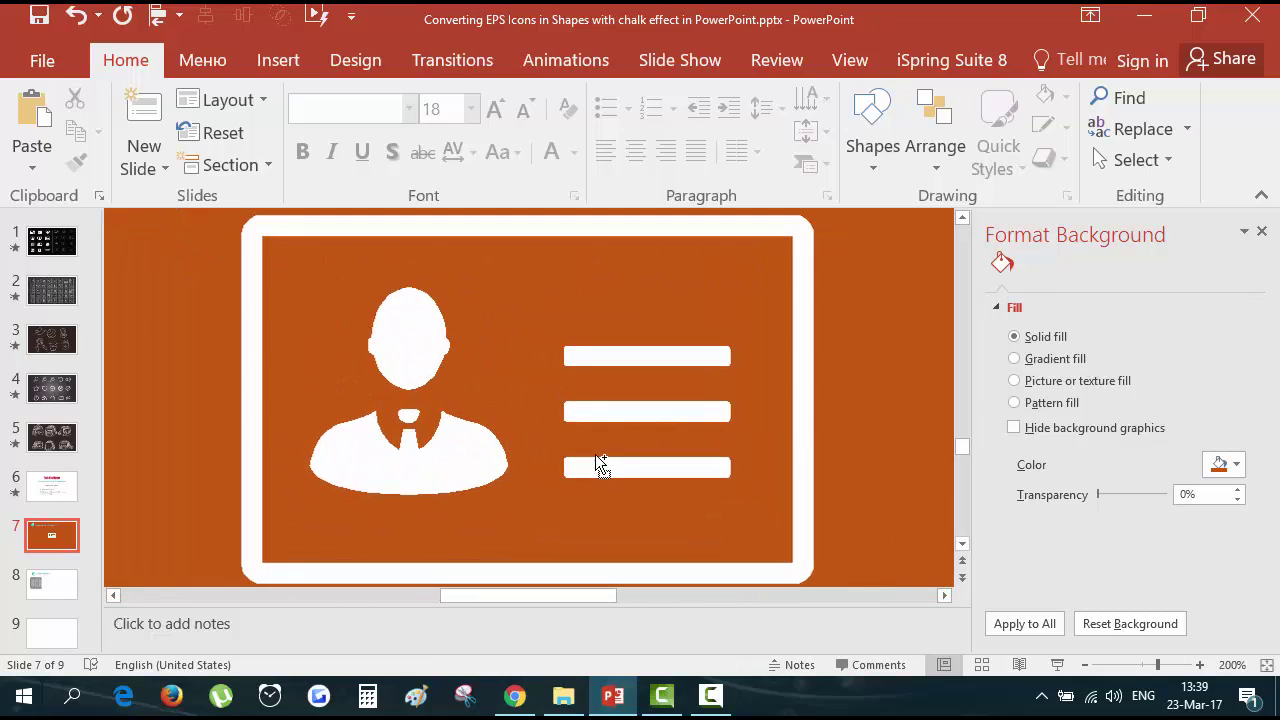
{"action": "left_click", "coordinate": [520, 492]}
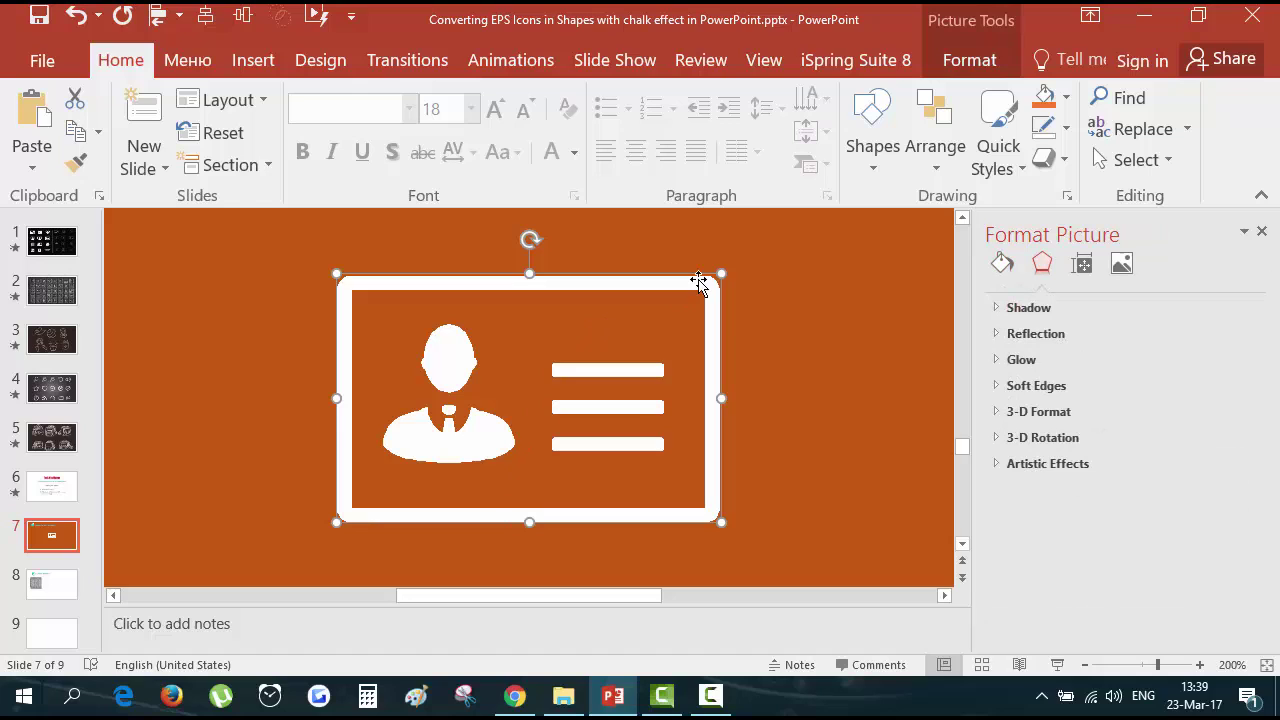
{"action": "key", "text": "ctrl+shift+g"}
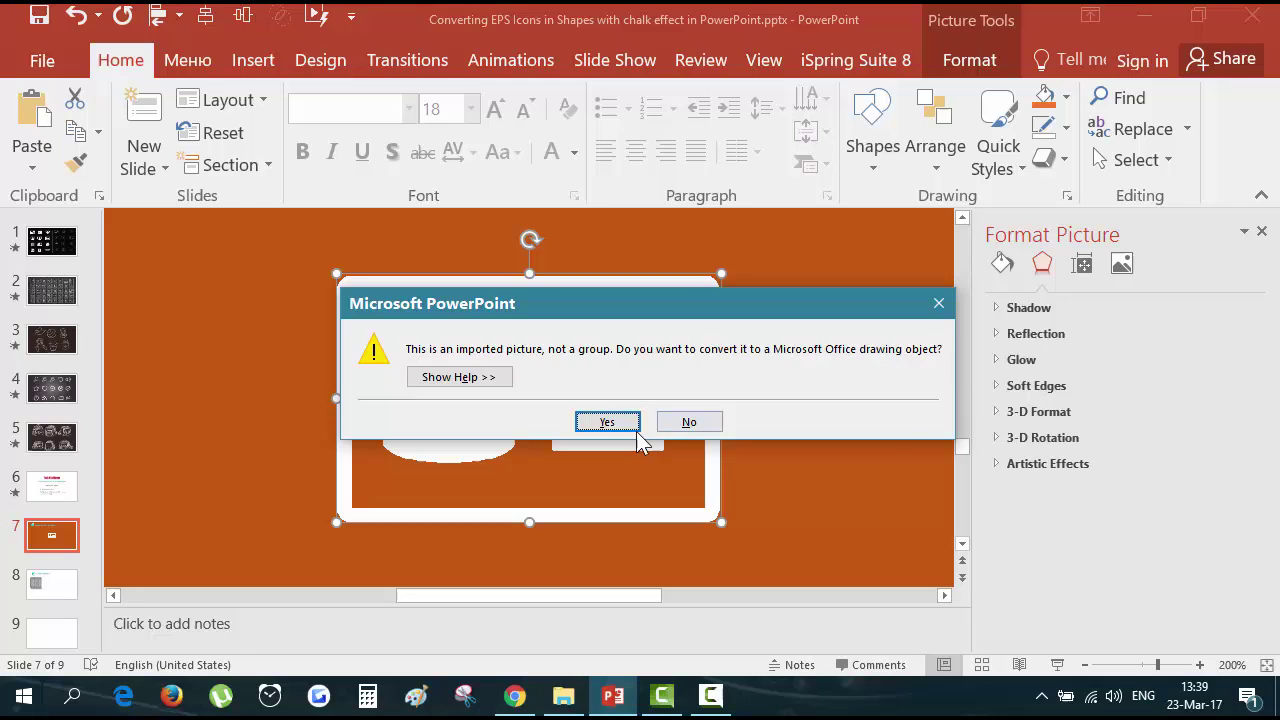
{"action": "left_click", "coordinate": [606, 421]}
{"action": "left_click", "coordinate": [787, 371]}
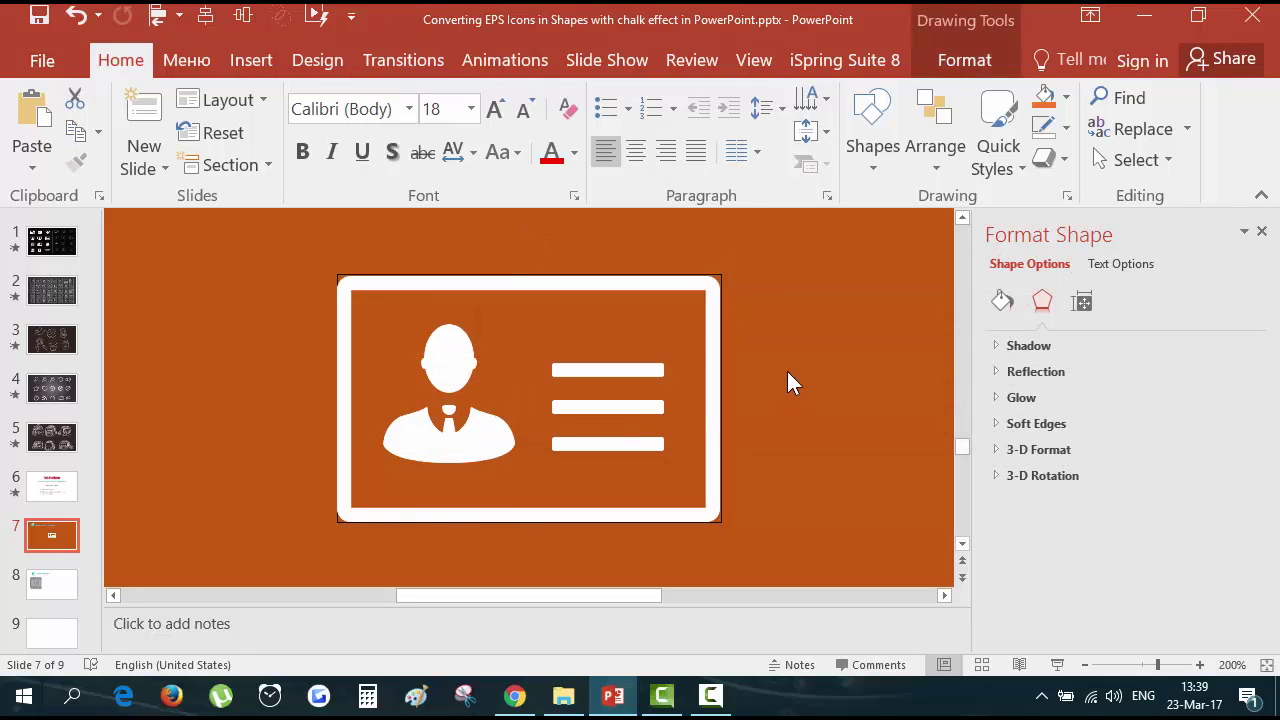
Remove the black-outlined bounding rectangle around the converted business card icon.
{"action": "left_click", "coordinate": [720, 277]}
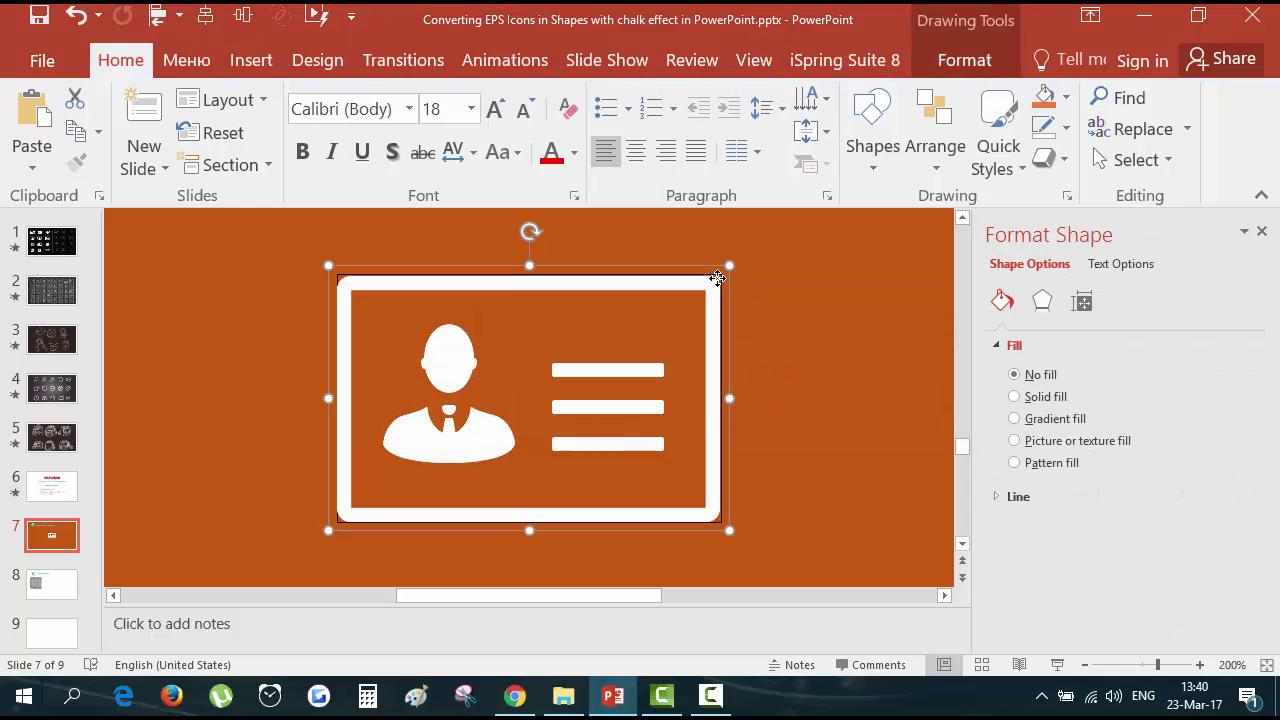
{"action": "key", "text": "ctrl+shift+g"}
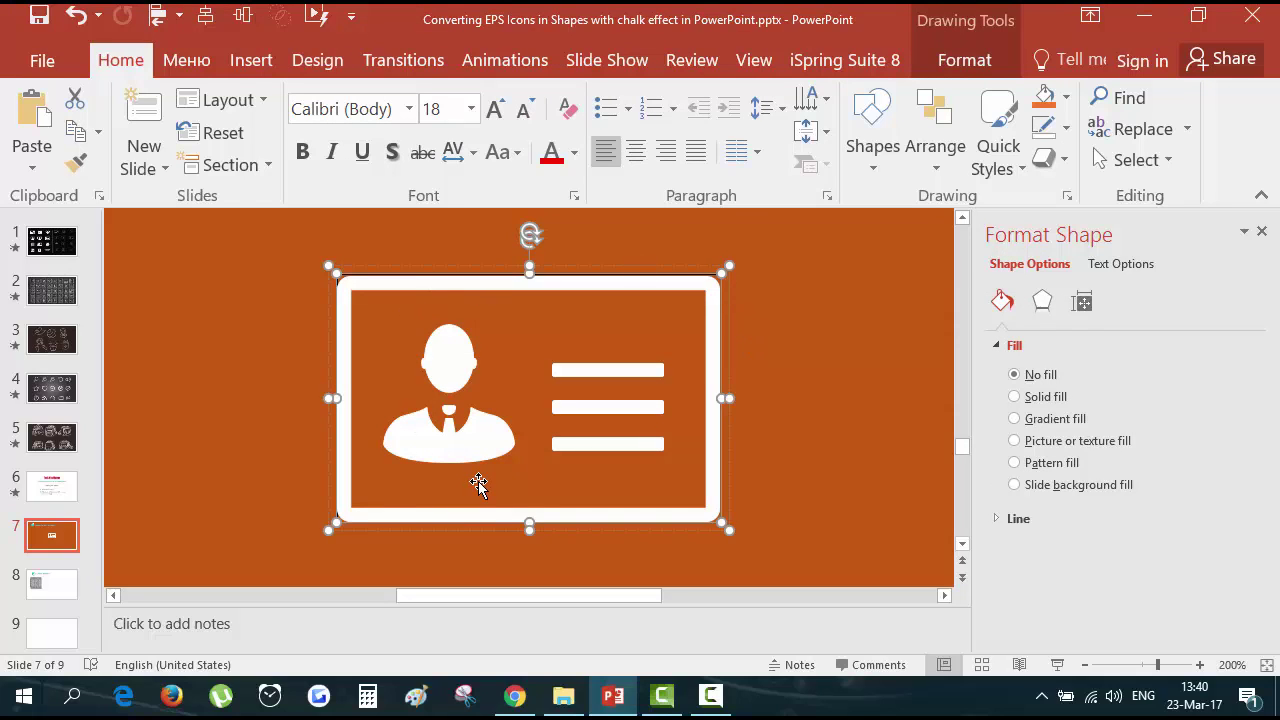
{"action": "key", "text": "ctrl+z"}
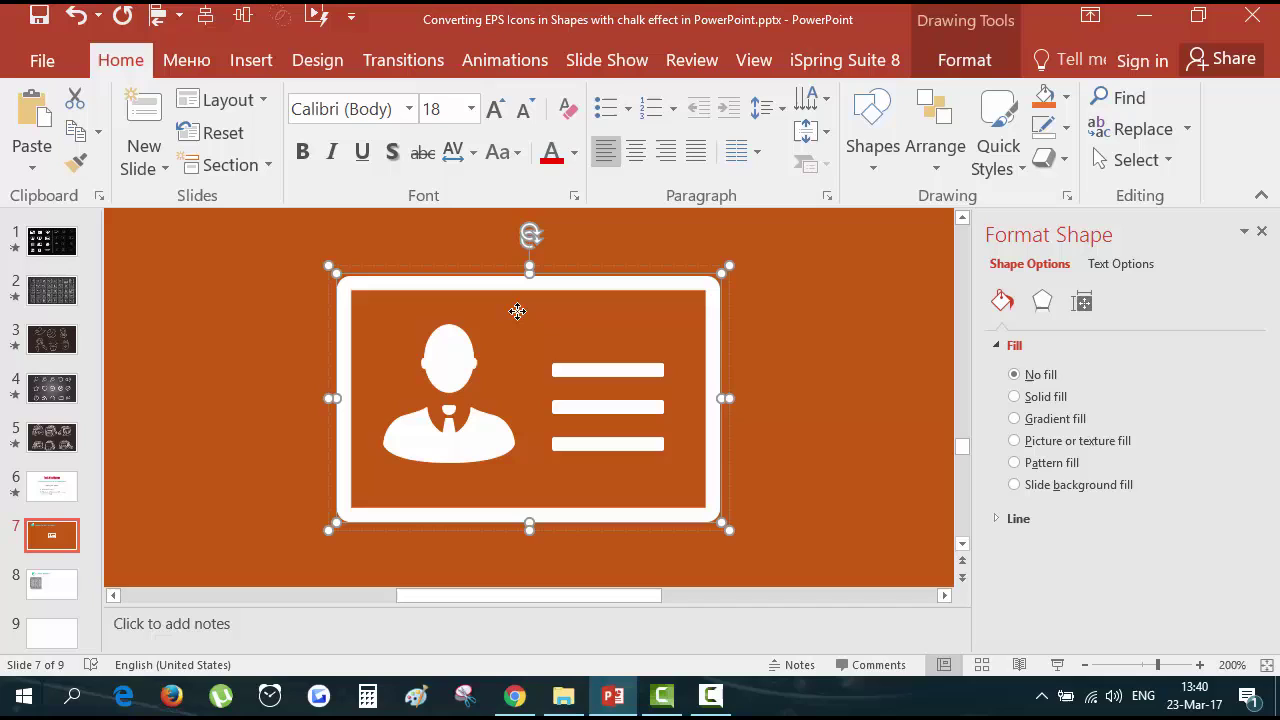
Try moving the lower two text bars of the icon slightly downward, and undo both moves.
{"action": "left_click", "coordinate": [729, 352]}
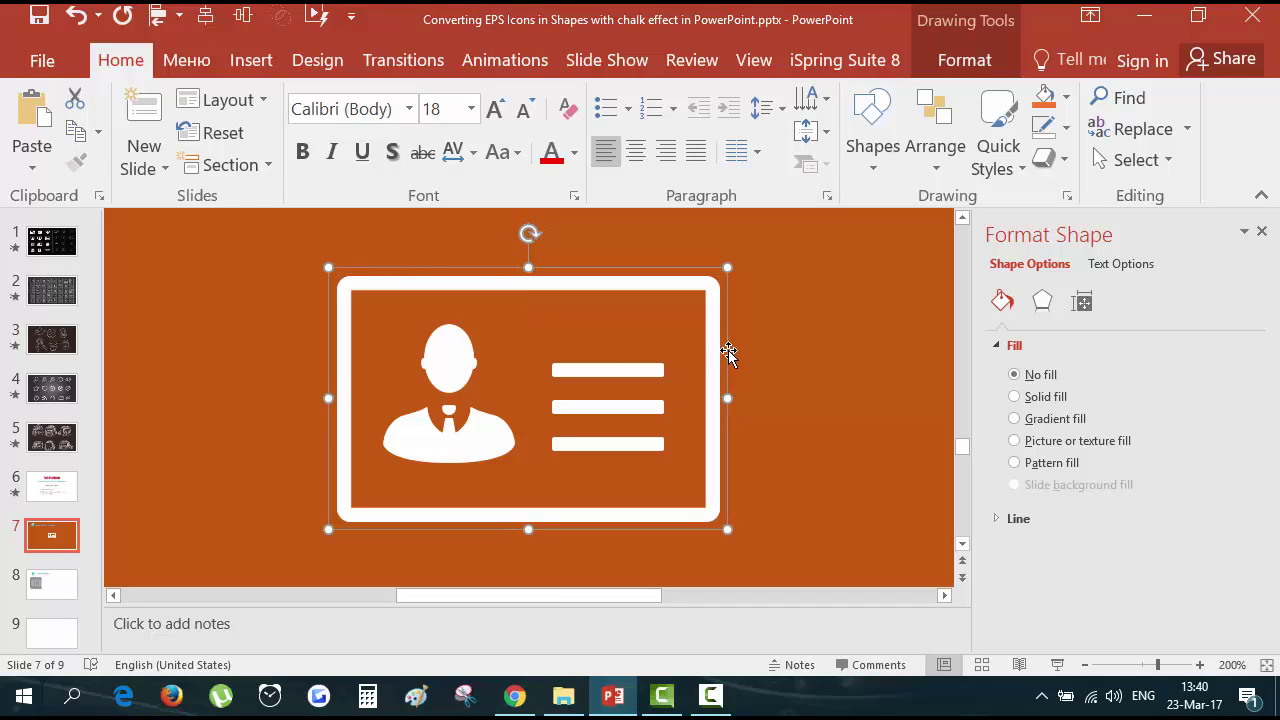
{"action": "left_click", "coordinate": [450, 395]}
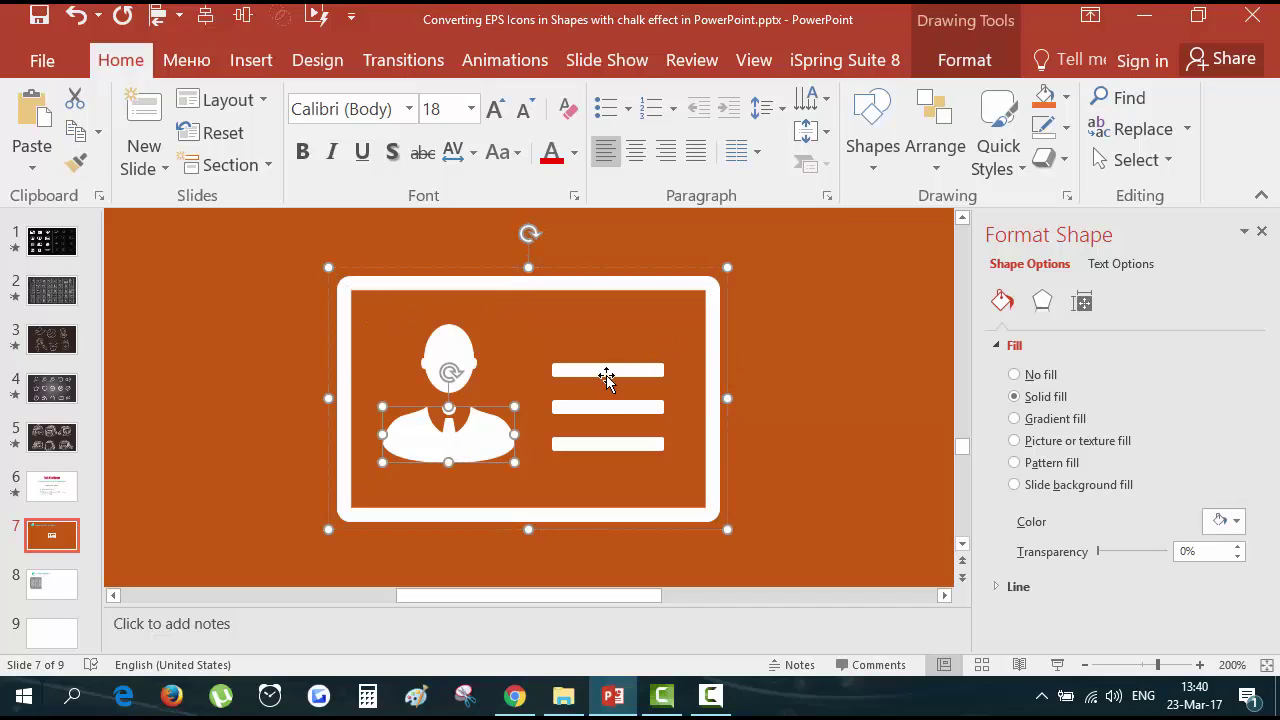
{"action": "left_click", "coordinate": [608, 372]}
{"action": "left_click", "coordinate": [593, 444]}
{"action": "left_click_drag", "start_coordinate": [594, 450], "coordinate": [592, 470]}
{"action": "left_click_drag", "start_coordinate": [590, 408], "coordinate": [586, 417]}
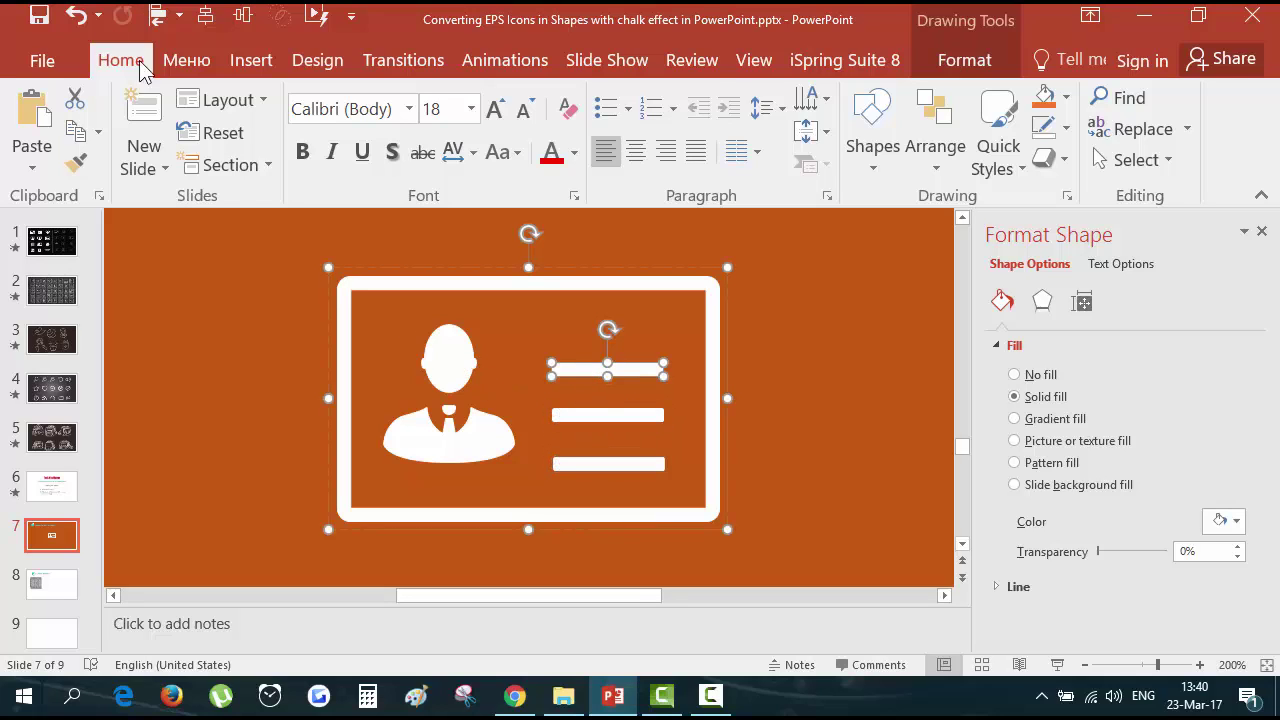
{"action": "left_click", "coordinate": [78, 14]}
{"action": "left_click", "coordinate": [78, 14]}
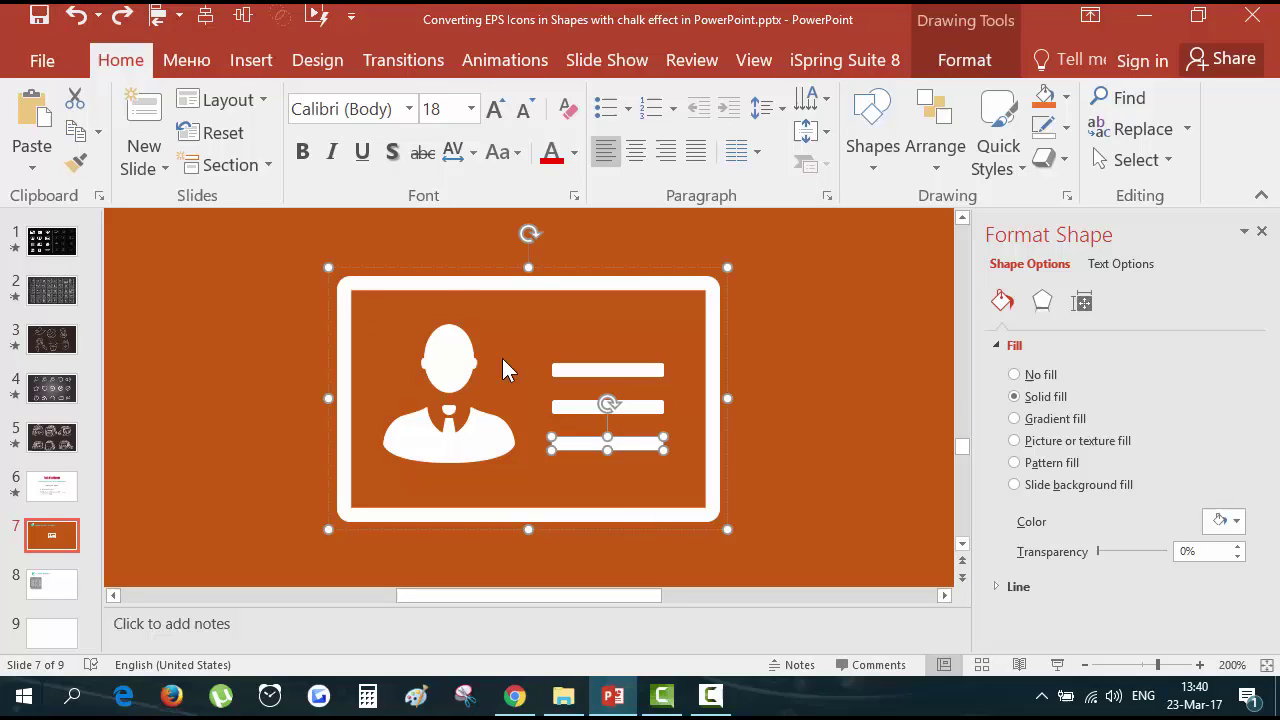
Try moving the head shape of the person figure away from the body, and undo the move.
{"action": "left_click", "coordinate": [457, 366]}
{"action": "left_click_drag", "start_coordinate": [457, 366], "coordinate": [476, 351]}
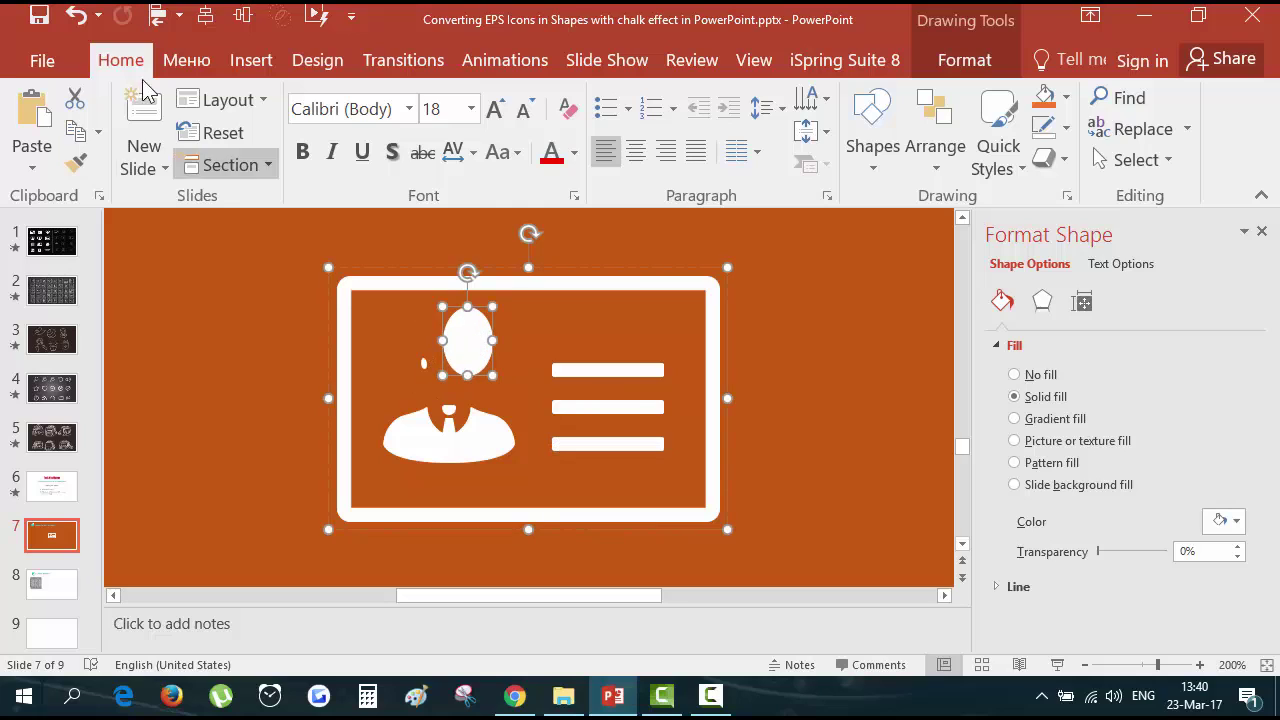
{"action": "left_click", "coordinate": [78, 14]}
Fill the whole business card icon group with the recently used teal color.
{"action": "left_click", "coordinate": [622, 291]}
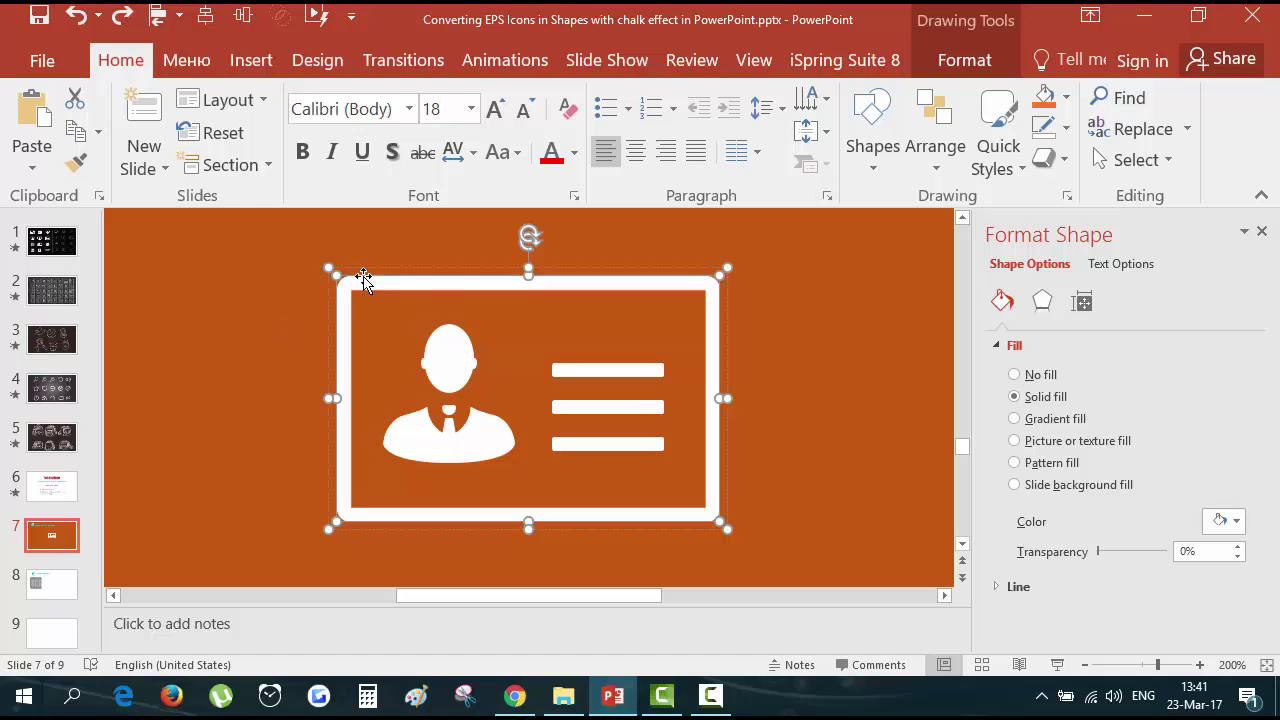
{"action": "left_click", "coordinate": [813, 298]}
{"action": "left_click", "coordinate": [394, 283]}
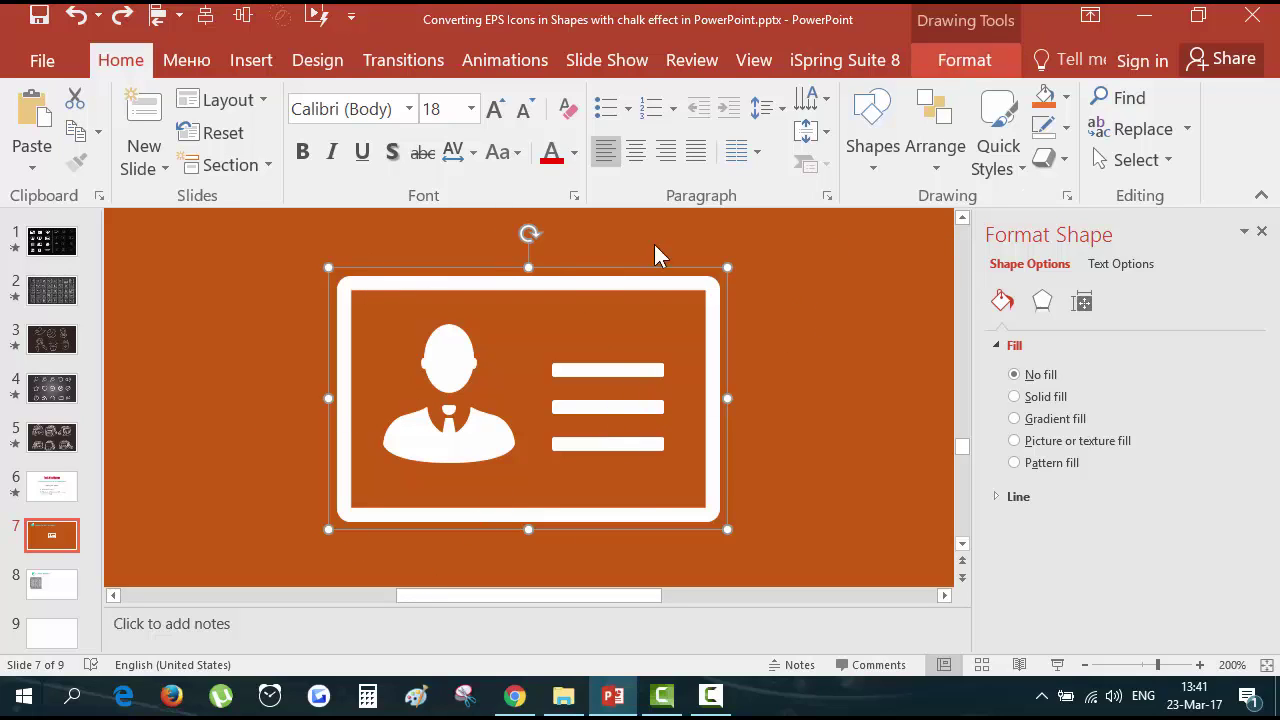
{"action": "double_click", "coordinate": [581, 275]}
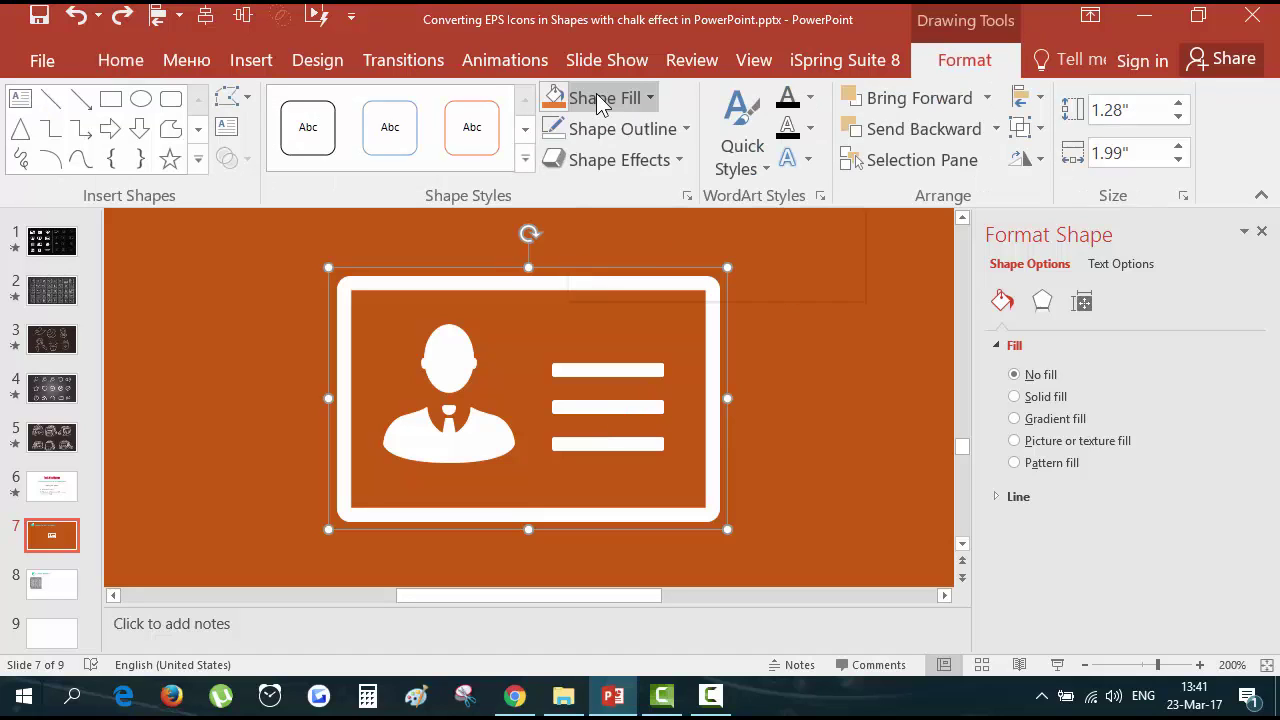
{"action": "left_click", "coordinate": [601, 100]}
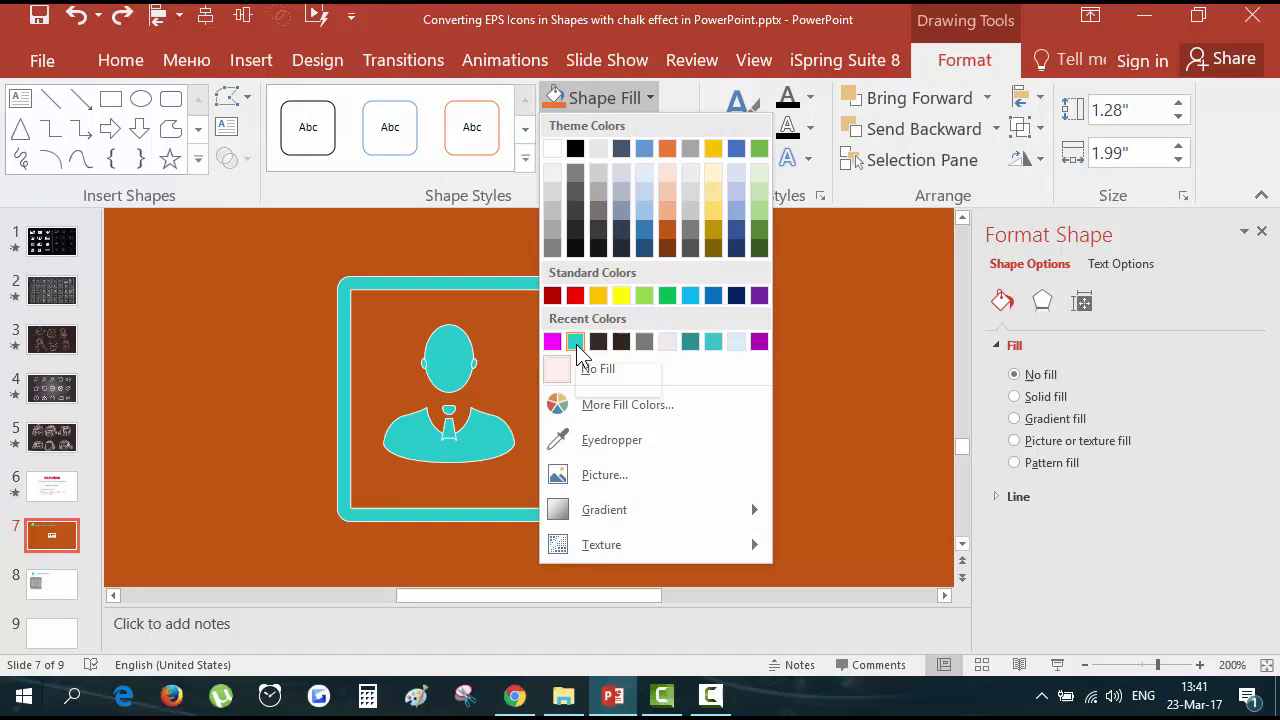
{"action": "left_click", "coordinate": [575, 342]}
Give the icon group an outline in the same teal as its fill and make the outline much thicker.
{"action": "left_click", "coordinate": [603, 133]}
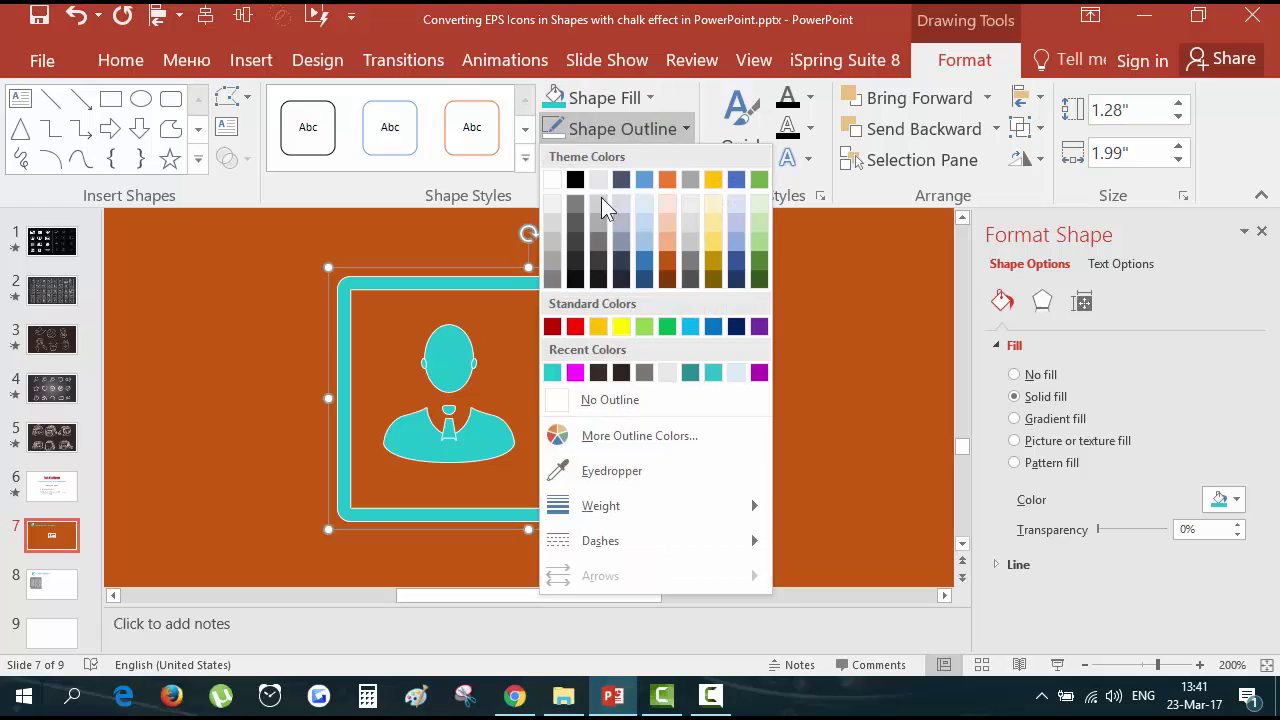
{"action": "left_click", "coordinate": [601, 401]}
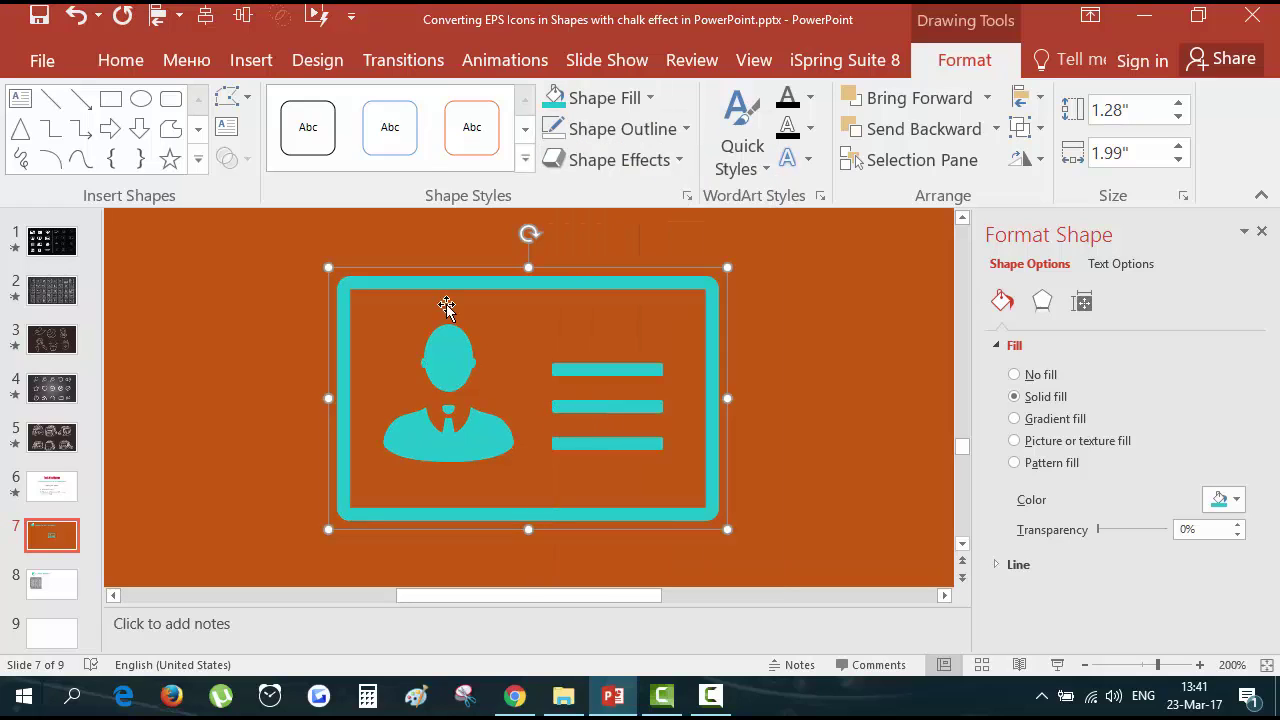
{"action": "left_click", "coordinate": [606, 129]}
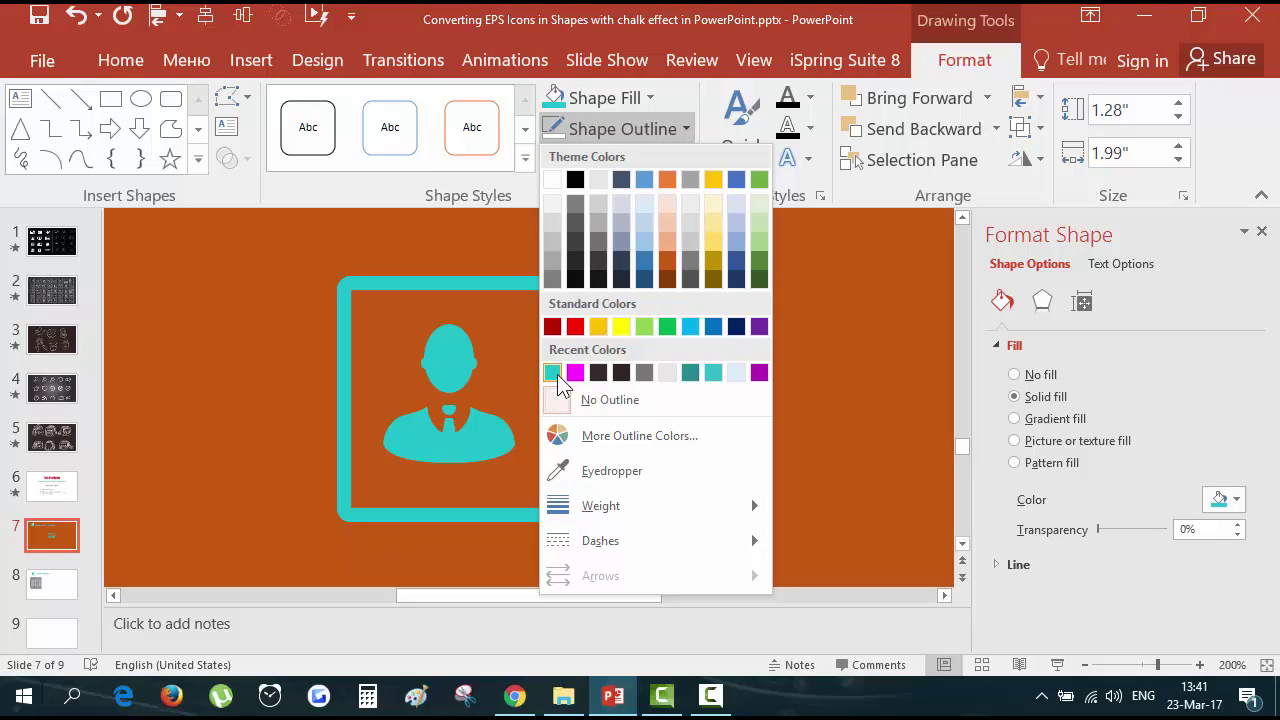
{"action": "left_click", "coordinate": [556, 376]}
{"action": "left_click", "coordinate": [600, 131]}
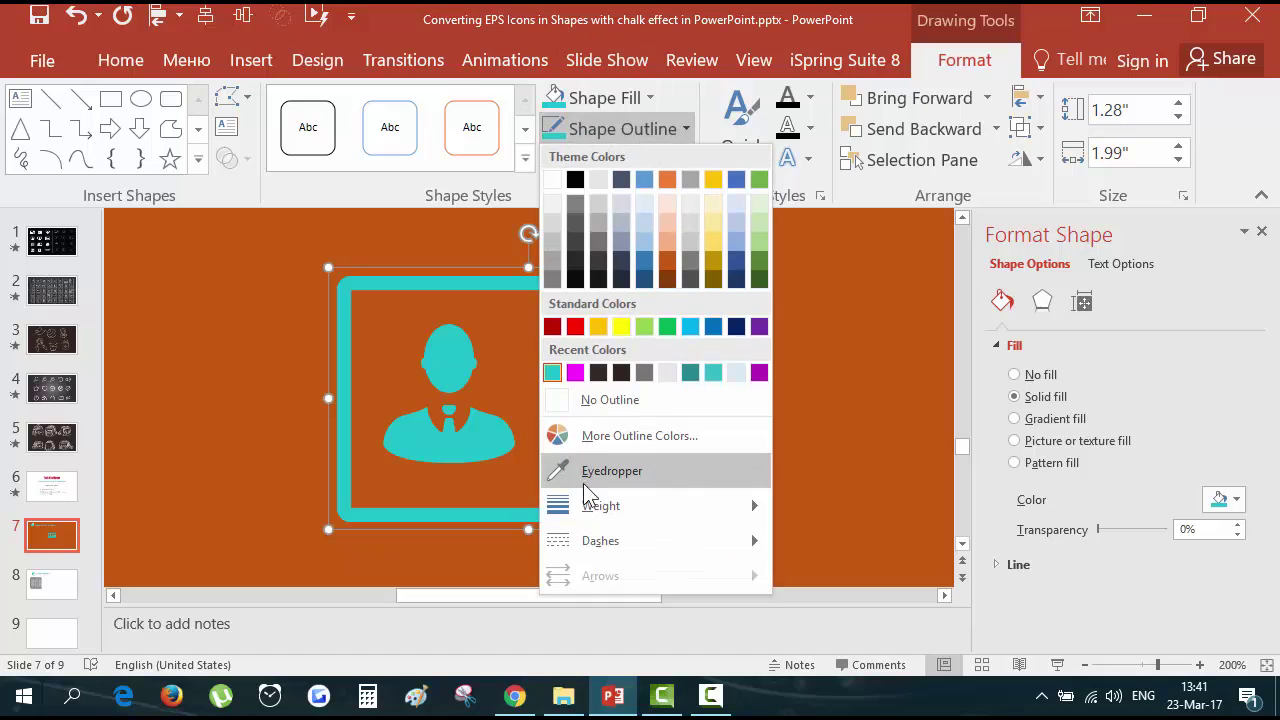
{"action": "mouse_move", "coordinate": [595, 508]}
{"action": "left_click", "coordinate": [884, 622]}
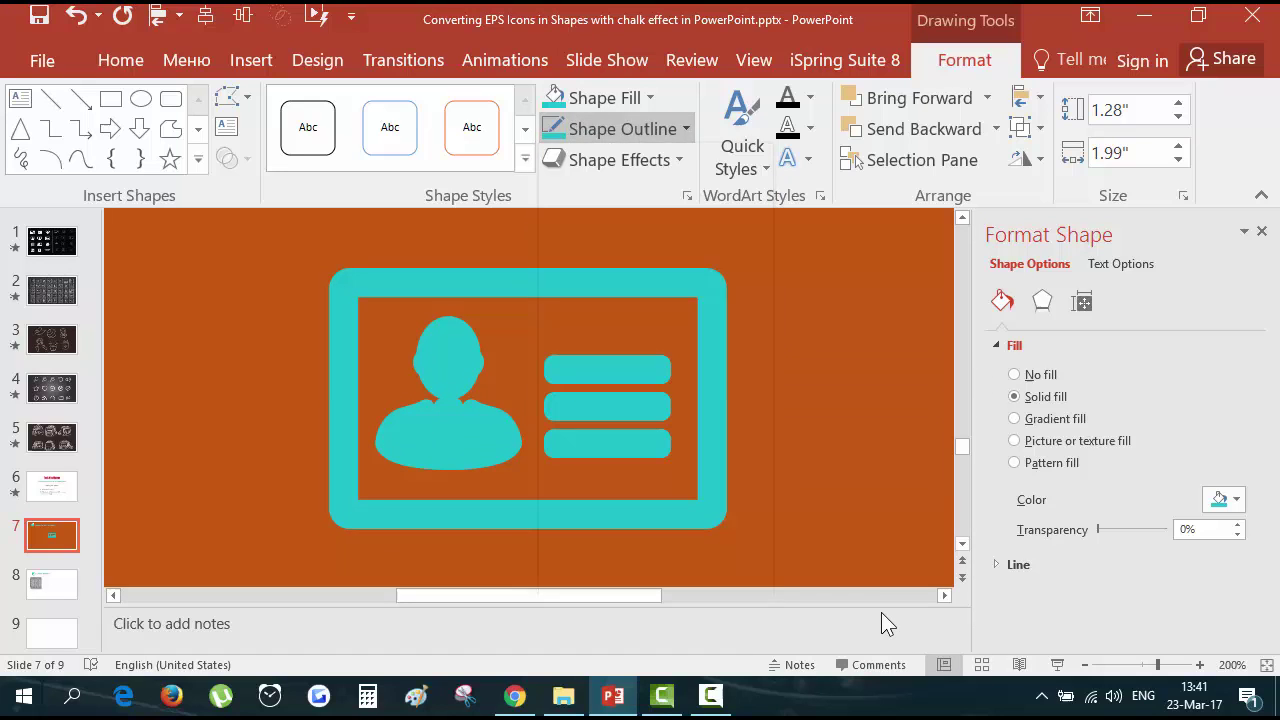
Change the solid background color of slide 7 to black.
{"action": "left_click", "coordinate": [798, 397]}
{"action": "scroll", "coordinate": [730, 420], "scroll_direction": "down", "scroll_amount": 5}
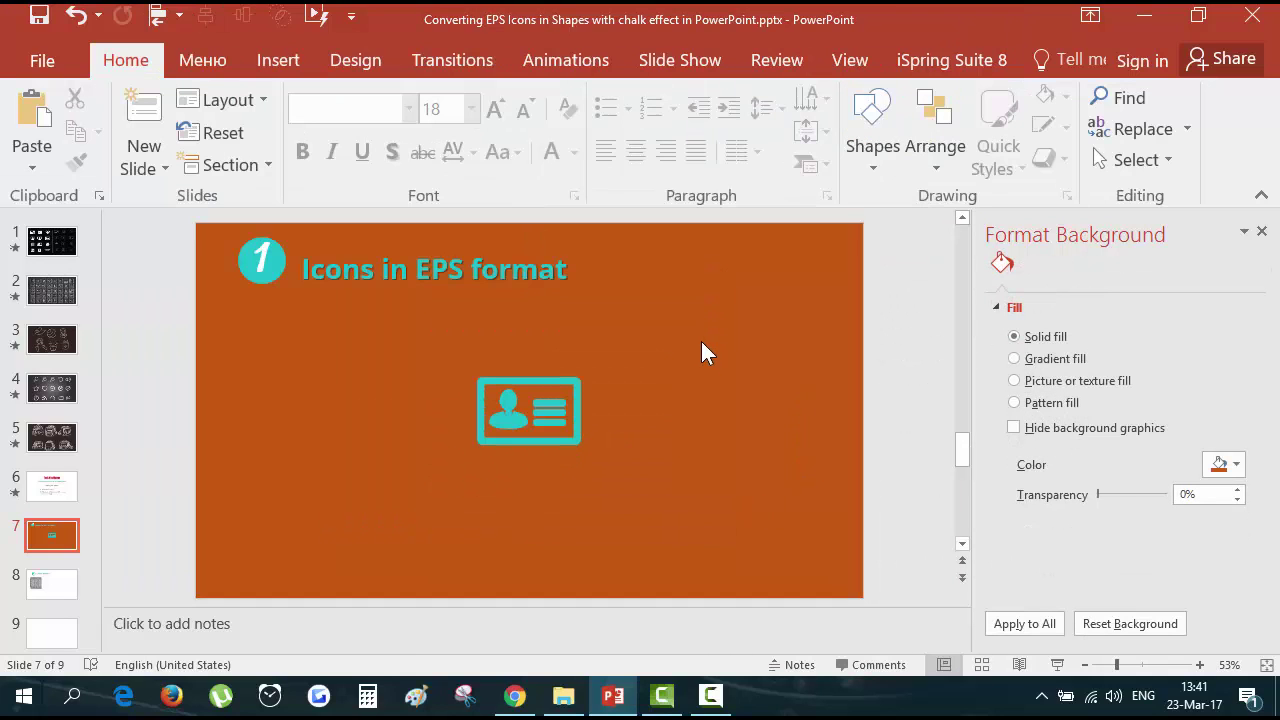
{"action": "left_click", "coordinate": [1232, 466]}
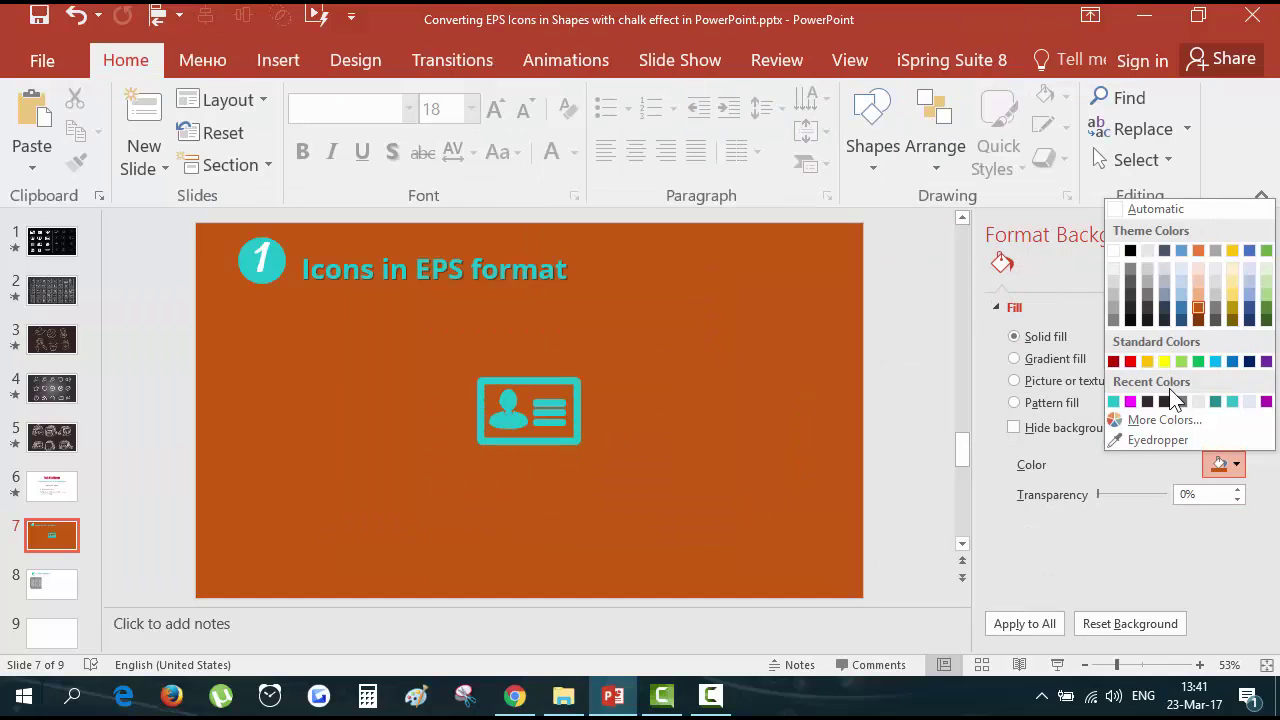
{"action": "left_click", "coordinate": [1130, 251]}
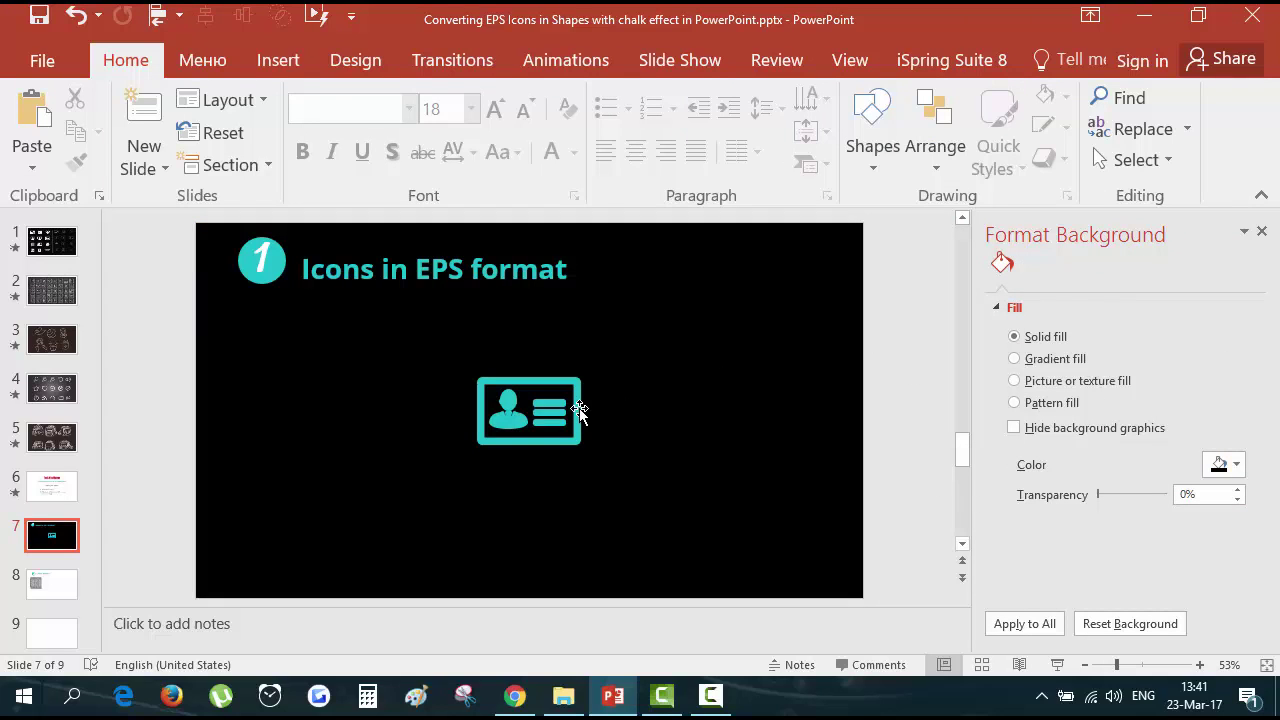
Move the card icon below the heading on slide 7 and the chalk texture picture to the right side of slide 8.
{"action": "left_click_drag", "start_coordinate": [579, 410], "coordinate": [347, 360]}
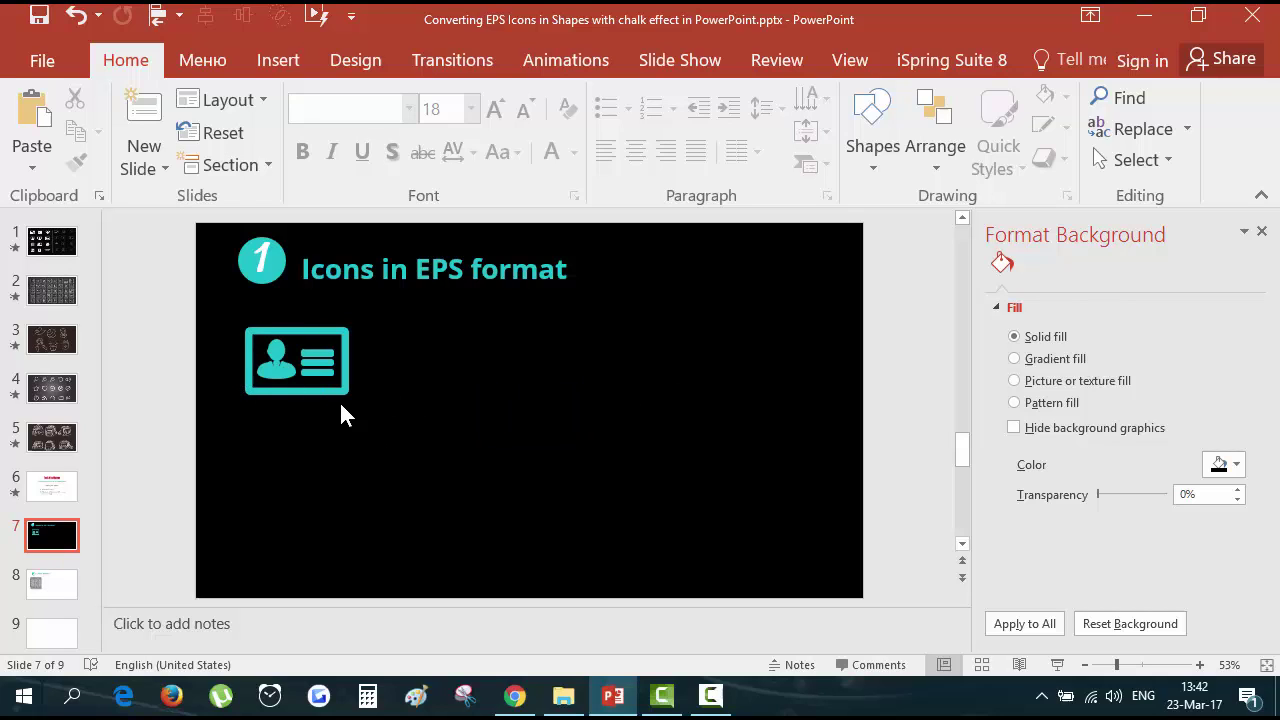
{"action": "left_click", "coordinate": [60, 584]}
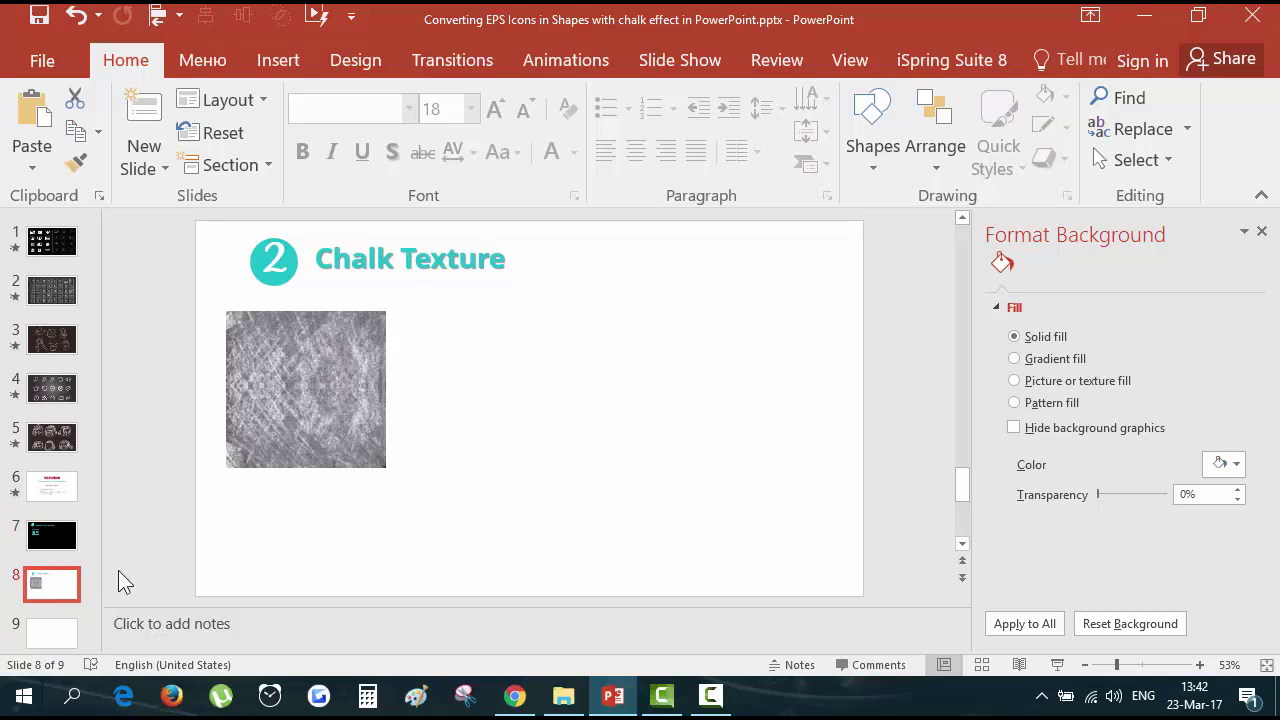
{"action": "left_click", "coordinate": [347, 459]}
{"action": "left_click_drag", "start_coordinate": [357, 394], "coordinate": [709, 373]}
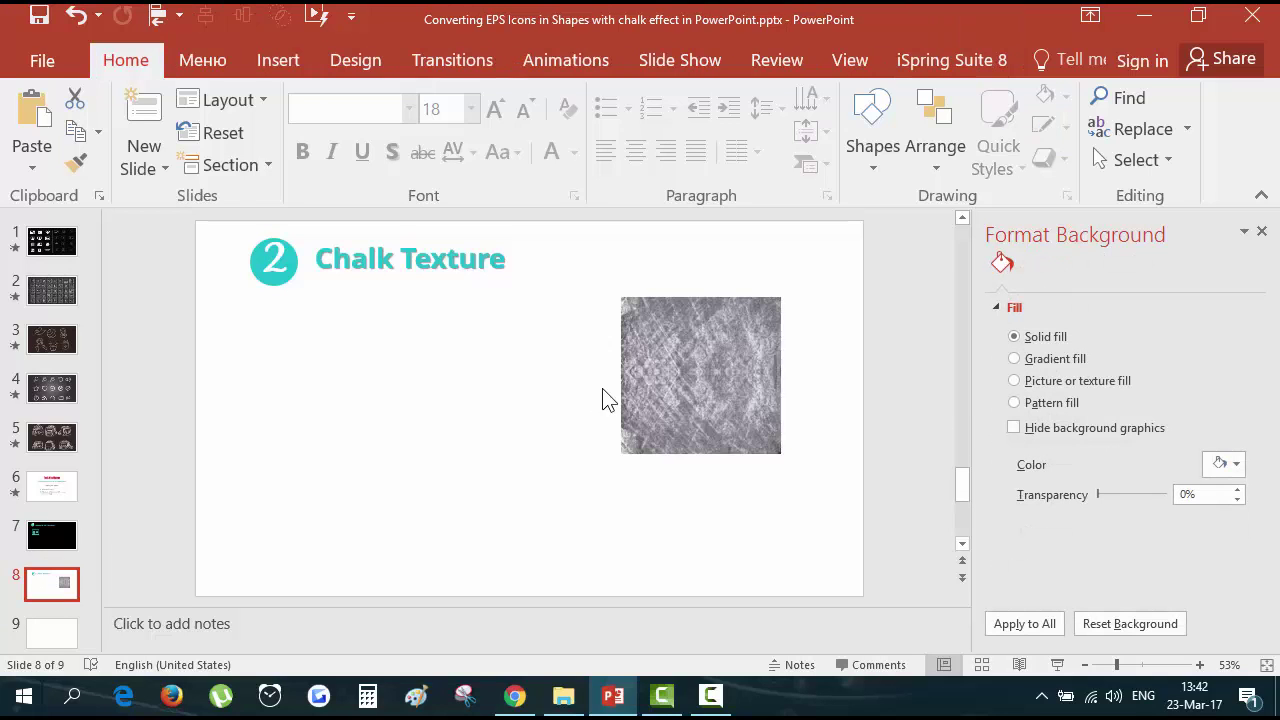
Copy the chalk texture picture from slide 8 and apply it as the picture fill of the card icon group on slide 7.
{"action": "left_click", "coordinate": [663, 354]}
{"action": "right_click", "coordinate": [663, 354]}
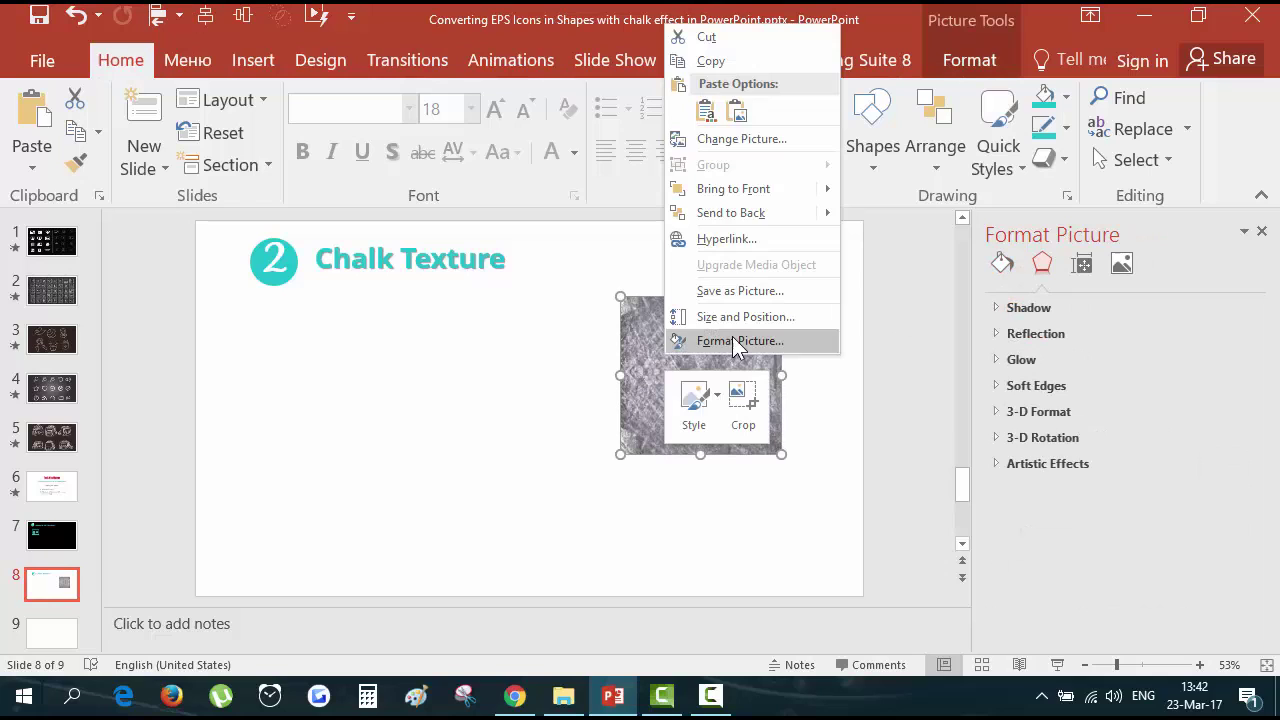
{"action": "left_click", "coordinate": [705, 61]}
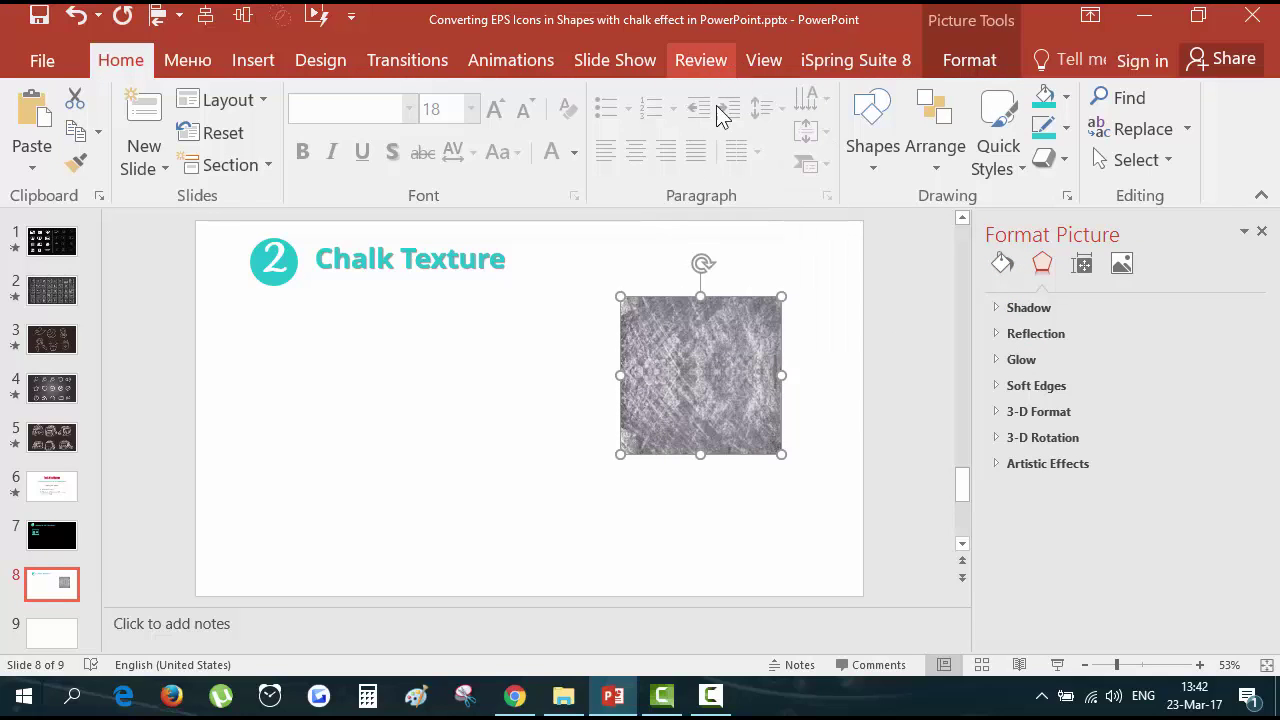
{"action": "left_click", "coordinate": [72, 540]}
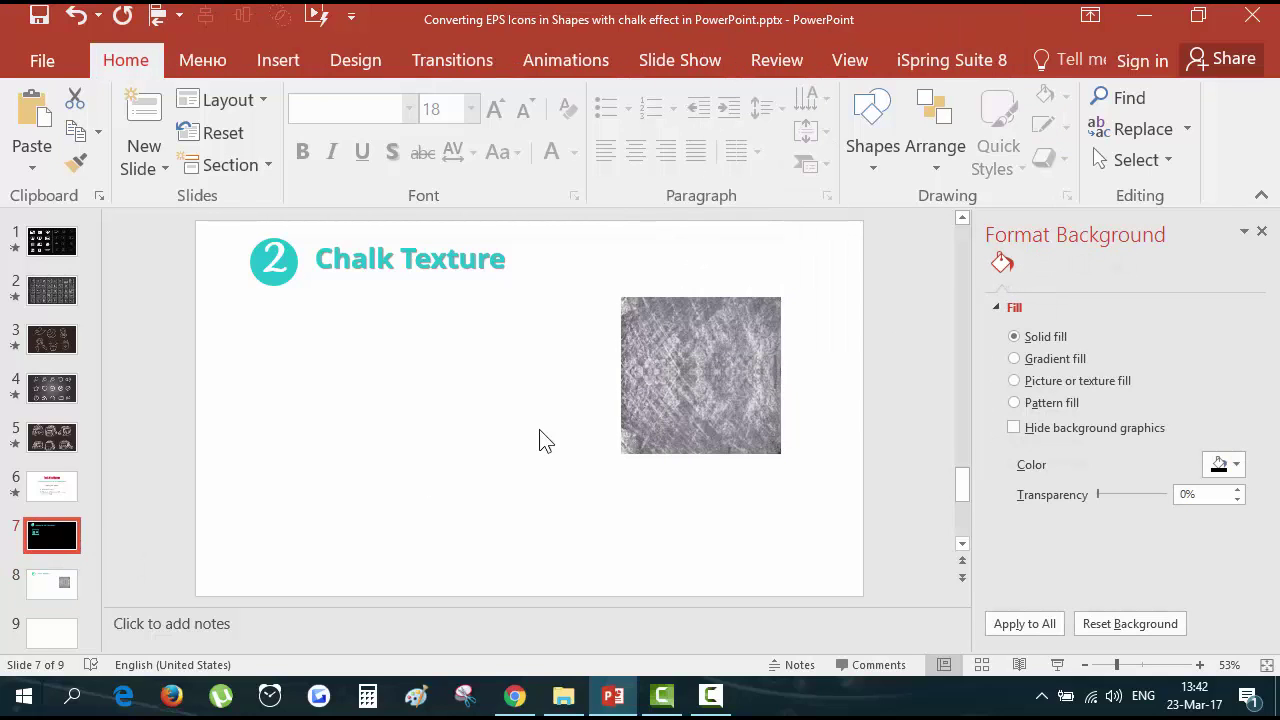
{"action": "left_click", "coordinate": [305, 372]}
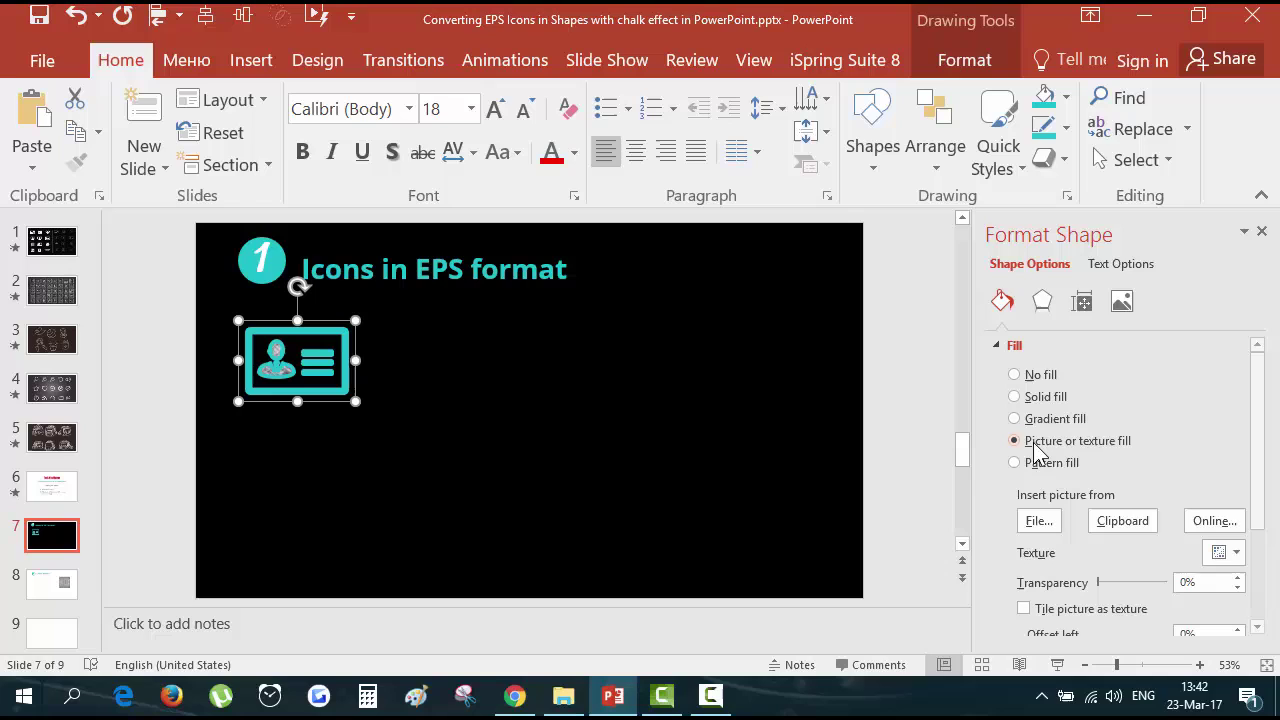
{"action": "left_click", "coordinate": [1138, 527]}
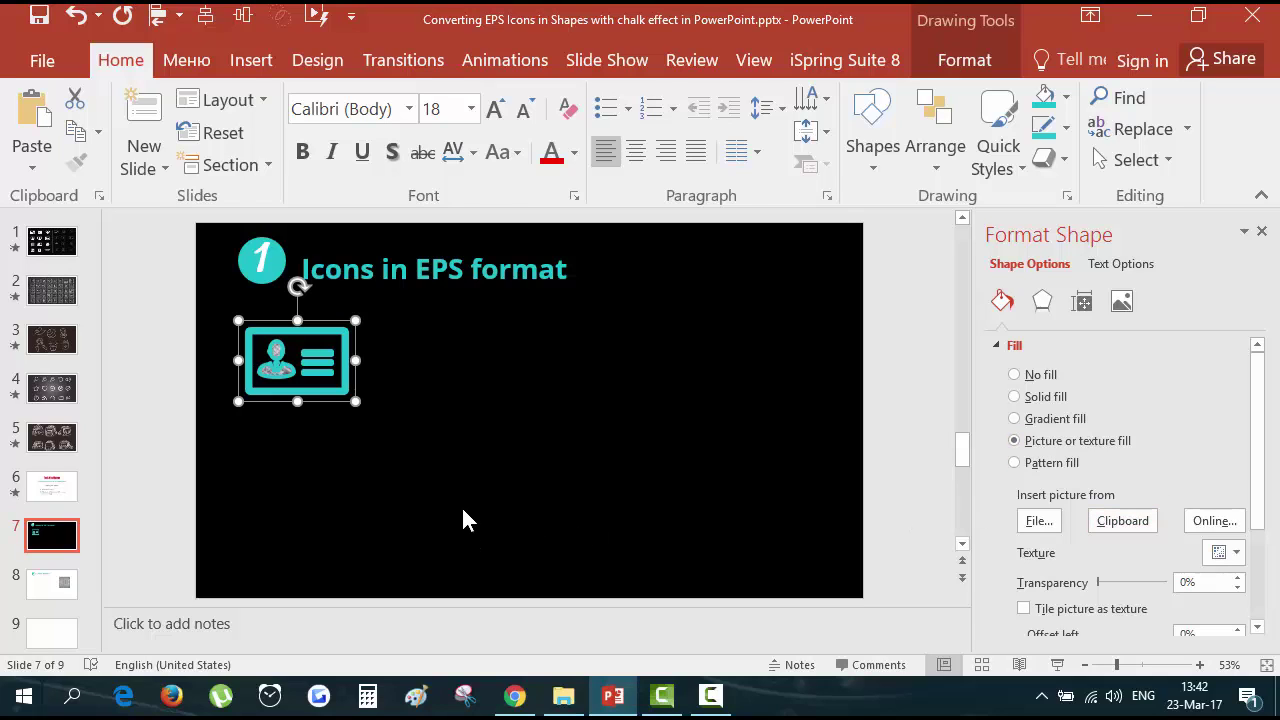
Remove the outline from the textured card icon group.
{"action": "left_click", "coordinate": [962, 60]}
{"action": "left_click", "coordinate": [590, 136]}
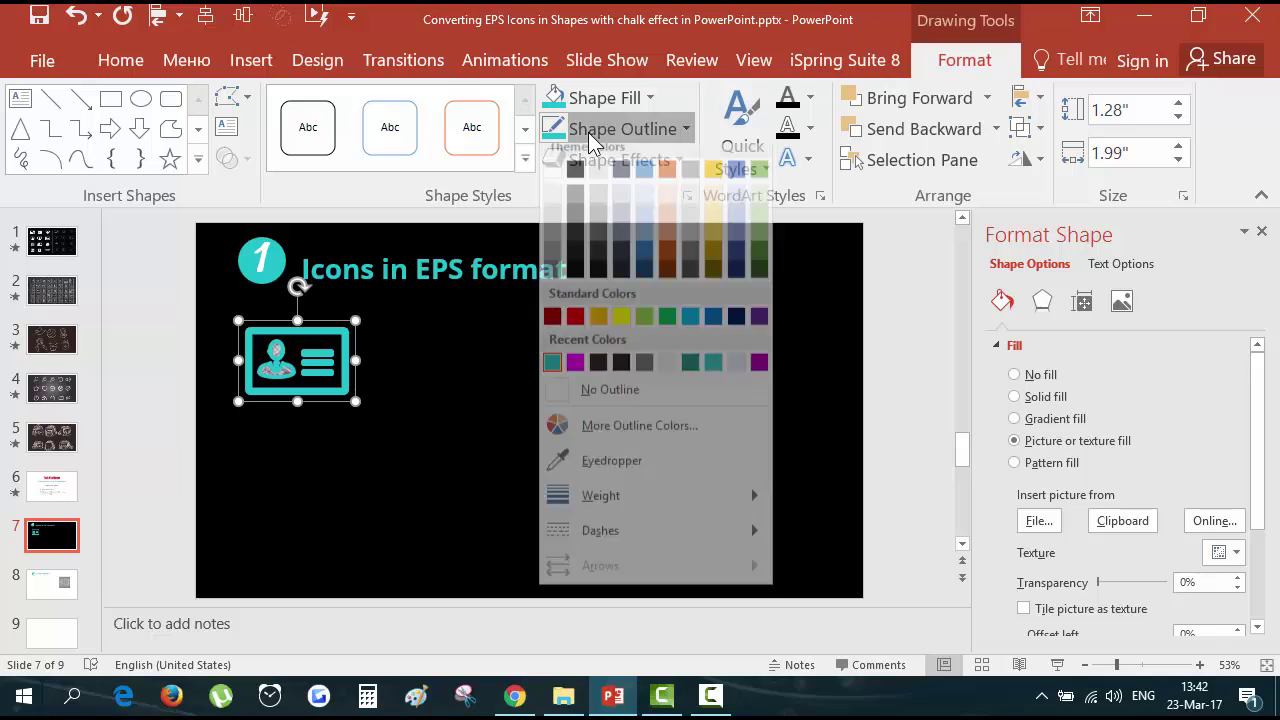
{"action": "left_click", "coordinate": [598, 392]}
{"action": "left_click", "coordinate": [452, 410]}
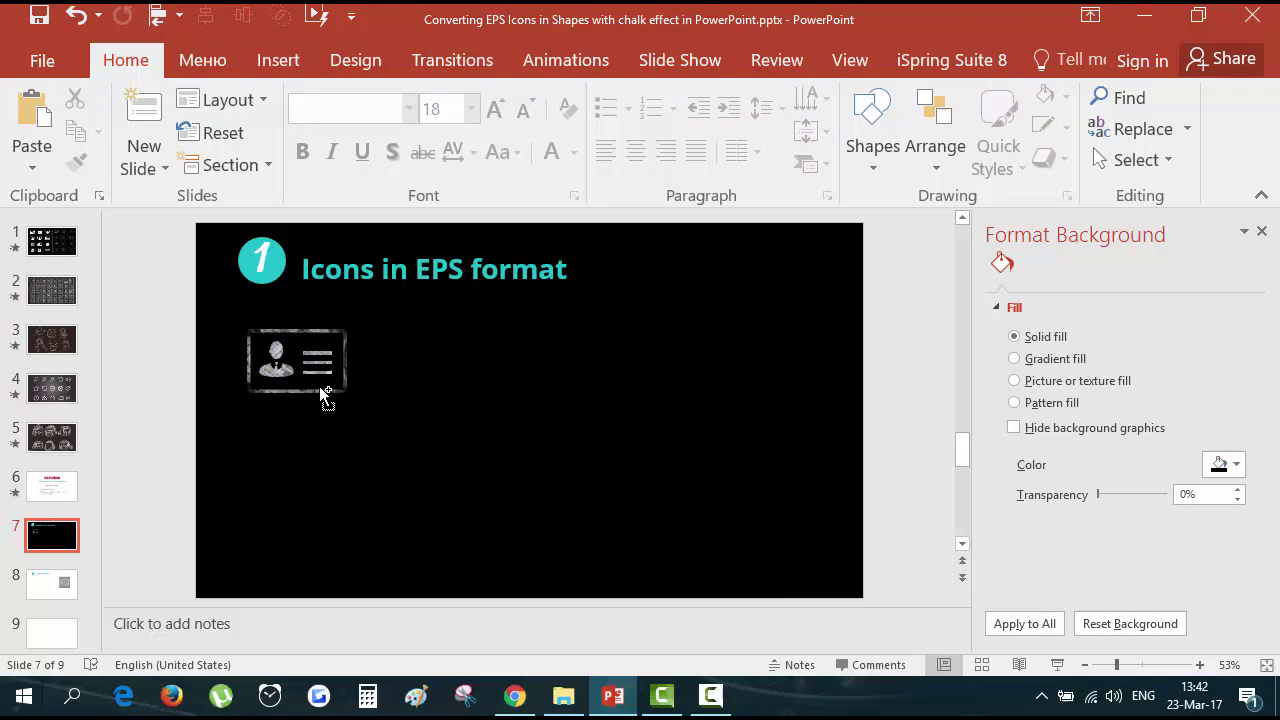
Examine up close how the chalk texture covers the card icon's frame, person figure and text lines.
{"action": "scroll", "coordinate": [320, 390], "scroll_direction": "up", "scroll_amount": 10, "text": "ctrl"}
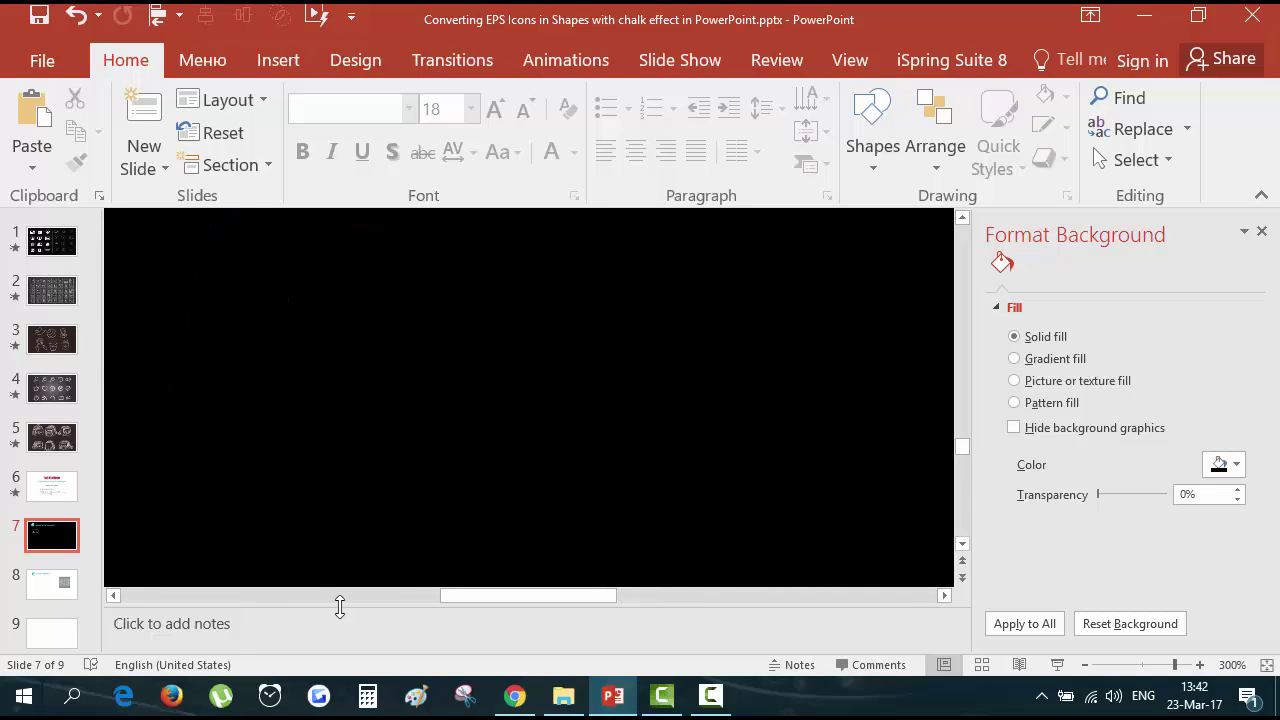
{"action": "left_click_drag", "start_coordinate": [521, 596], "coordinate": [136, 597]}
{"action": "scroll", "coordinate": [300, 390], "scroll_direction": "up", "scroll_amount": 3}
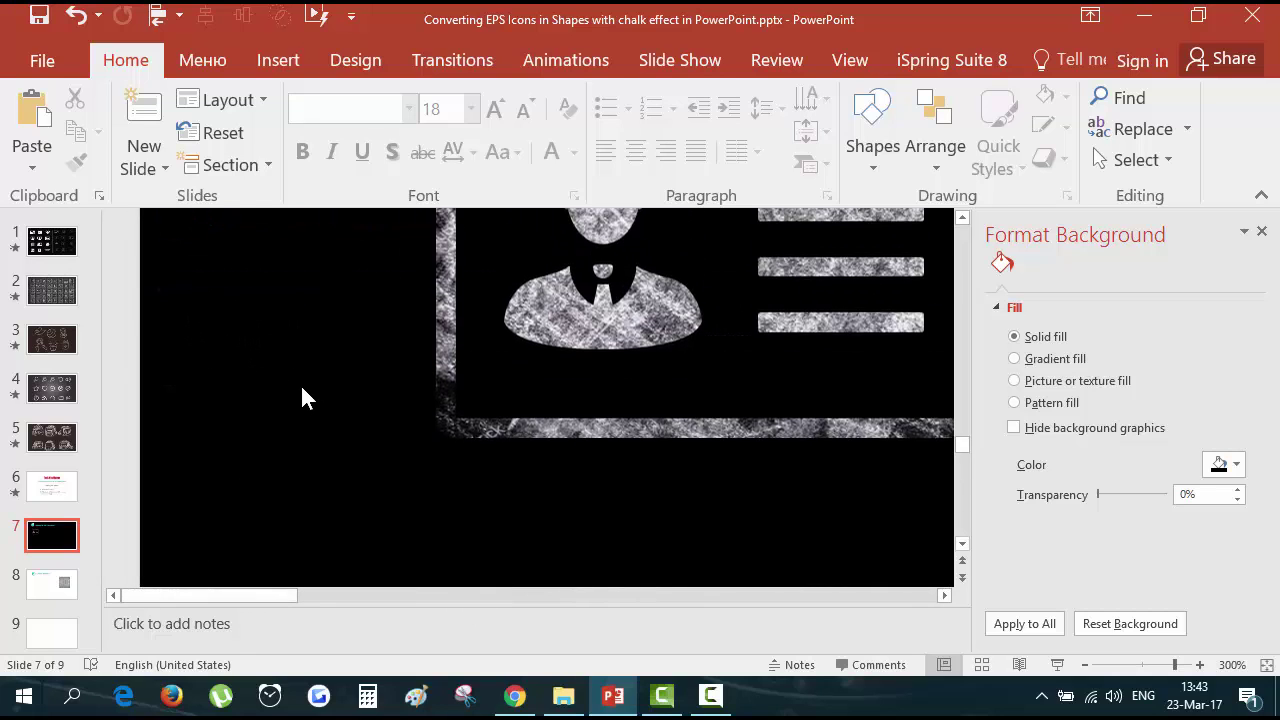
{"action": "scroll", "coordinate": [302, 397], "scroll_direction": "up", "scroll_amount": 3}
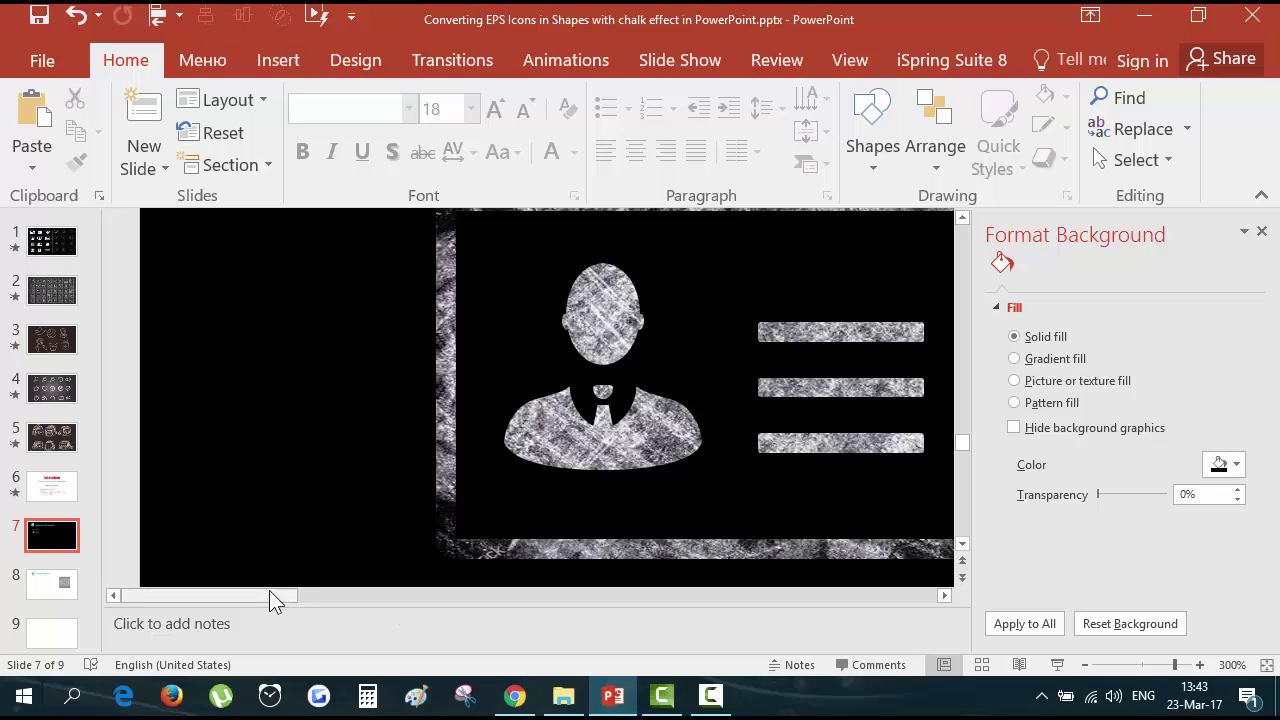
{"action": "left_click_drag", "start_coordinate": [275, 598], "coordinate": [328, 600]}
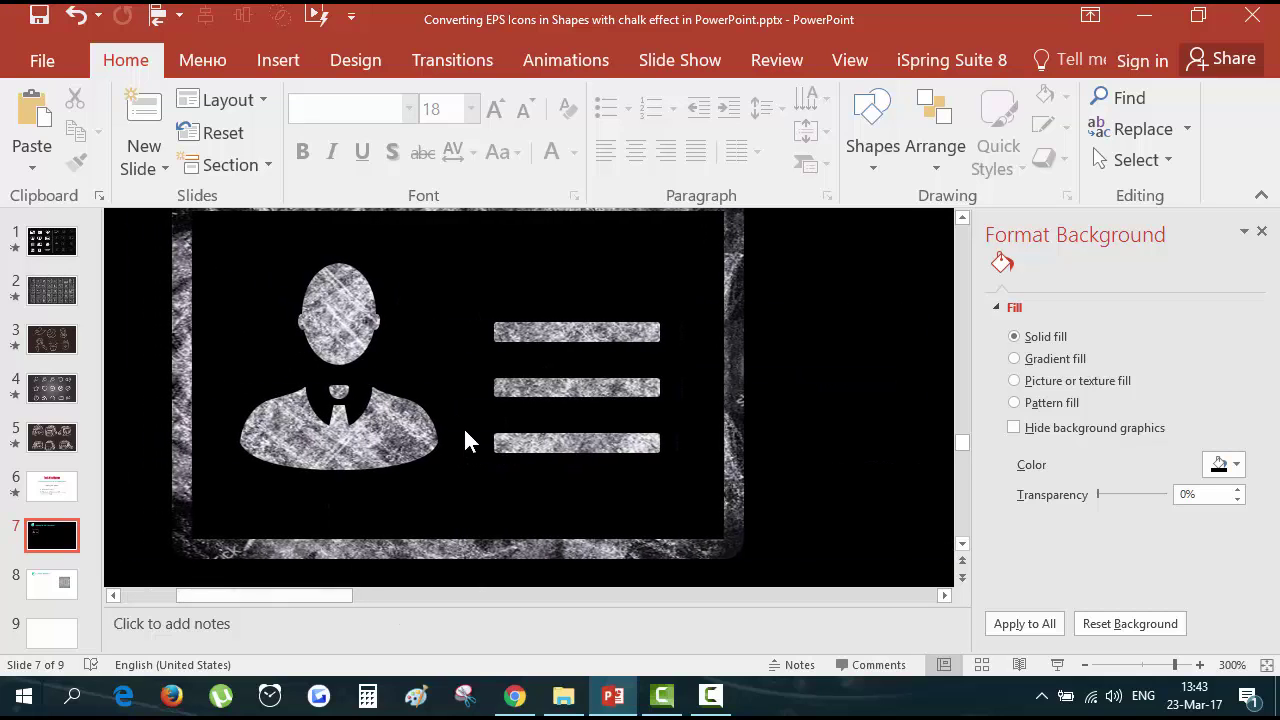
{"action": "scroll", "coordinate": [465, 440], "scroll_direction": "up", "scroll_amount": 2}
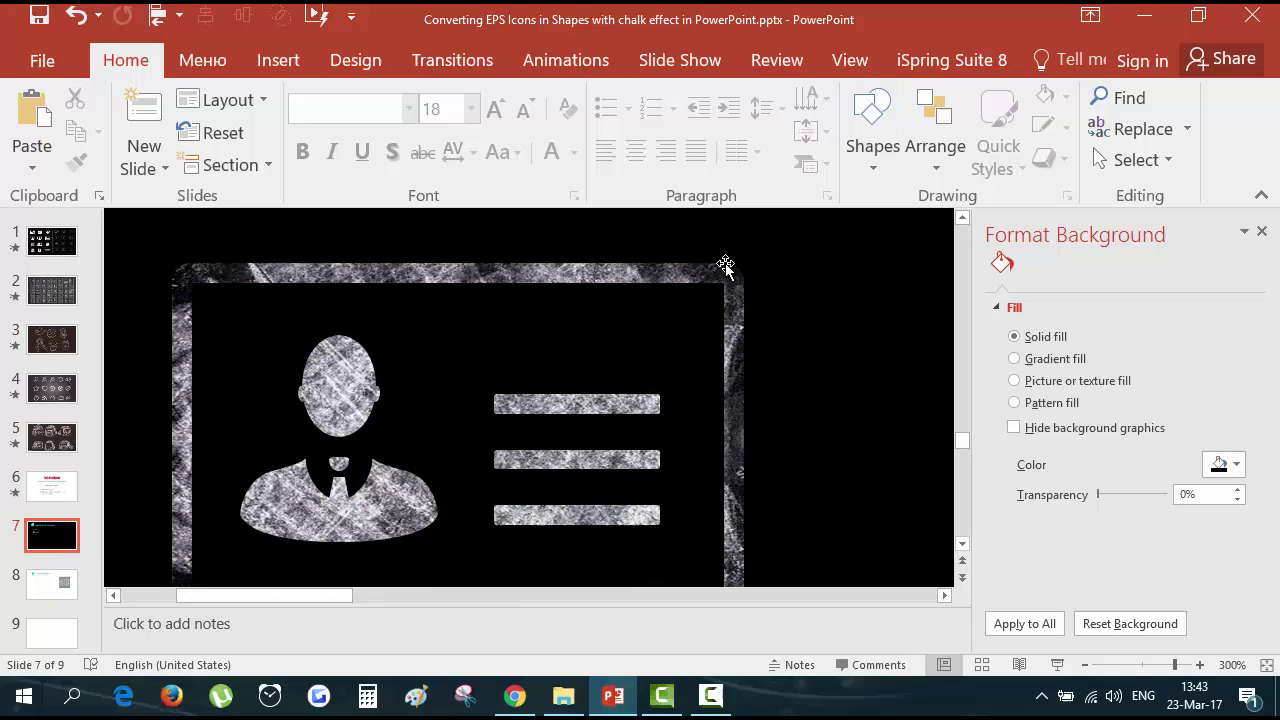
{"action": "scroll", "coordinate": [685, 437], "scroll_direction": "down", "scroll_amount": 3}
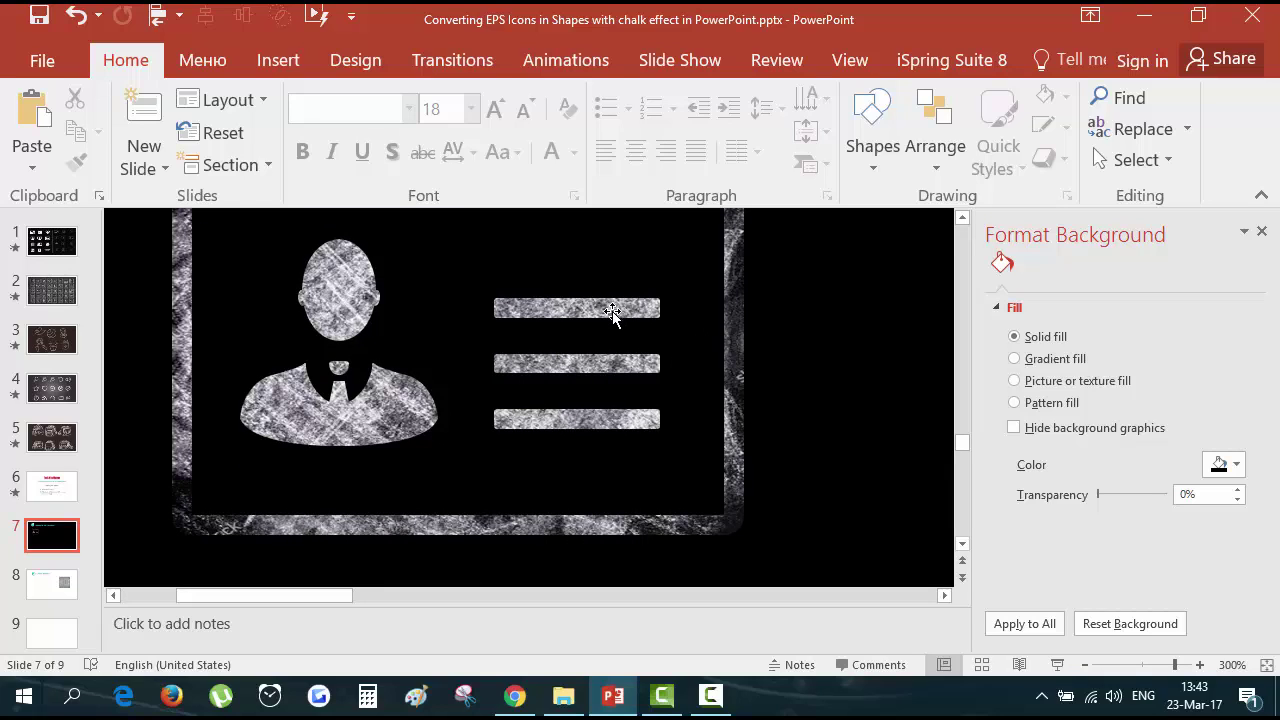
{"action": "left_click", "coordinate": [714, 362]}
{"action": "left_click", "coordinate": [329, 312]}
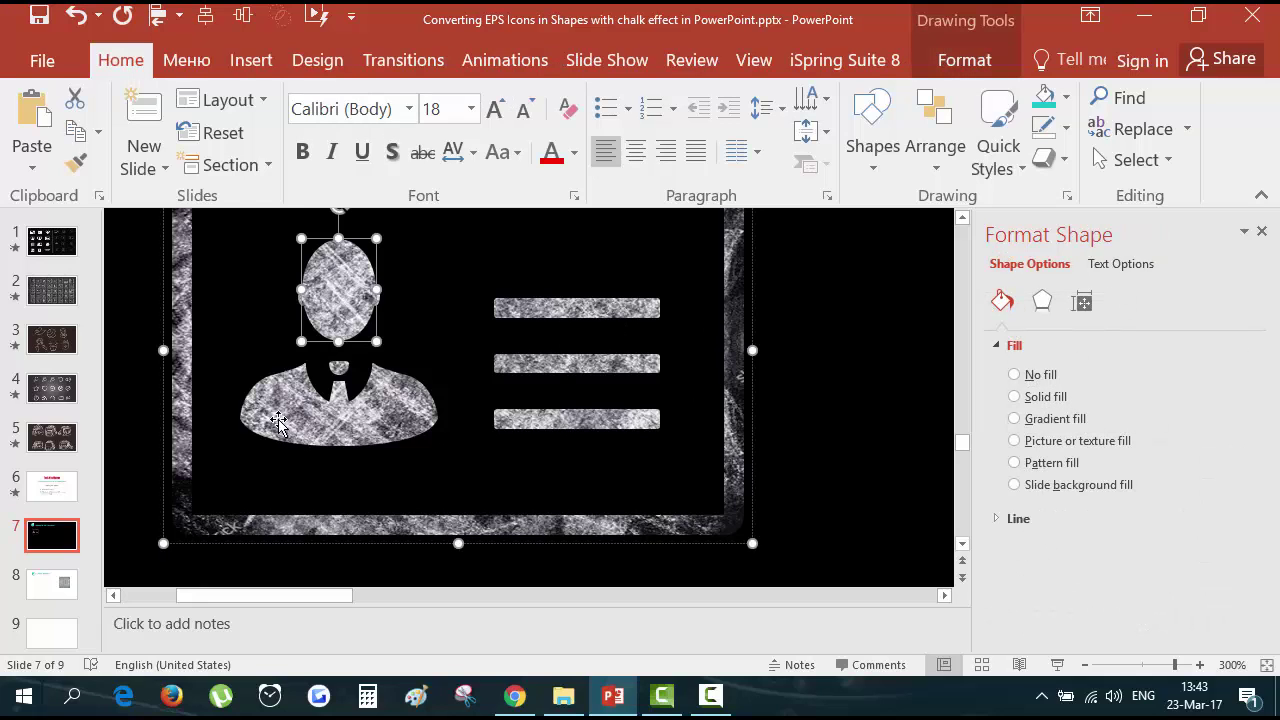
{"action": "left_click", "coordinate": [346, 432]}
{"action": "left_click", "coordinate": [602, 305]}
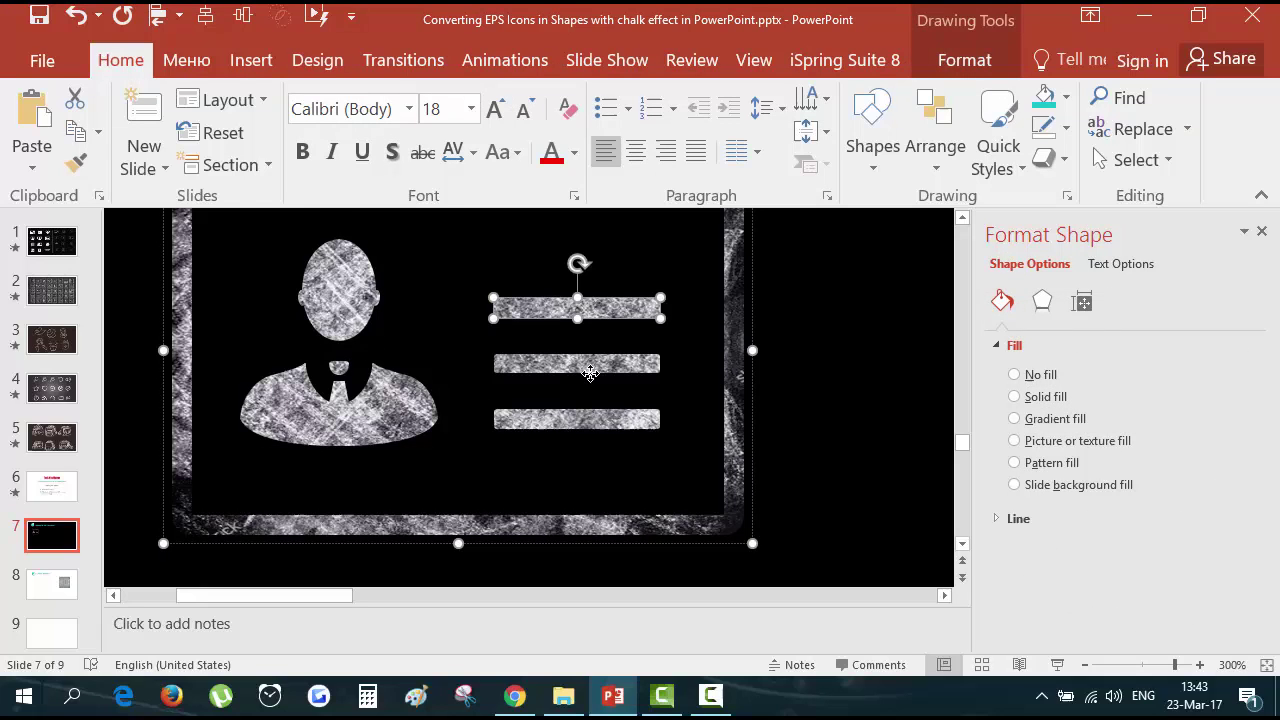
{"action": "left_click", "coordinate": [595, 418]}
Ungroup the card icon into separate shapes and deselect them.
{"action": "left_click", "coordinate": [755, 438]}
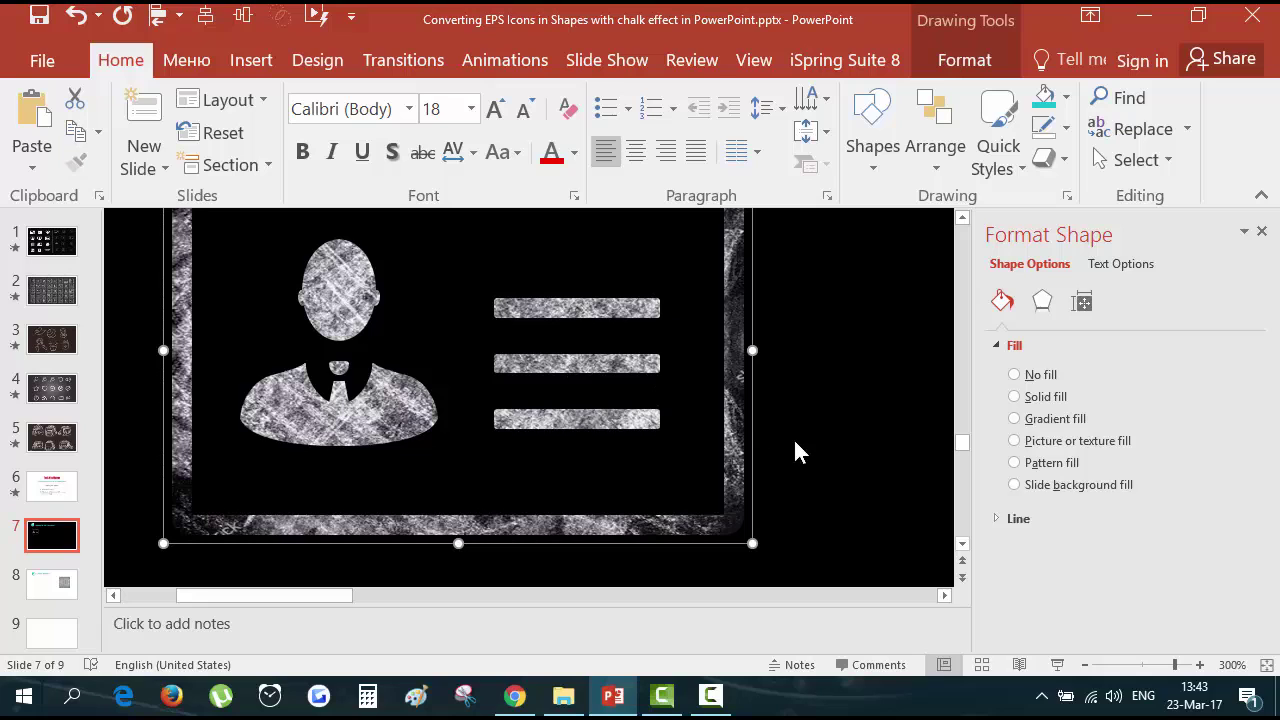
{"action": "key", "text": "ctrl+shift+g"}
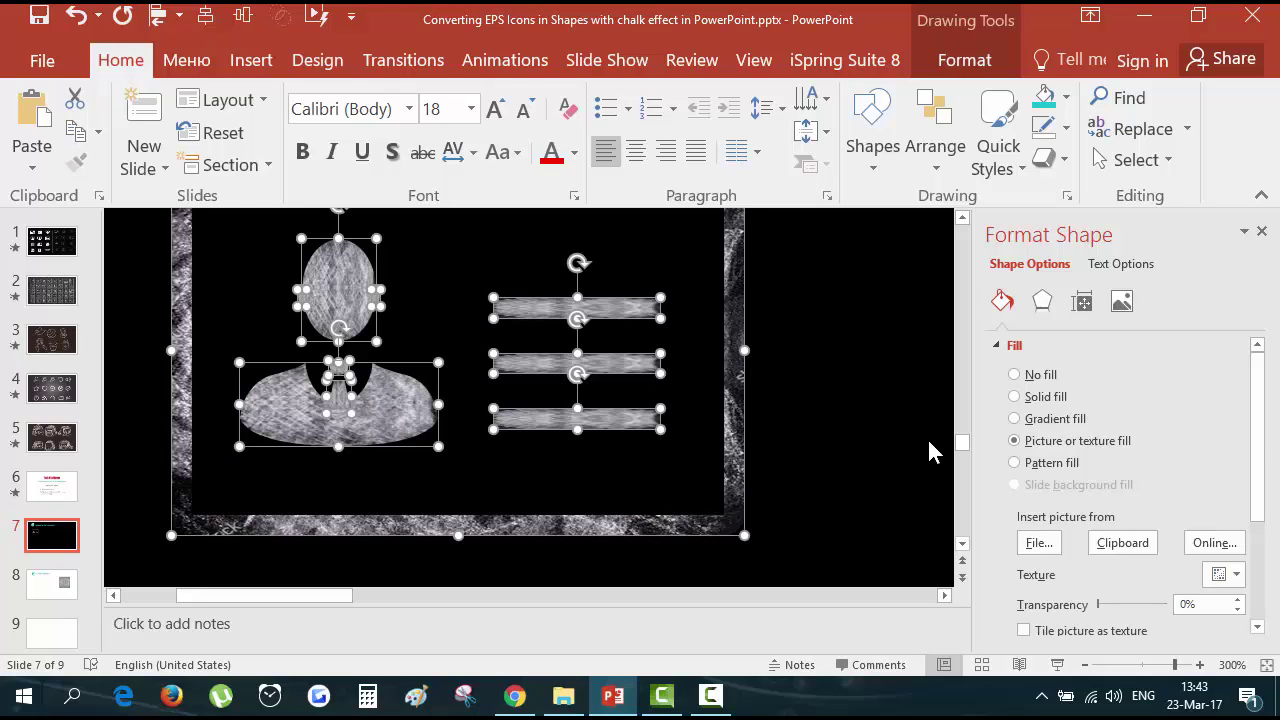
{"action": "left_click", "coordinate": [586, 338]}
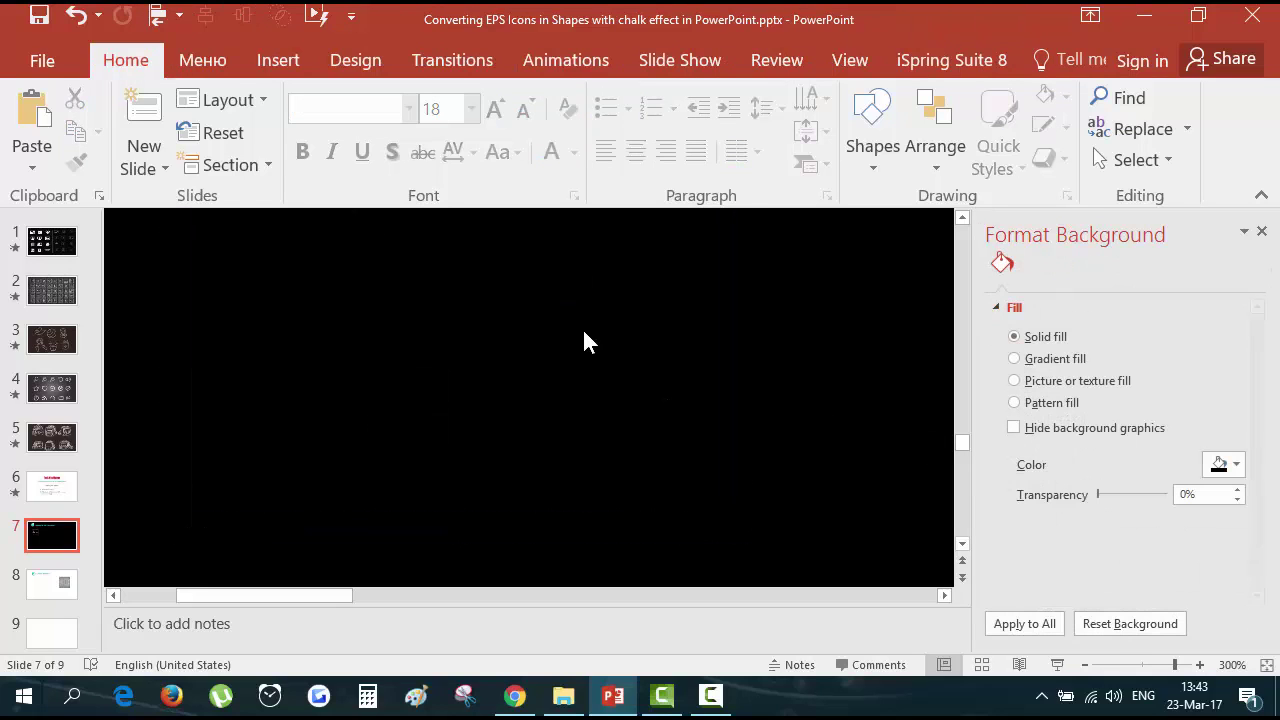
{"action": "left_click", "coordinate": [598, 308]}
{"action": "left_click", "coordinate": [828, 325]}
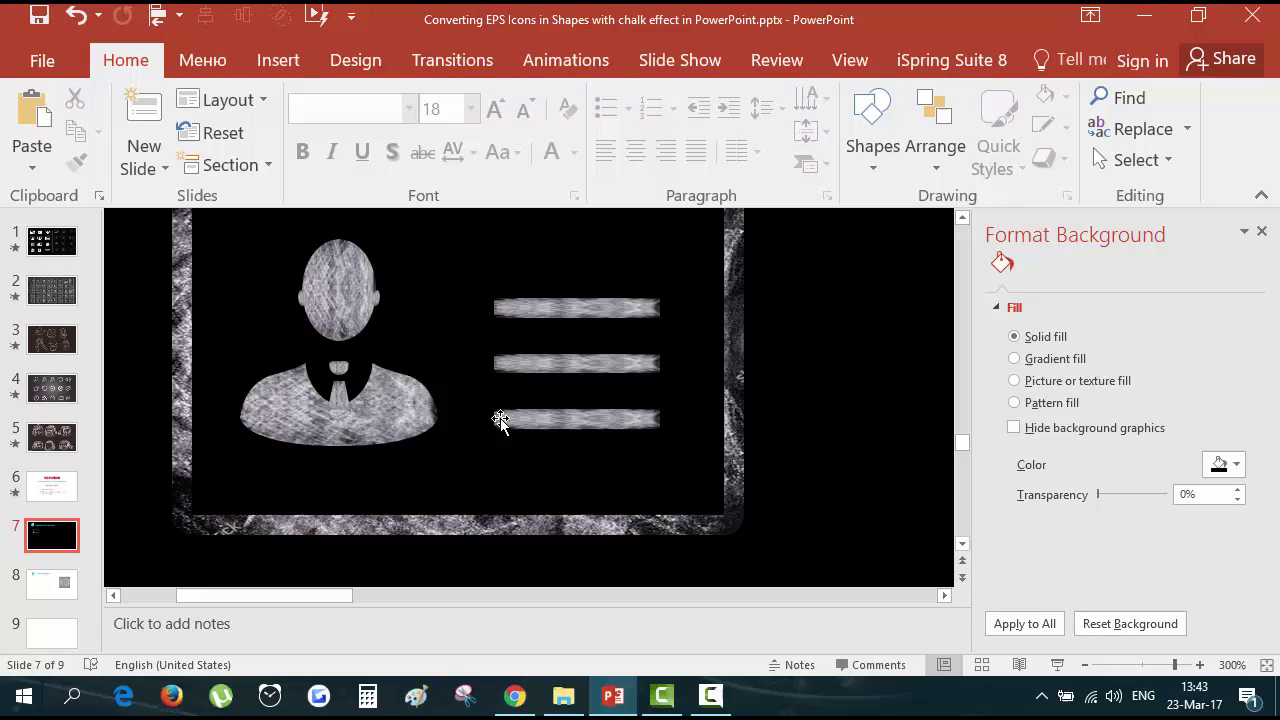
Examine the chalk texture on the individual ungrouped pieces of the card icon at different magnifications.
{"action": "scroll", "coordinate": [395, 401], "scroll_direction": "down", "scroll_amount": 5, "text": "ctrl"}
{"action": "scroll", "coordinate": [396, 394], "scroll_direction": "down", "scroll_amount": 2, "text": "ctrl"}
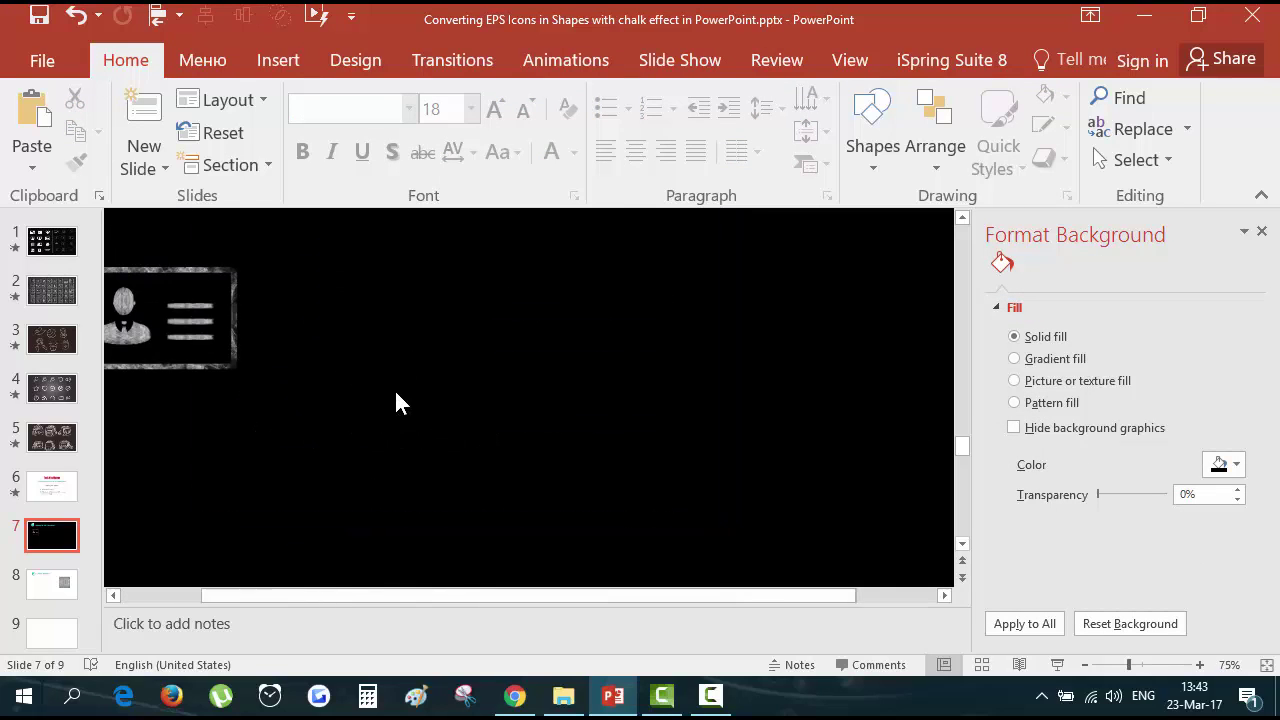
{"action": "left_click_drag", "start_coordinate": [470, 601], "coordinate": [205, 585]}
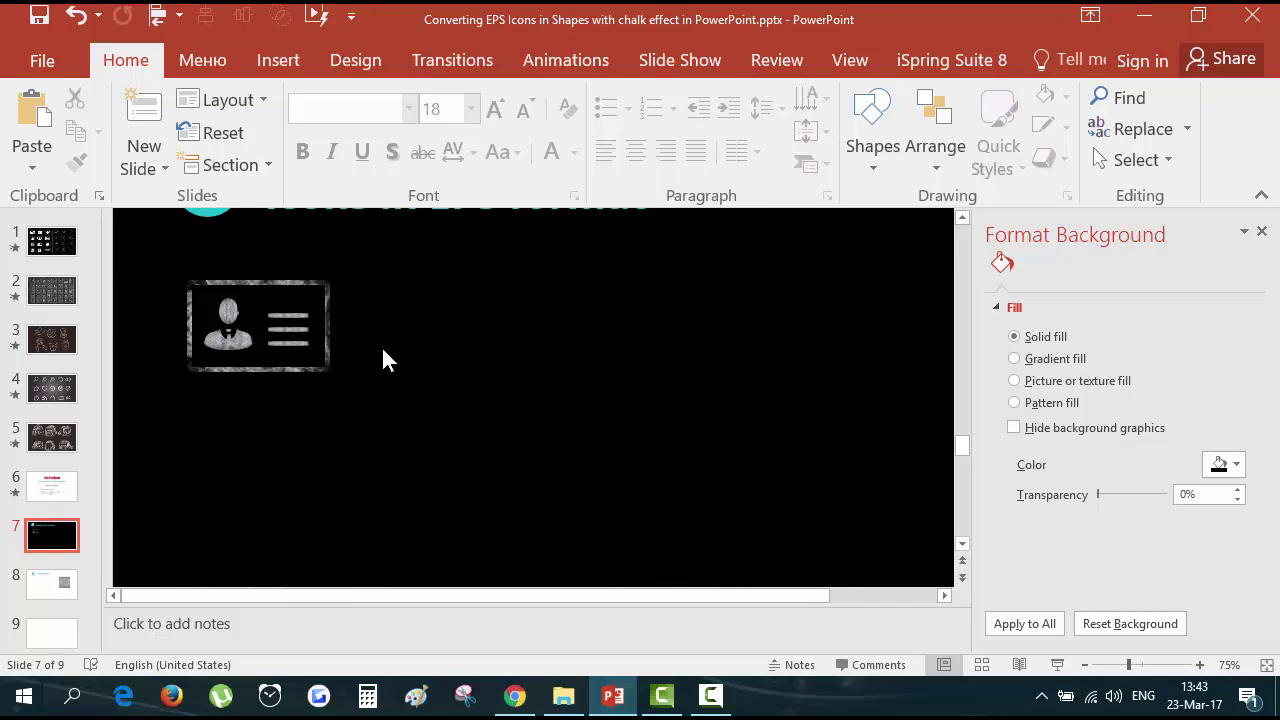
{"action": "left_click", "coordinate": [282, 318]}
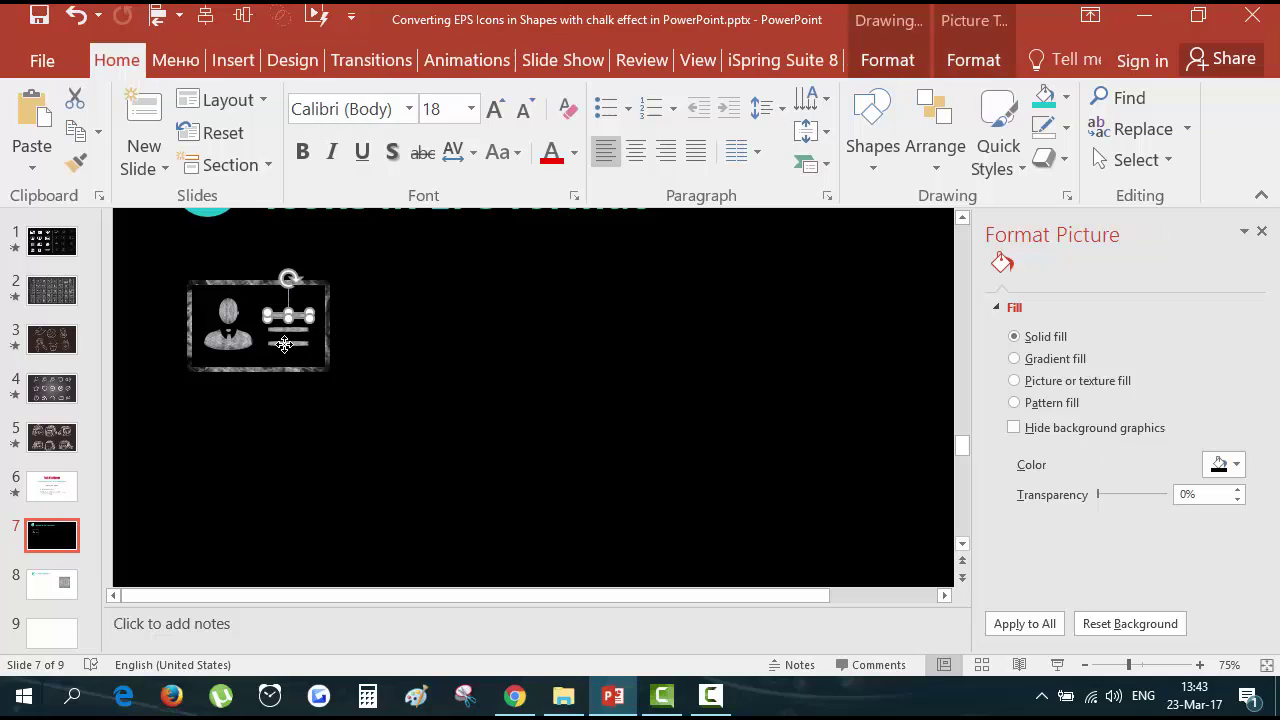
{"action": "key", "text": "Tab"}
{"action": "key", "text": "Escape"}
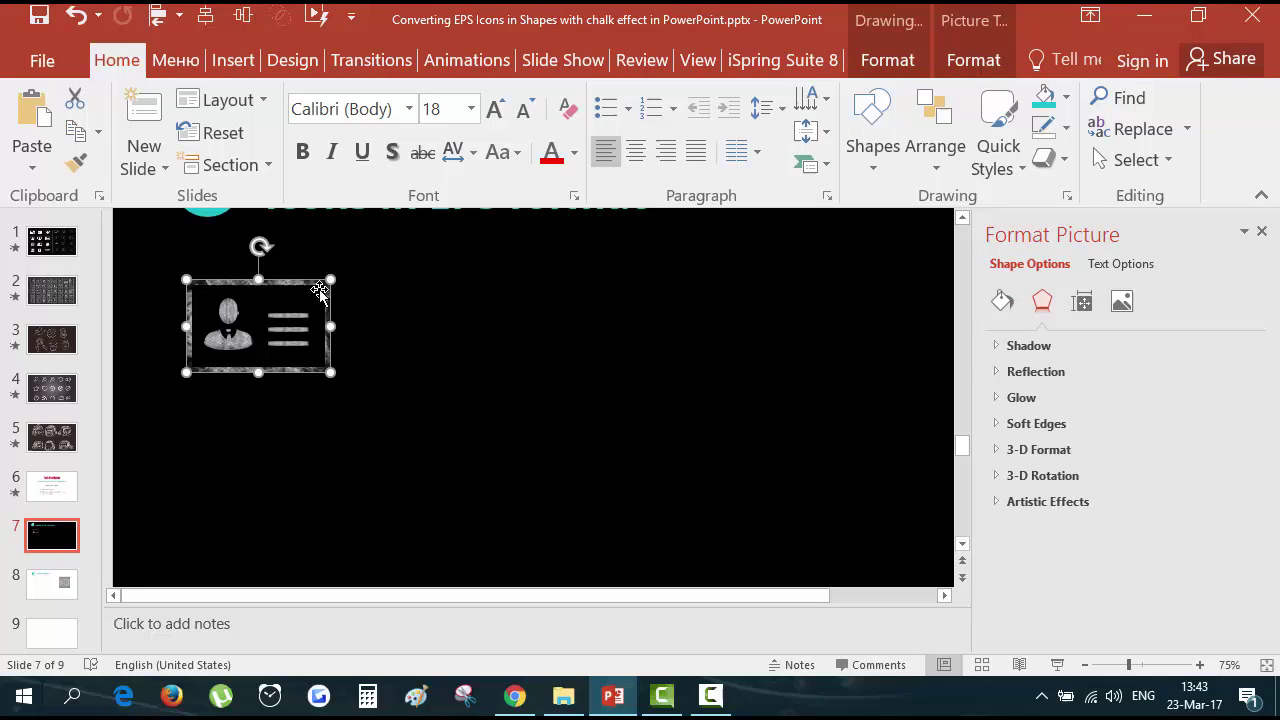
{"action": "key", "text": "Escape"}
{"action": "scroll", "coordinate": [300, 345], "scroll_direction": "up", "scroll_amount": 3, "text": "ctrl"}
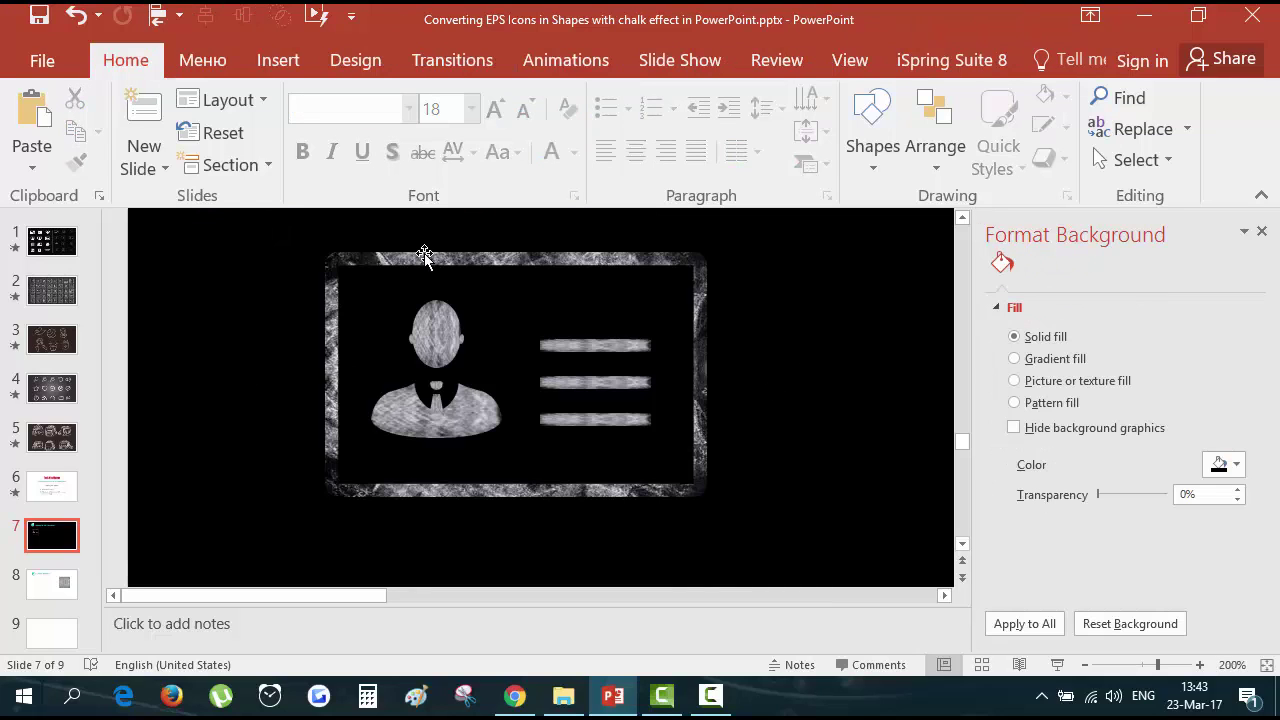
Undo the ungrouping of the card icon to compare the texture, and redo it.
{"action": "left_click", "coordinate": [77, 18]}
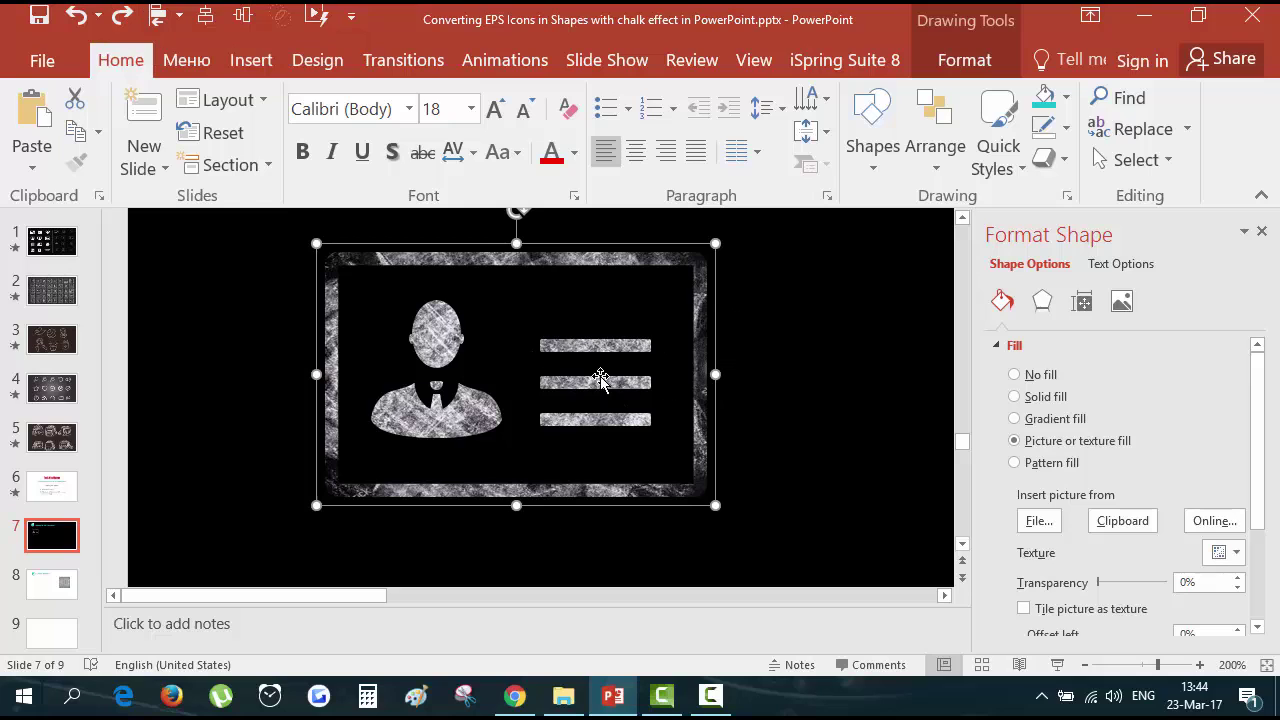
{"action": "left_click", "coordinate": [121, 16]}
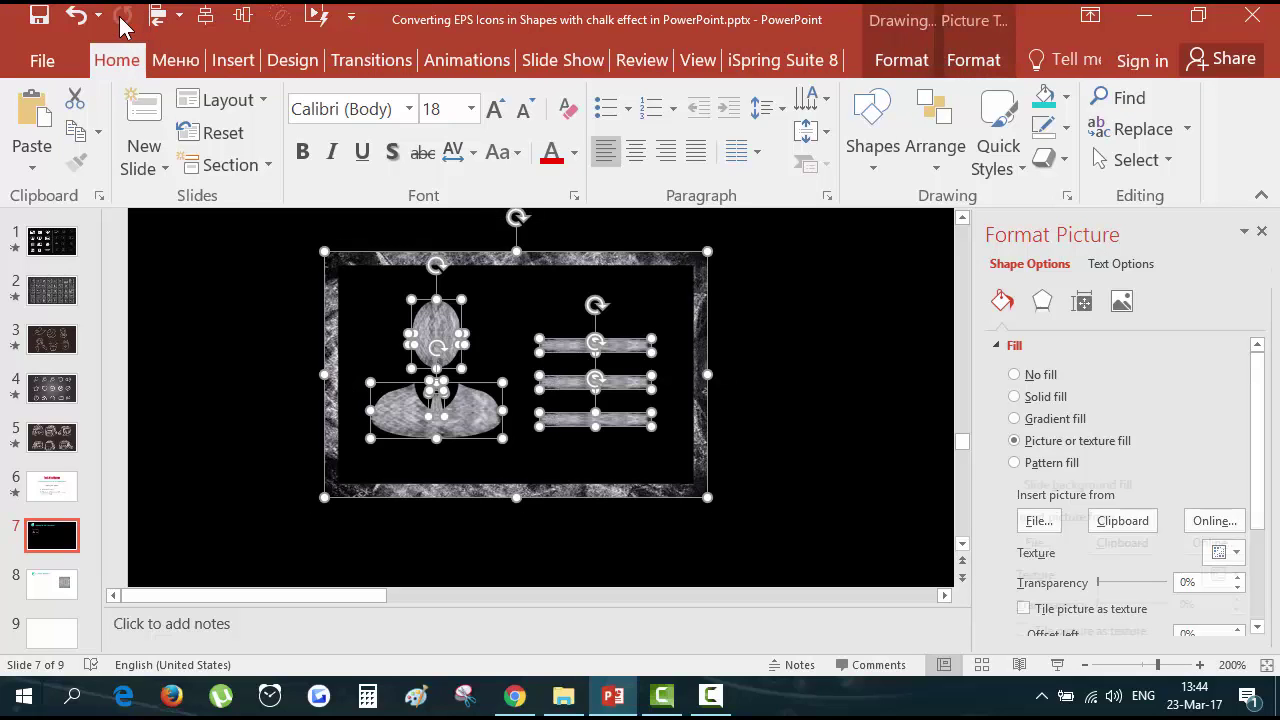
{"action": "left_click", "coordinate": [747, 372]}
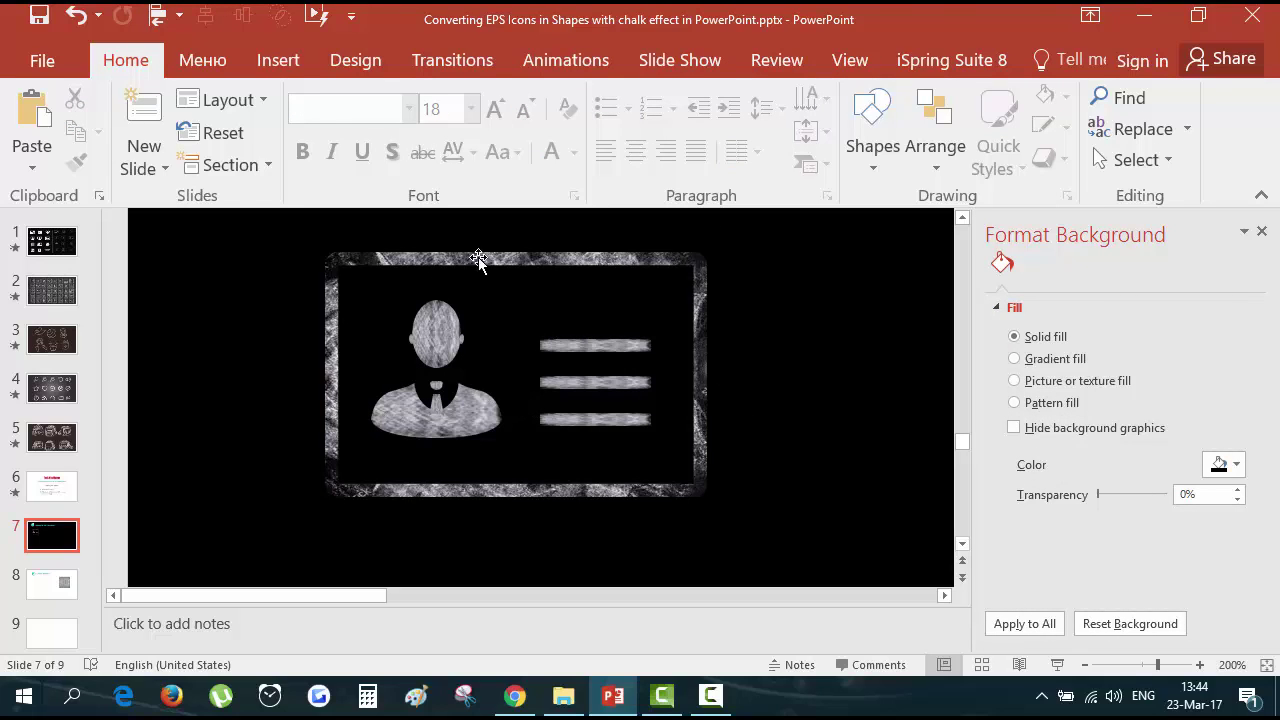
Try moving the person's body down and the three text lines up inside the card frame, and undo all these moves.
{"action": "left_click", "coordinate": [436, 325]}
{"action": "left_click_drag", "start_coordinate": [465, 420], "coordinate": [465, 472]}
{"action": "left_click_drag", "start_coordinate": [595, 345], "coordinate": [594, 297]}
{"action": "left_click_drag", "start_coordinate": [580, 382], "coordinate": [580, 331]}
{"action": "left_click_drag", "start_coordinate": [580, 419], "coordinate": [579, 372]}
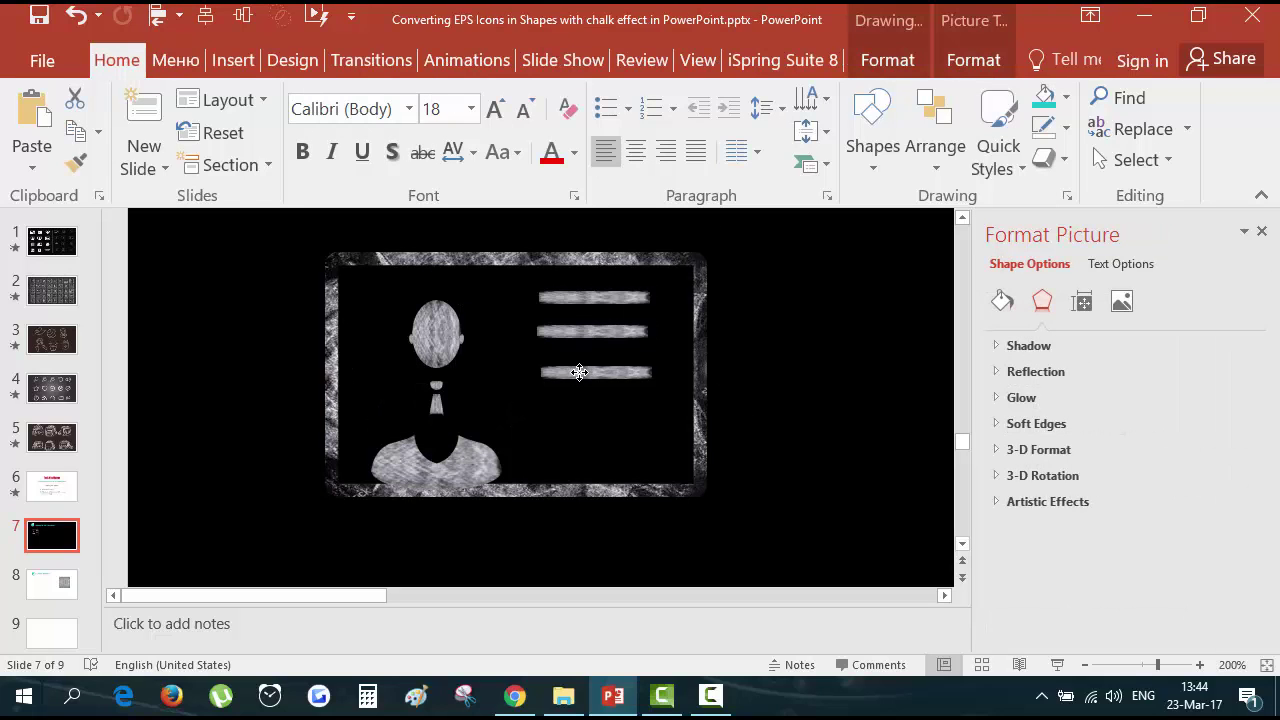
{"action": "left_click", "coordinate": [76, 15]}
{"action": "left_click", "coordinate": [76, 15]}
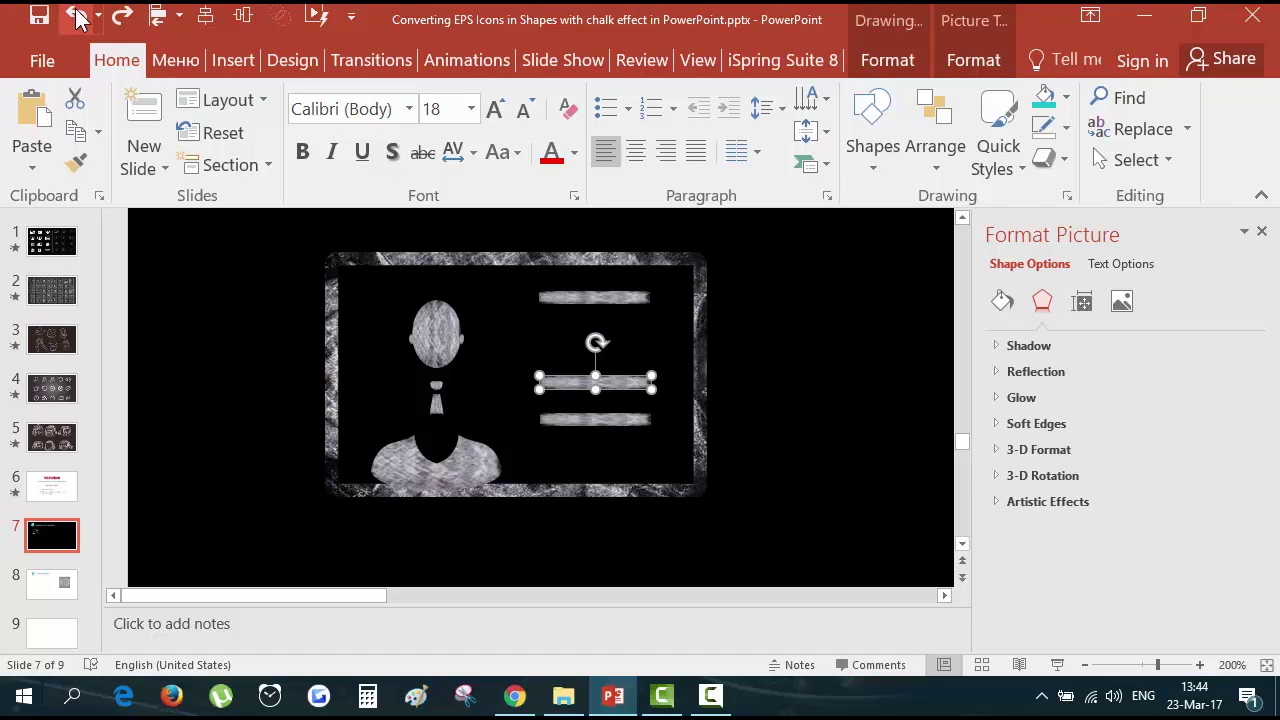
{"action": "left_click", "coordinate": [76, 15]}
{"action": "left_click", "coordinate": [76, 15]}
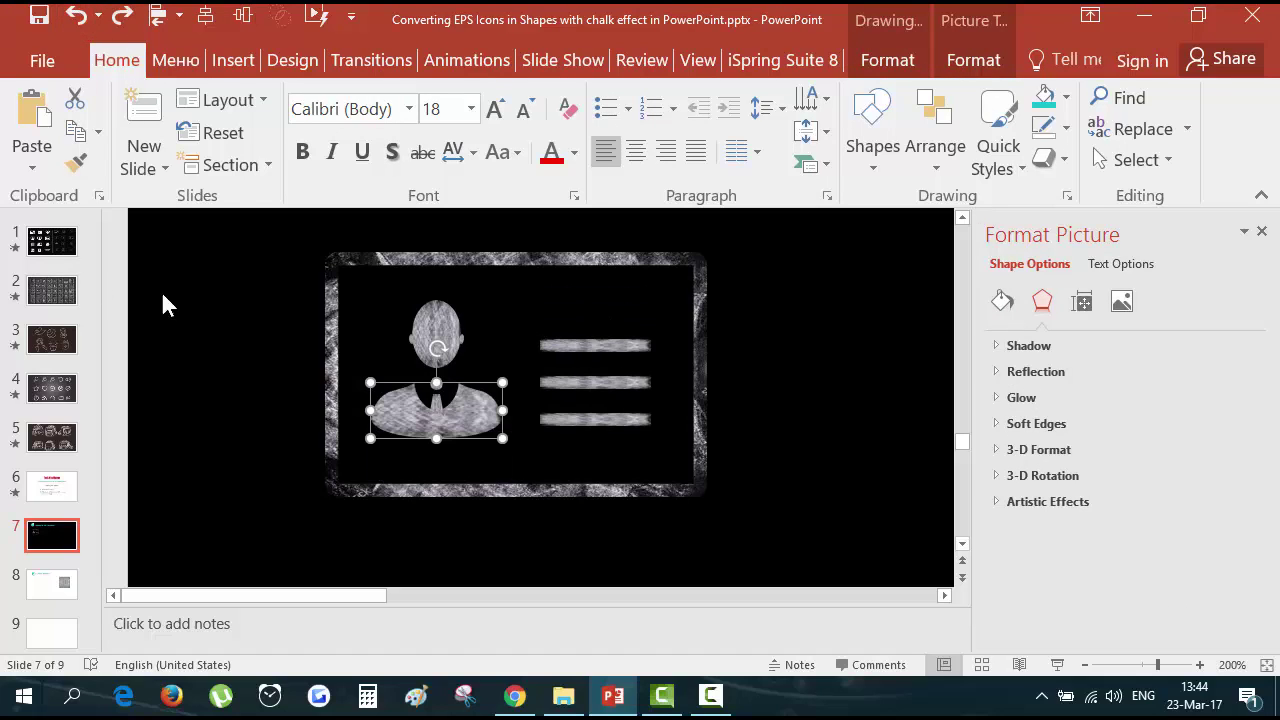
{"action": "left_click", "coordinate": [204, 306]}
{"action": "scroll", "coordinate": [803, 276], "scroll_direction": "down", "scroll_amount": 5}
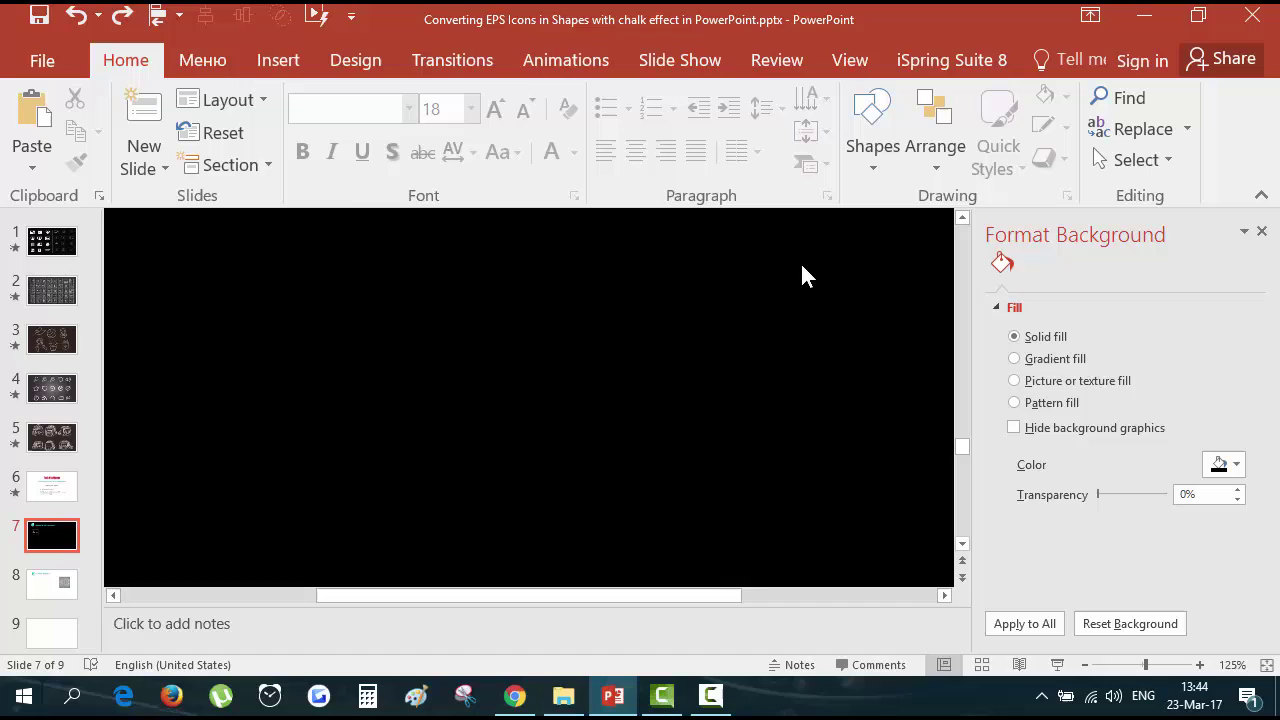
{"action": "scroll", "coordinate": [802, 265], "scroll_direction": "down", "scroll_amount": 7}
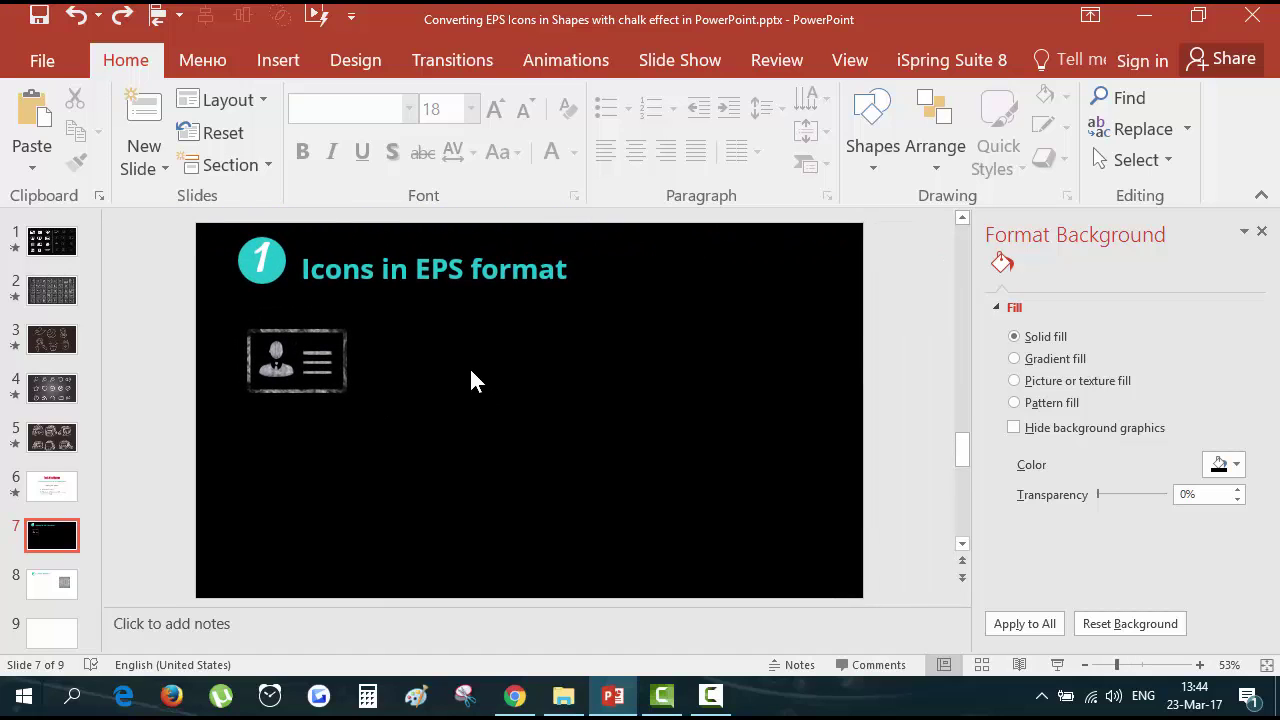
Copy the white postcard icon from slide 1 onto slide 7 beside the chalk card icon.
{"action": "left_click", "coordinate": [55, 240]}
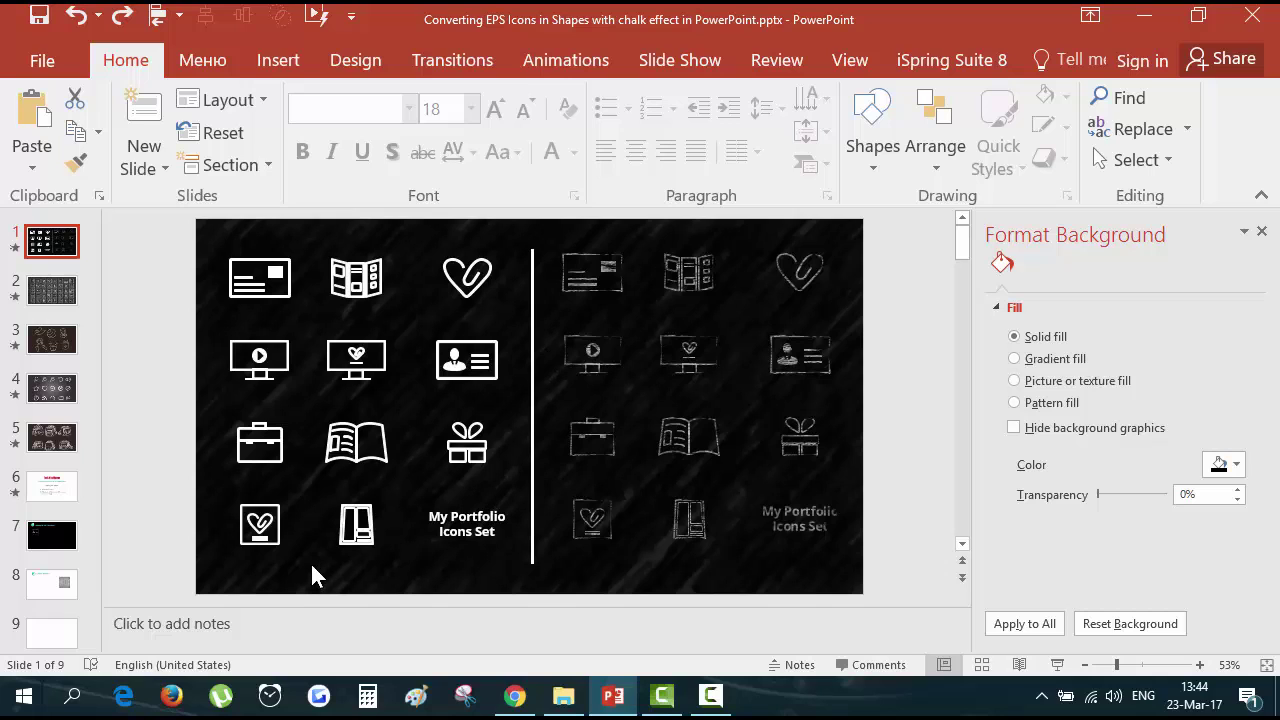
{"action": "left_click", "coordinate": [295, 310]}
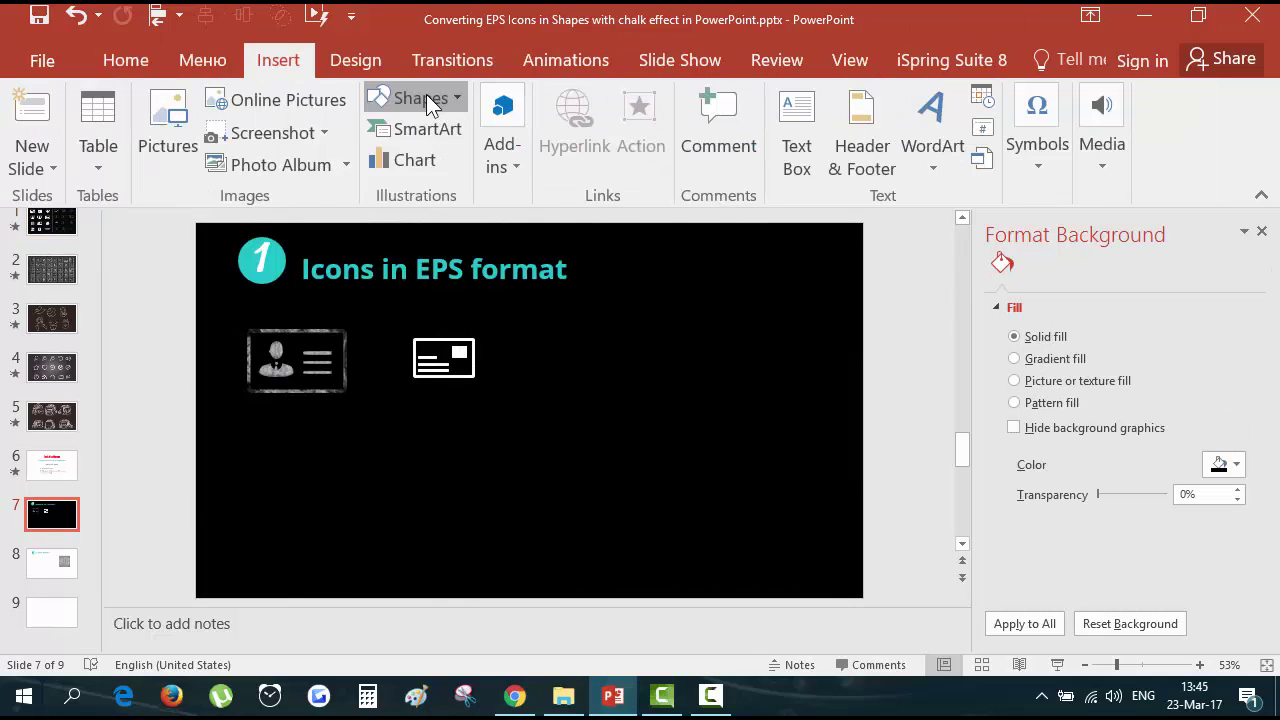
Draw a rounded rectangle about 2.68" wide and 1.44" high beside the white postcard icon and reduce its corner rounding.
{"action": "left_click", "coordinate": [429, 100]}
{"action": "left_click", "coordinate": [527, 151]}
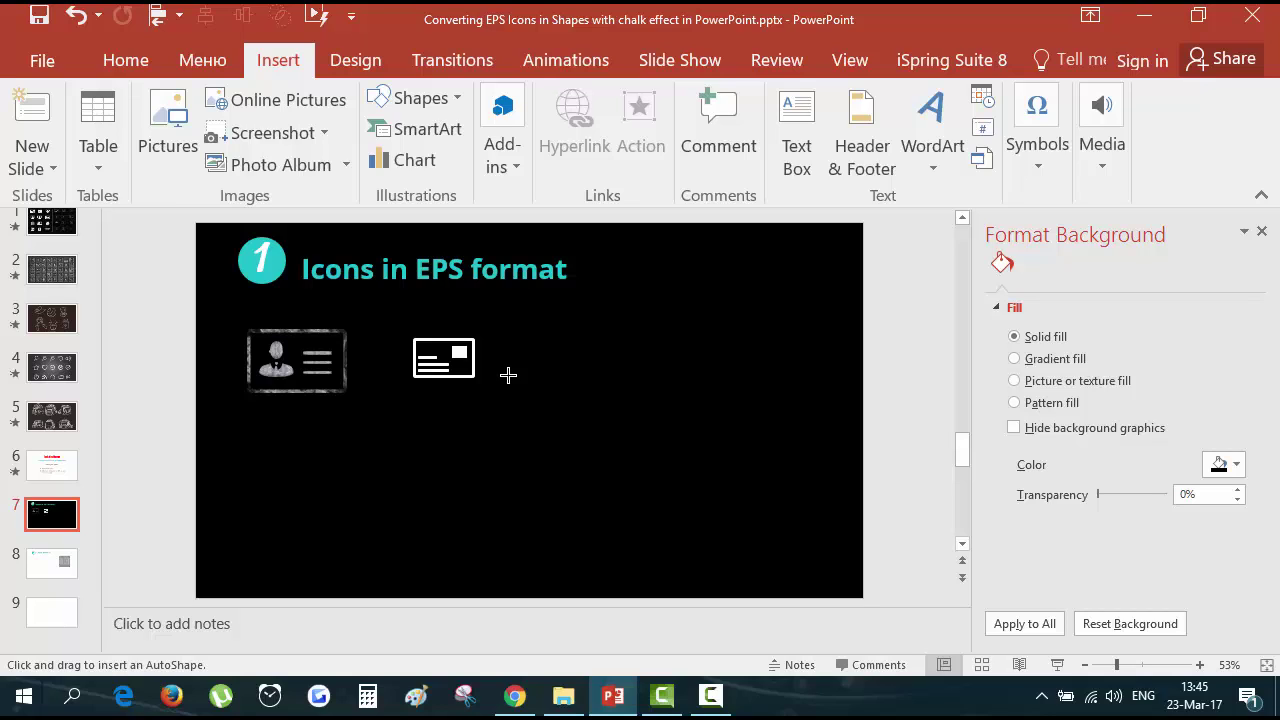
{"action": "left_click_drag", "start_coordinate": [524, 336], "coordinate": [642, 307]}
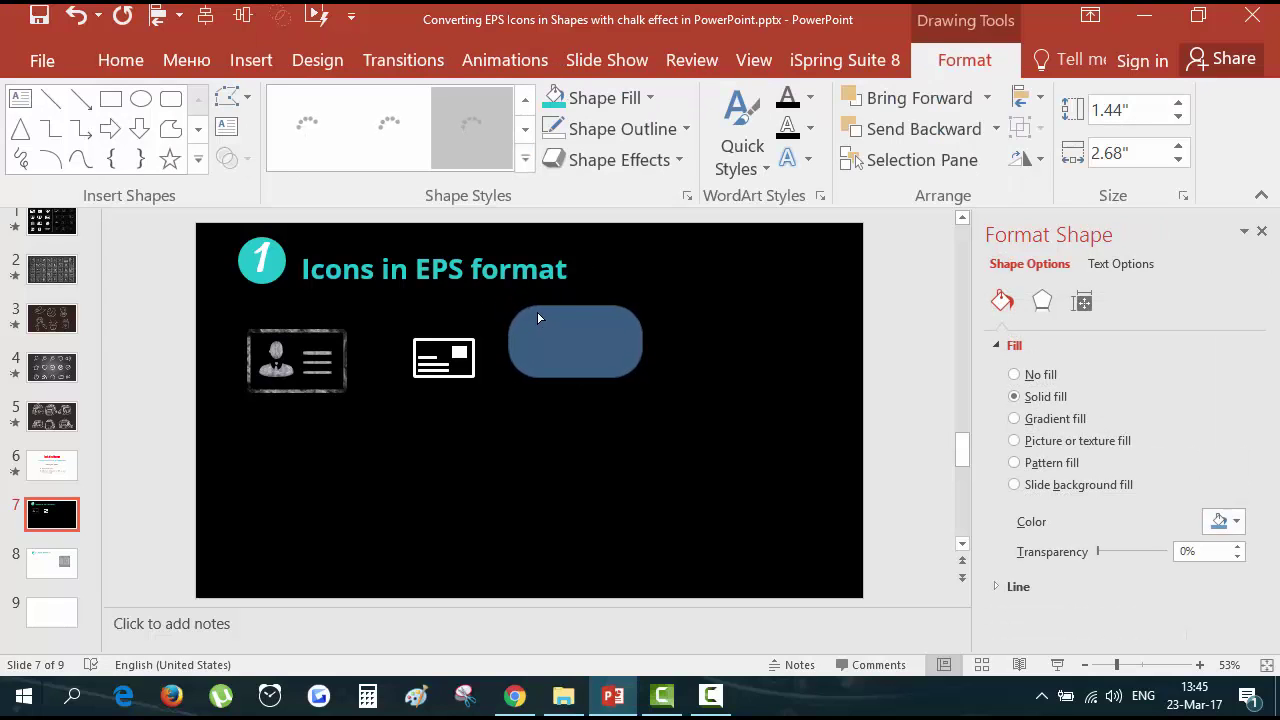
{"action": "scroll", "coordinate": [523, 394], "scroll_direction": "up", "scroll_amount": 5}
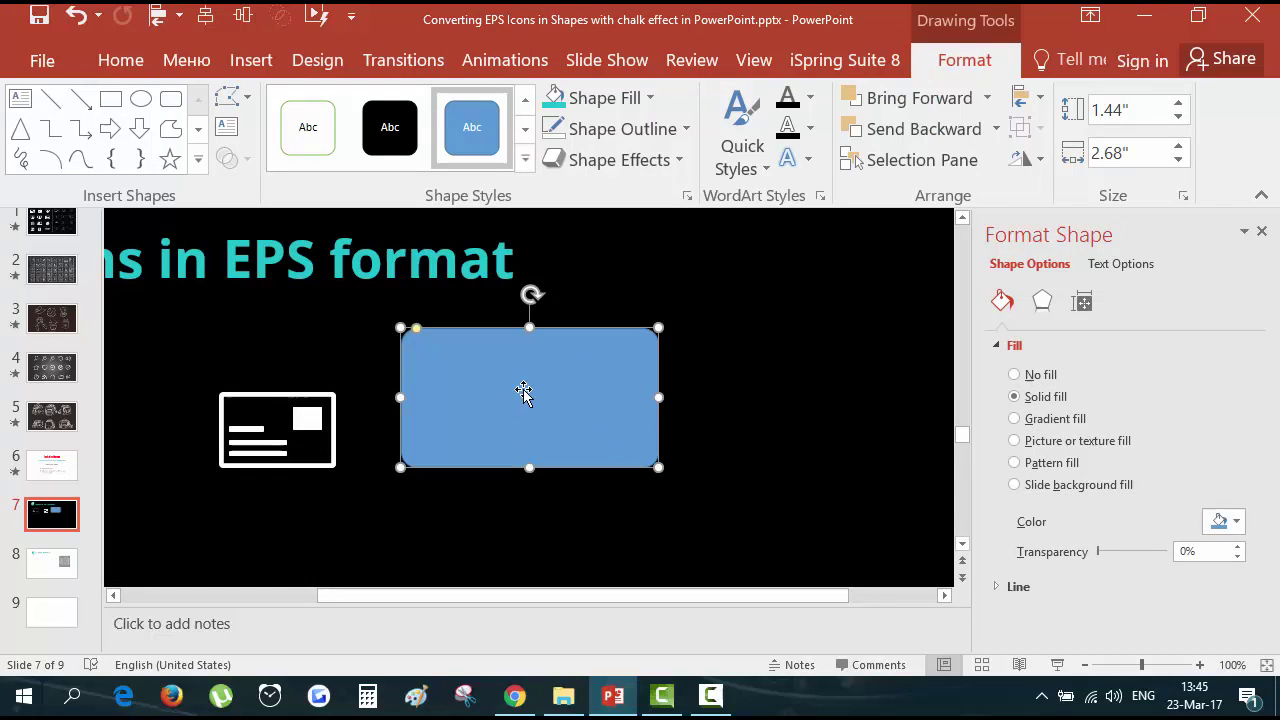
{"action": "key", "text": "Down"}
{"action": "key", "text": "Down"}
{"action": "key", "text": "Down"}
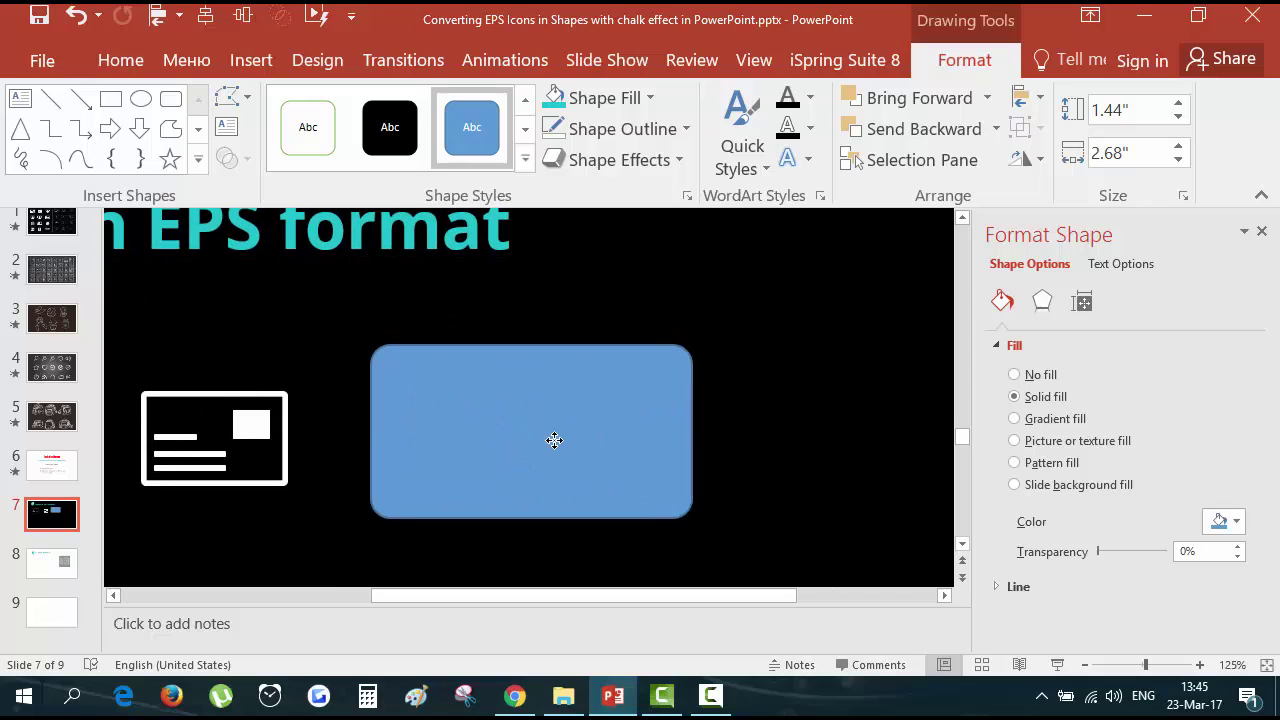
{"action": "left_click_drag", "start_coordinate": [390, 349], "coordinate": [390, 349]}
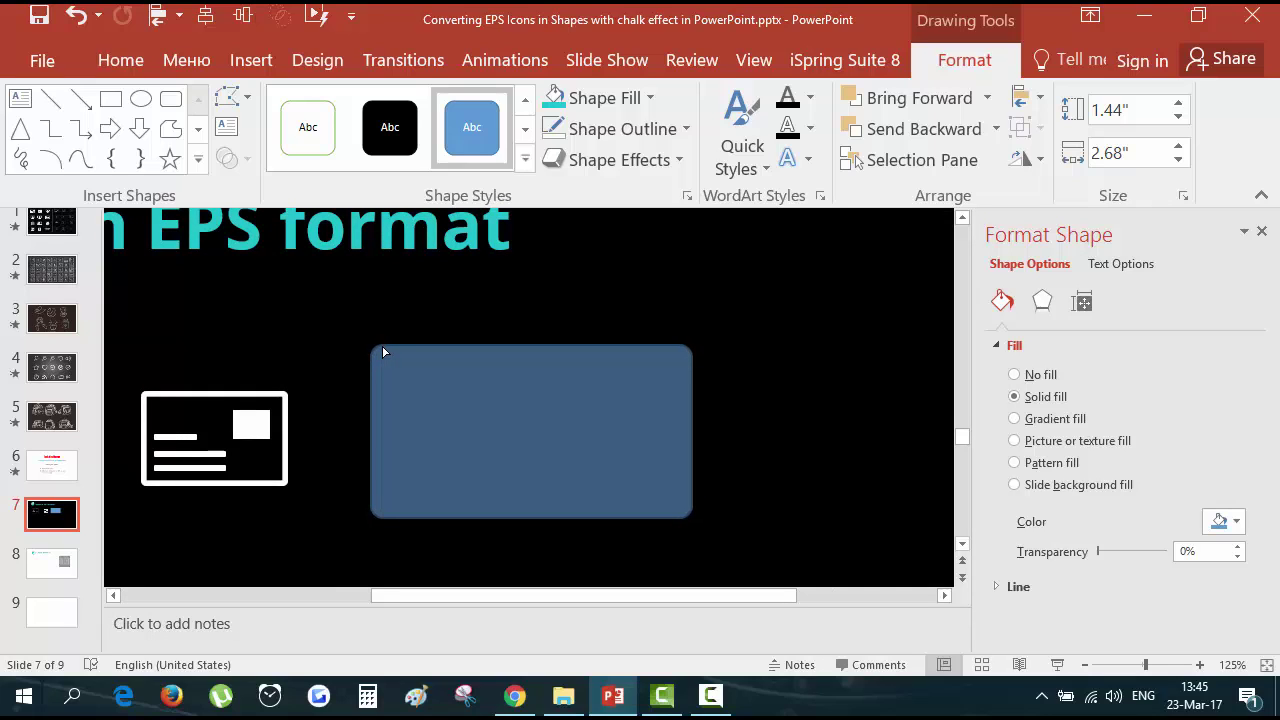
{"action": "left_click_drag", "start_coordinate": [378, 347], "coordinate": [382, 347]}
{"action": "left_click", "coordinate": [603, 313]}
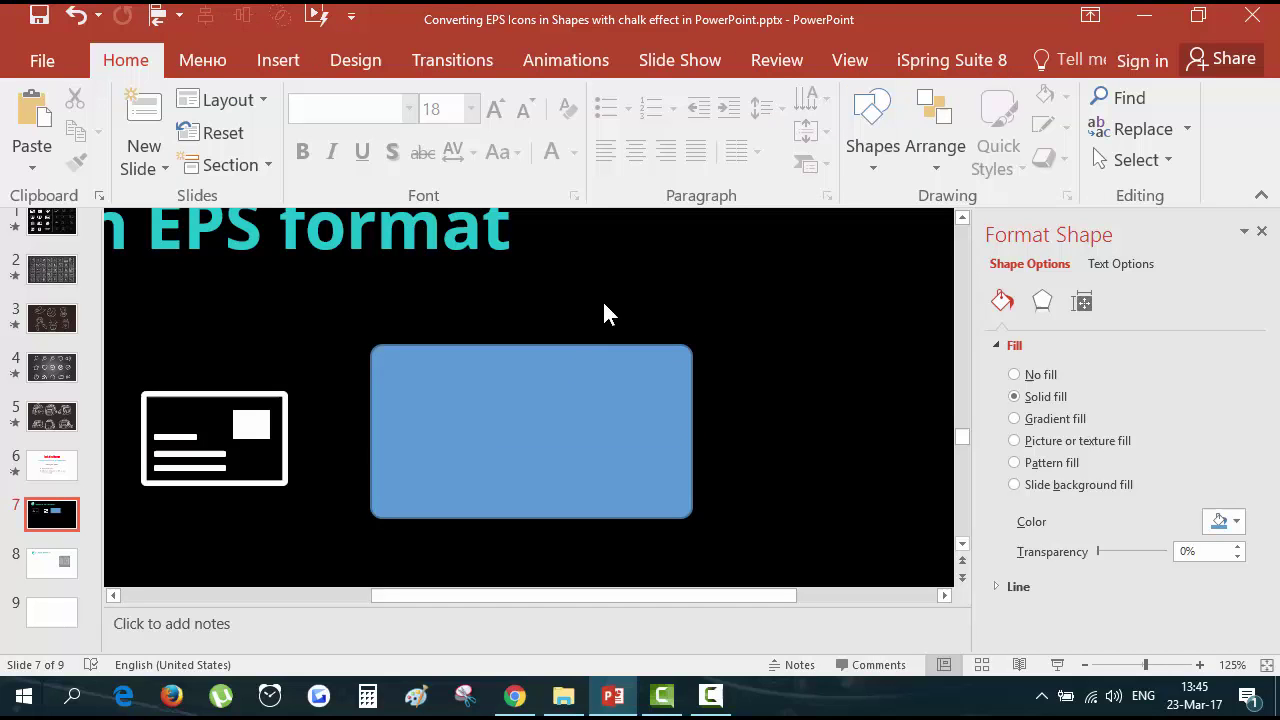
Fill the rounded rectangle with white and remove its outline.
{"action": "double_click", "coordinate": [572, 392]}
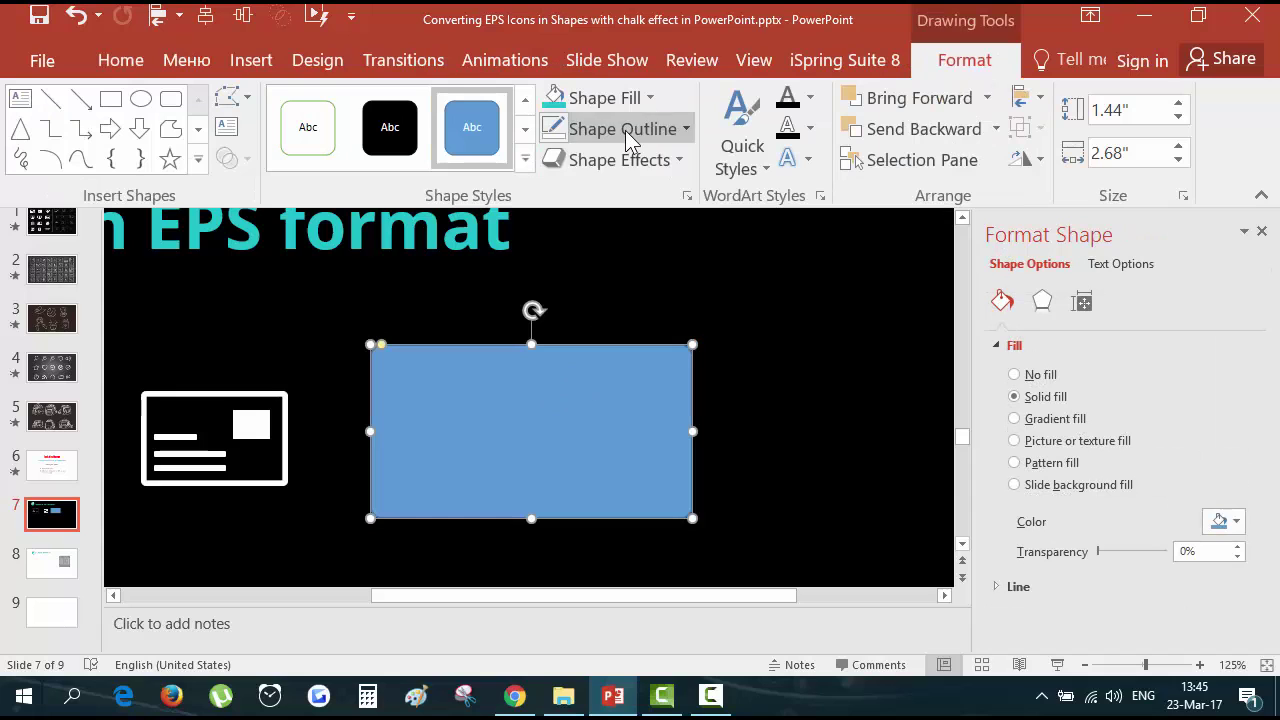
{"action": "left_click", "coordinate": [625, 130]}
{"action": "left_click", "coordinate": [600, 98]}
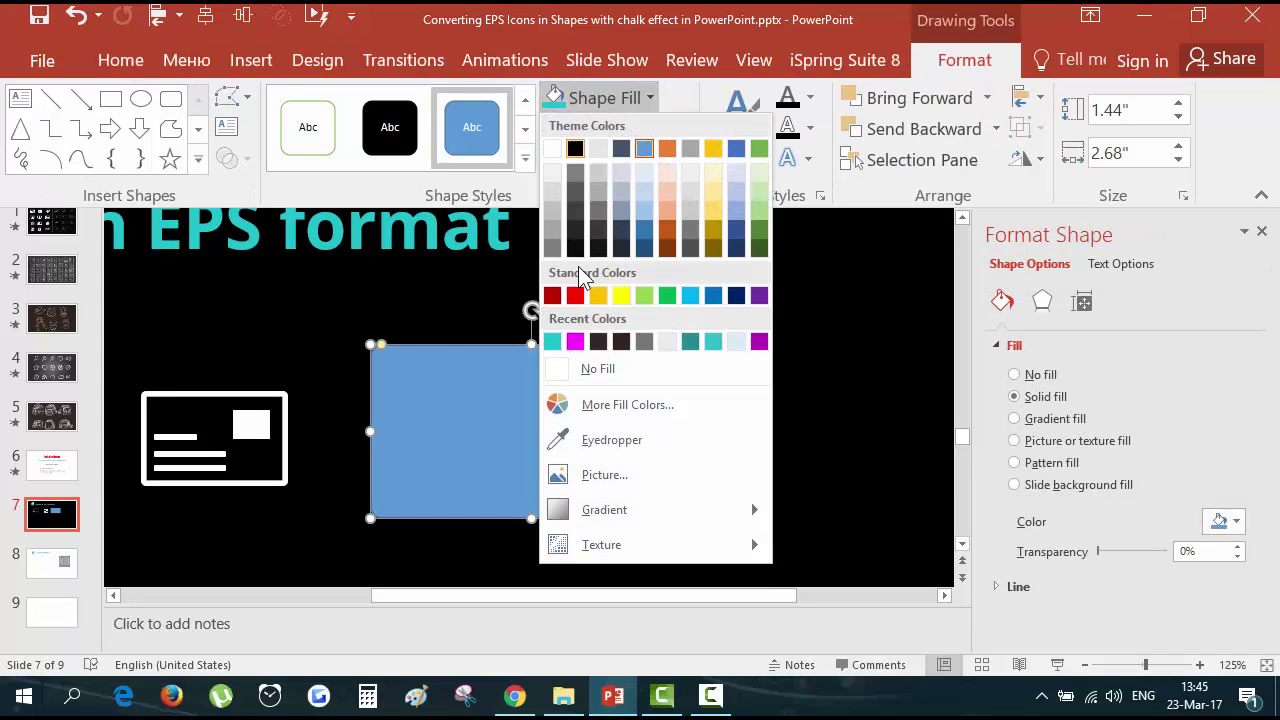
{"action": "left_click", "coordinate": [553, 150]}
{"action": "left_click", "coordinate": [606, 130]}
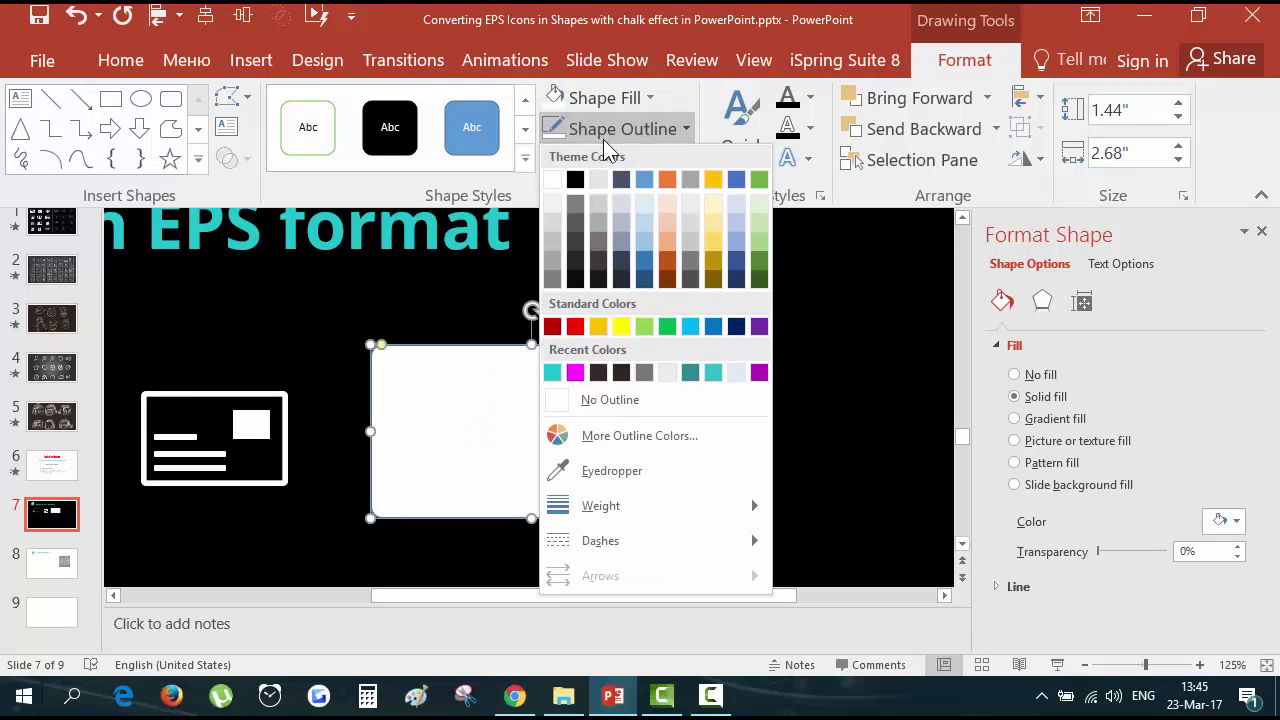
{"action": "left_click", "coordinate": [575, 399]}
Draw a small rectangle inside the white card near its upper-right corner as the stamp area.
{"action": "left_click", "coordinate": [265, 62]}
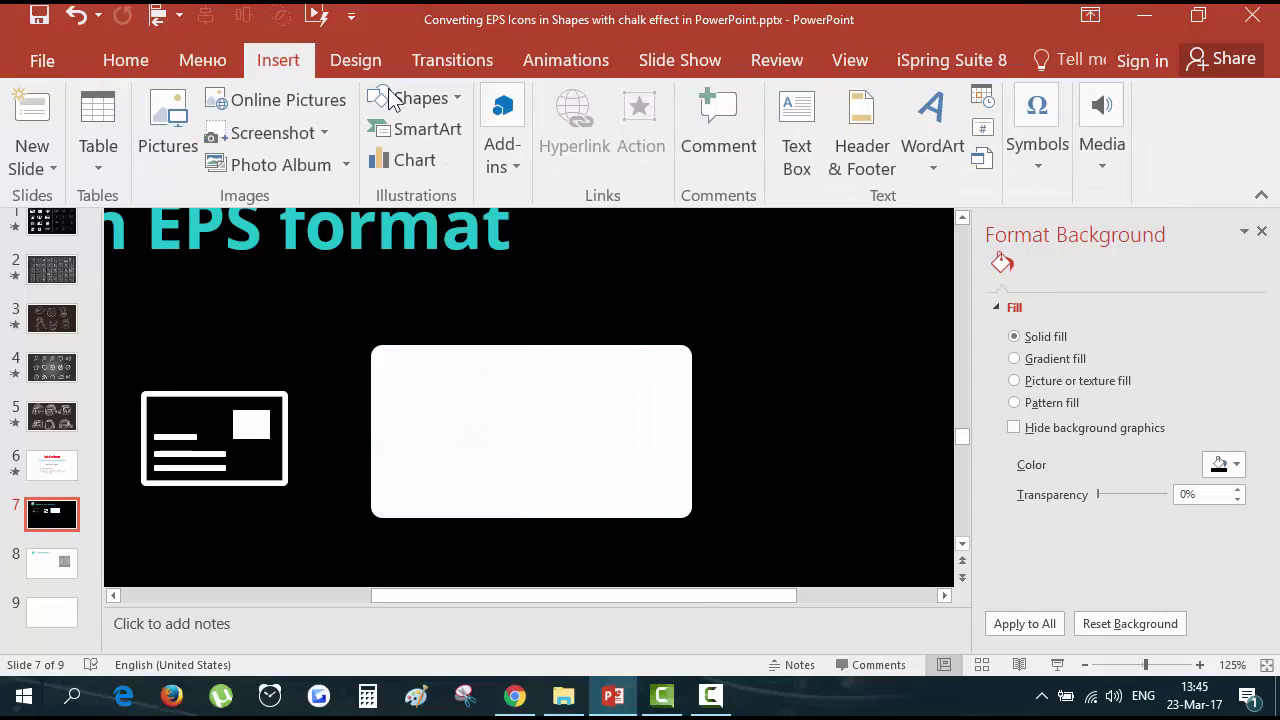
{"action": "left_click", "coordinate": [395, 98]}
{"action": "left_click", "coordinate": [500, 155]}
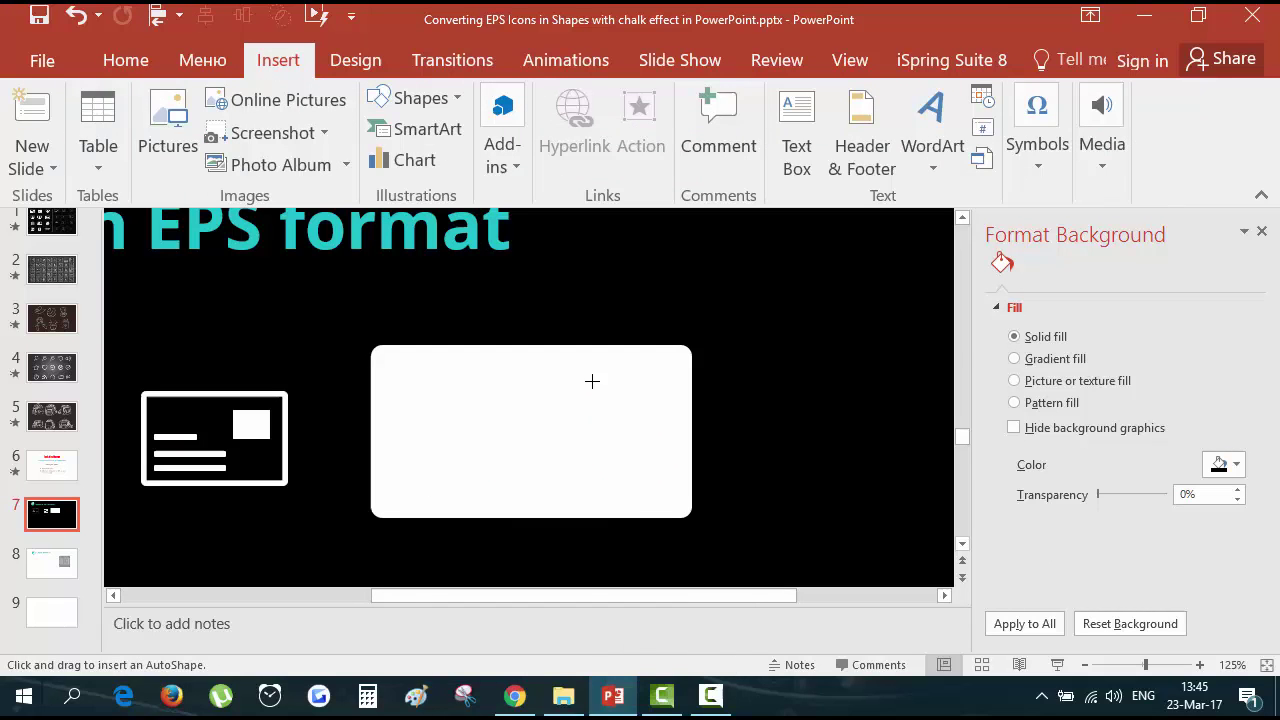
{"action": "mouse_move", "coordinate": [586, 374]}
{"action": "left_mouse_down"}
{"action": "mouse_move", "coordinate": [637, 434]}
{"action": "mouse_move", "coordinate": [662, 432]}
{"action": "left_mouse_up"}
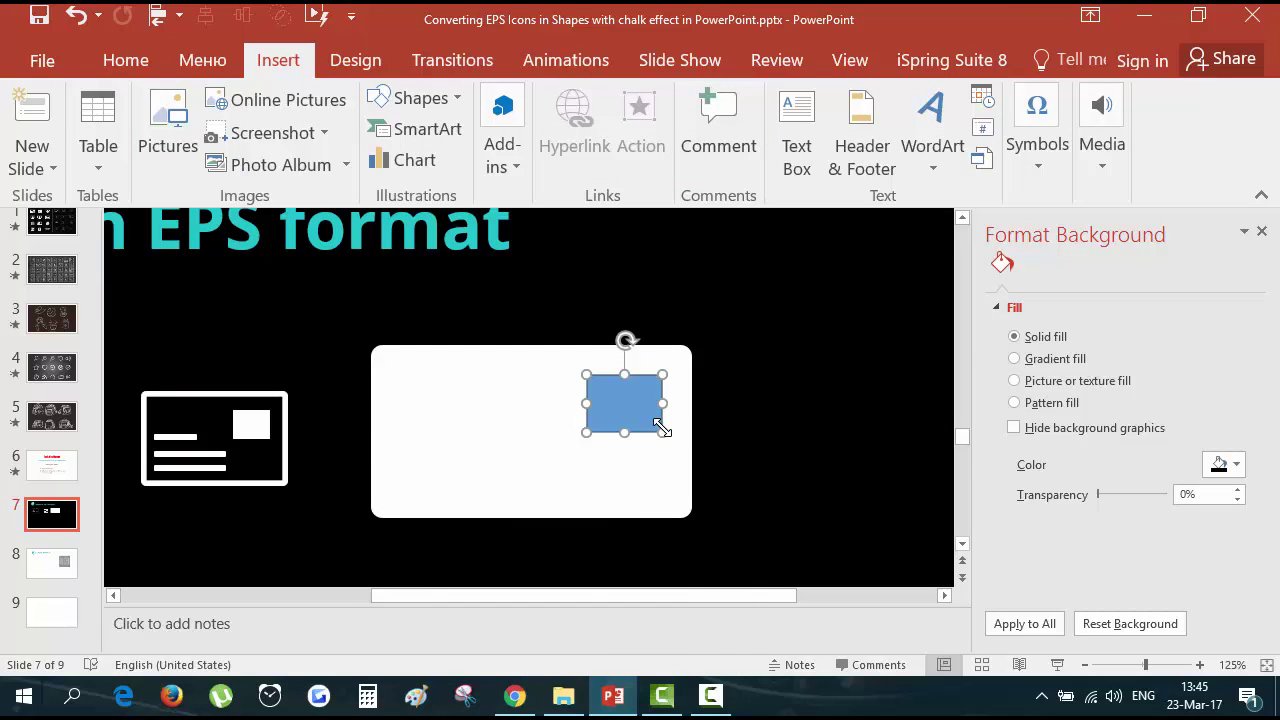
Subtract the small stamp rectangle from the white card shape.
{"action": "left_click", "coordinate": [500, 406]}
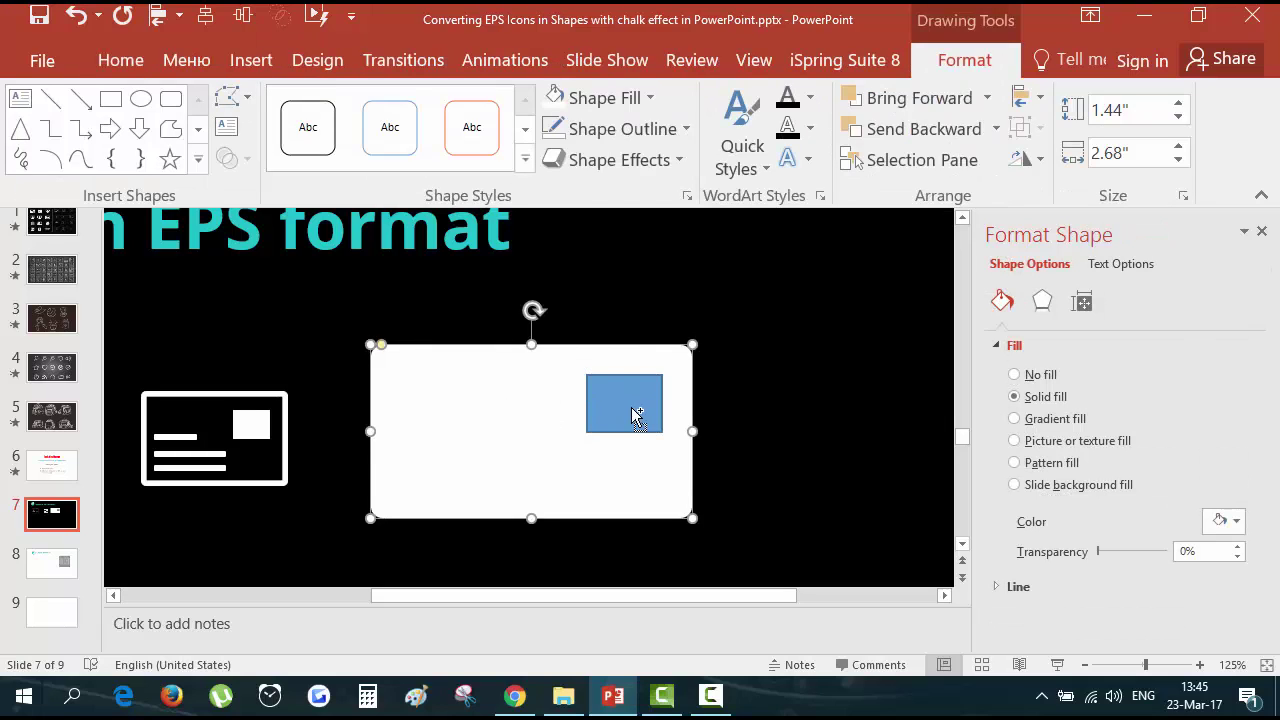
{"action": "left_click", "coordinate": [637, 414]}
{"action": "left_click", "coordinate": [434, 423]}
{"action": "left_click", "coordinate": [625, 410], "text": "shift"}
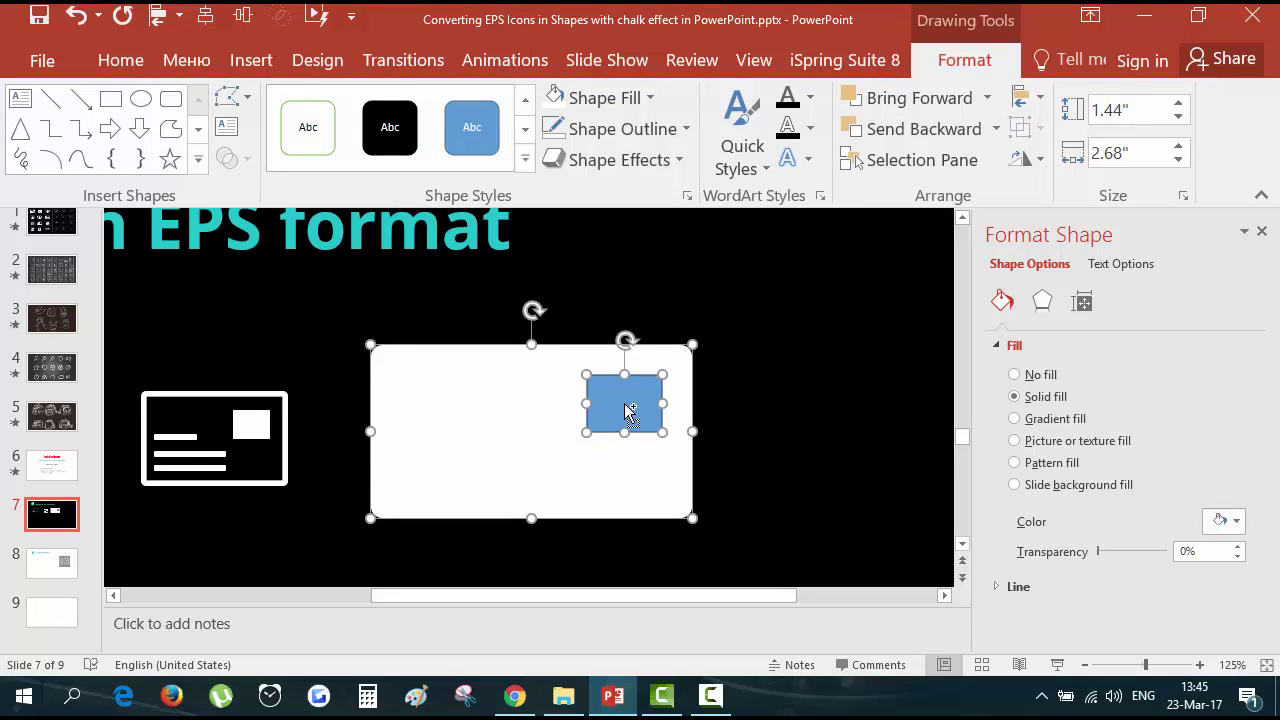
{"action": "left_click", "coordinate": [243, 162]}
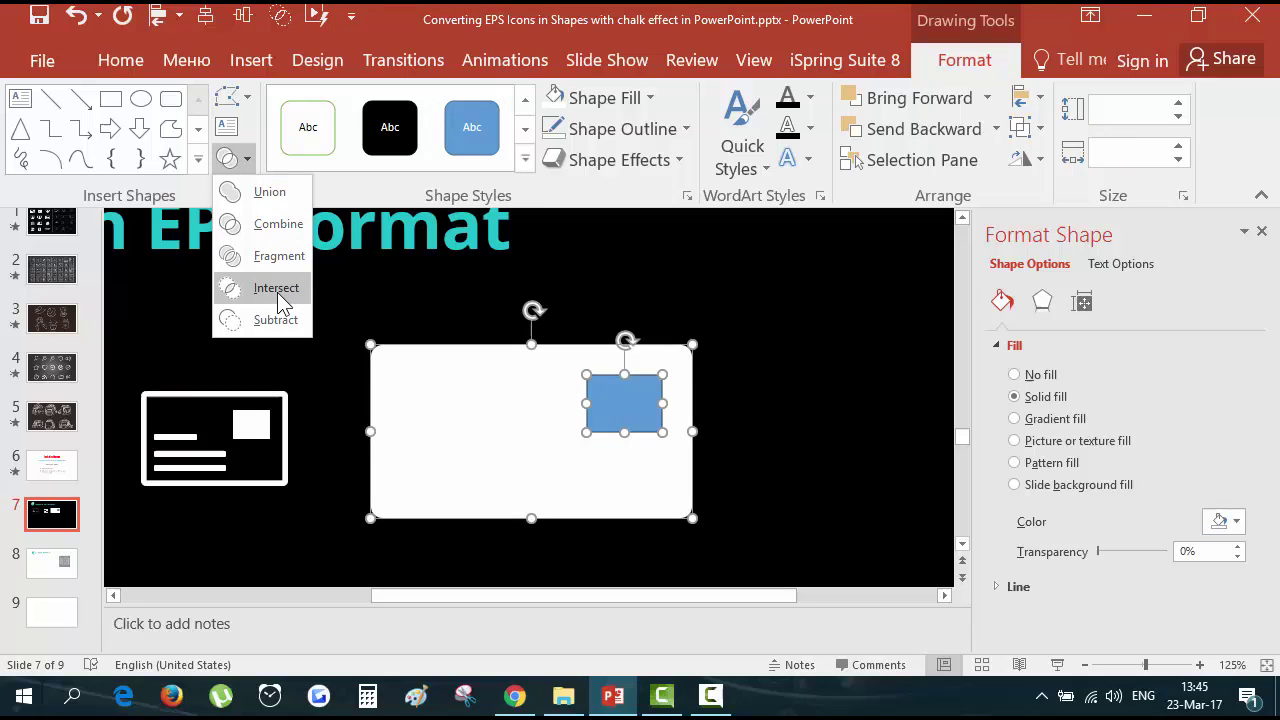
{"action": "left_click", "coordinate": [276, 320]}
{"action": "left_click", "coordinate": [727, 312]}
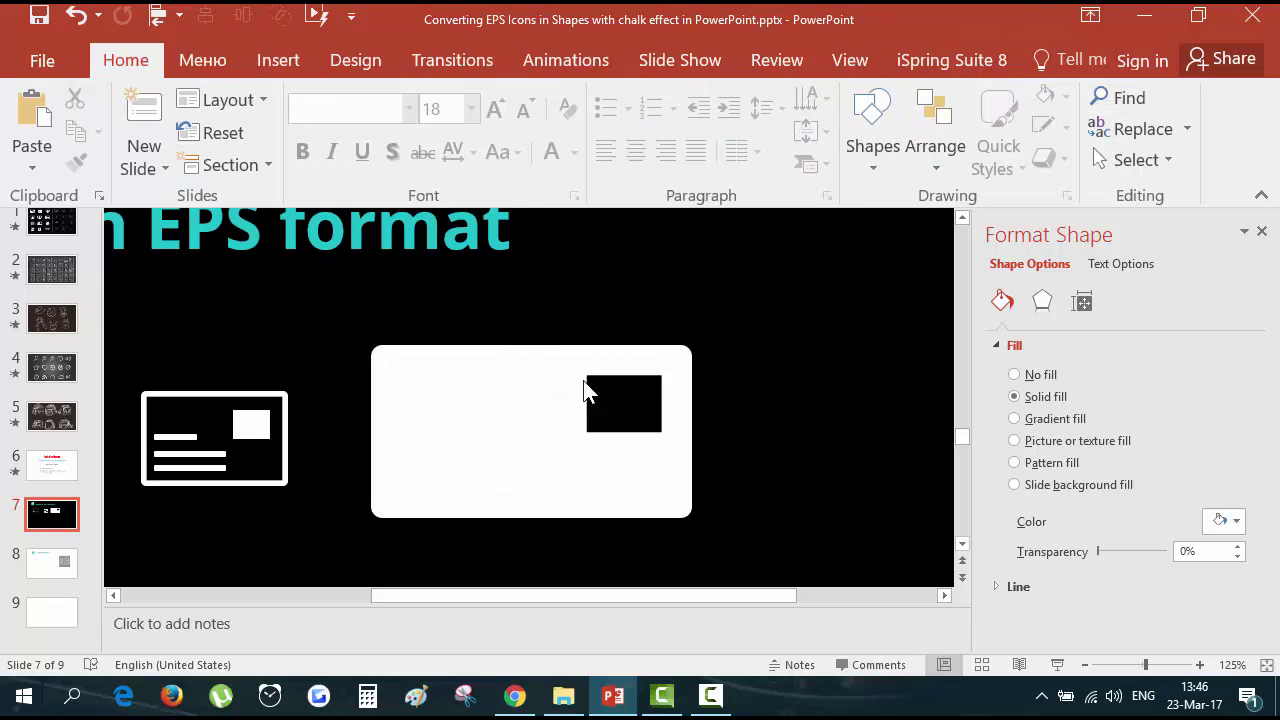
Draw a thin rounded bar about 0.65" wide and 0.09" high in the lower-left part of the card.
{"action": "left_click", "coordinate": [280, 59]}
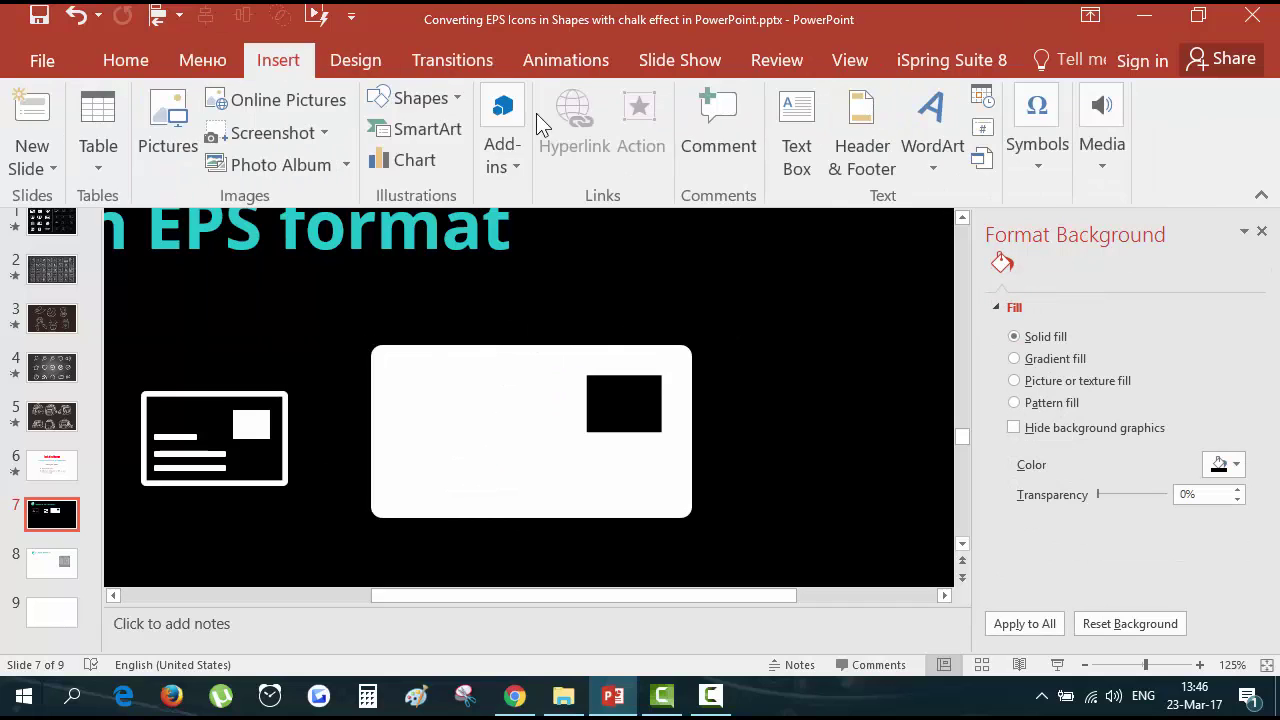
{"action": "left_click", "coordinate": [440, 100]}
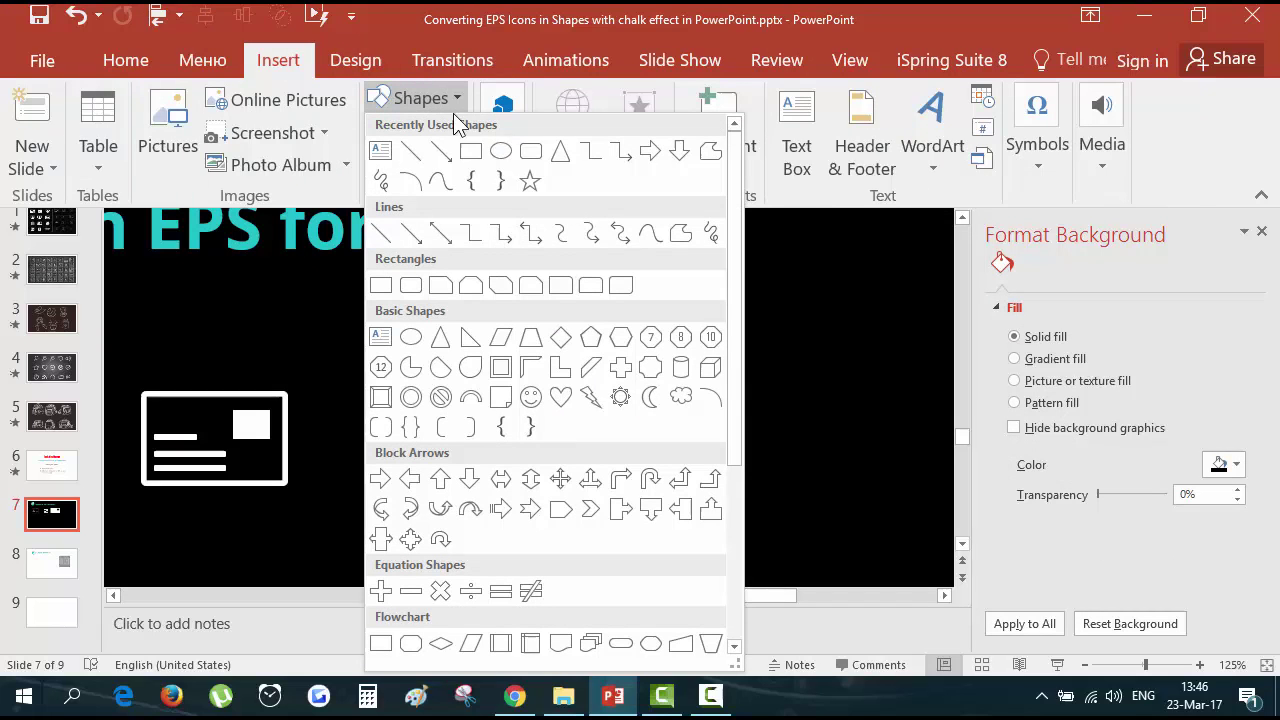
{"action": "left_click", "coordinate": [522, 158]}
{"action": "mouse_move", "coordinate": [404, 417]}
{"action": "left_mouse_down"}
{"action": "mouse_move", "coordinate": [508, 427]}
{"action": "mouse_move", "coordinate": [481, 428]}
{"action": "left_mouse_up"}
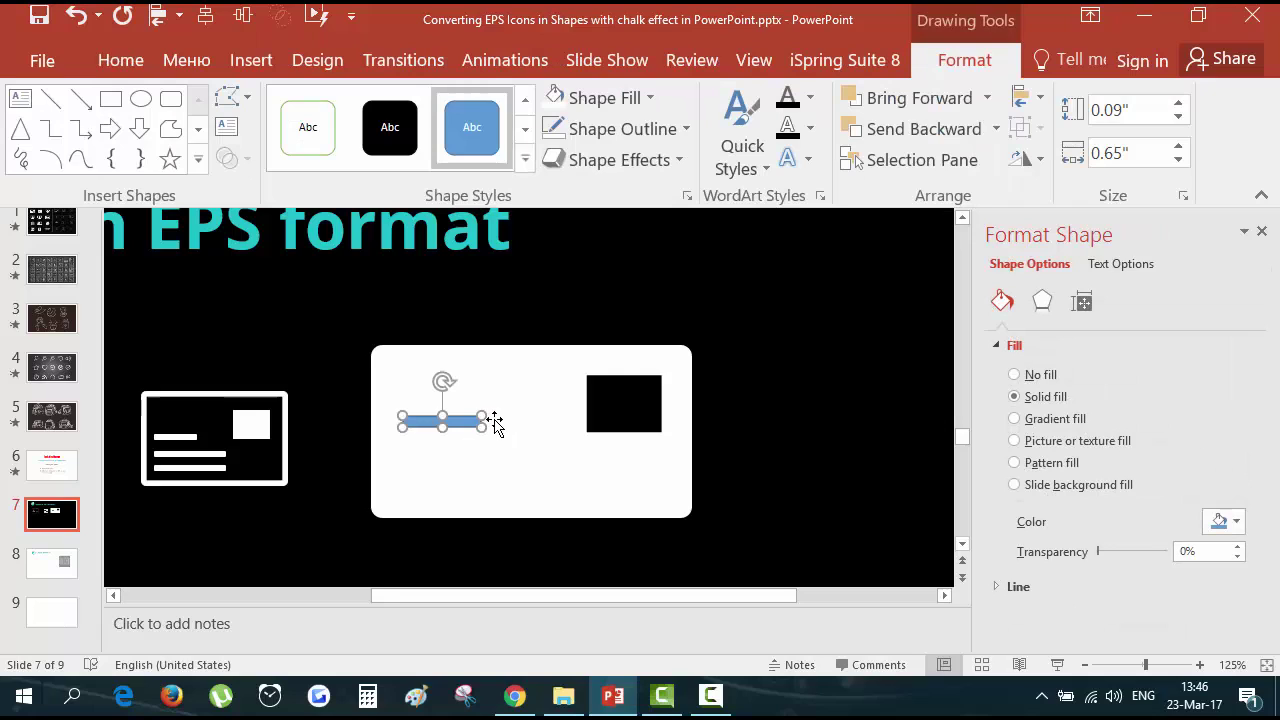
Copy the bar below itself, widen the copy to about 1.23", and duplicate that longer bar as a third line underneath.
{"action": "left_click_drag", "start_coordinate": [483, 428], "coordinate": [483, 451], "text": "ctrl"}
{"action": "scroll", "coordinate": [483, 451], "scroll_direction": "up", "scroll_amount": 5}
{"action": "left_click_drag", "start_coordinate": [409, 430], "coordinate": [571, 430]}
{"action": "key", "text": "ctrl+d"}
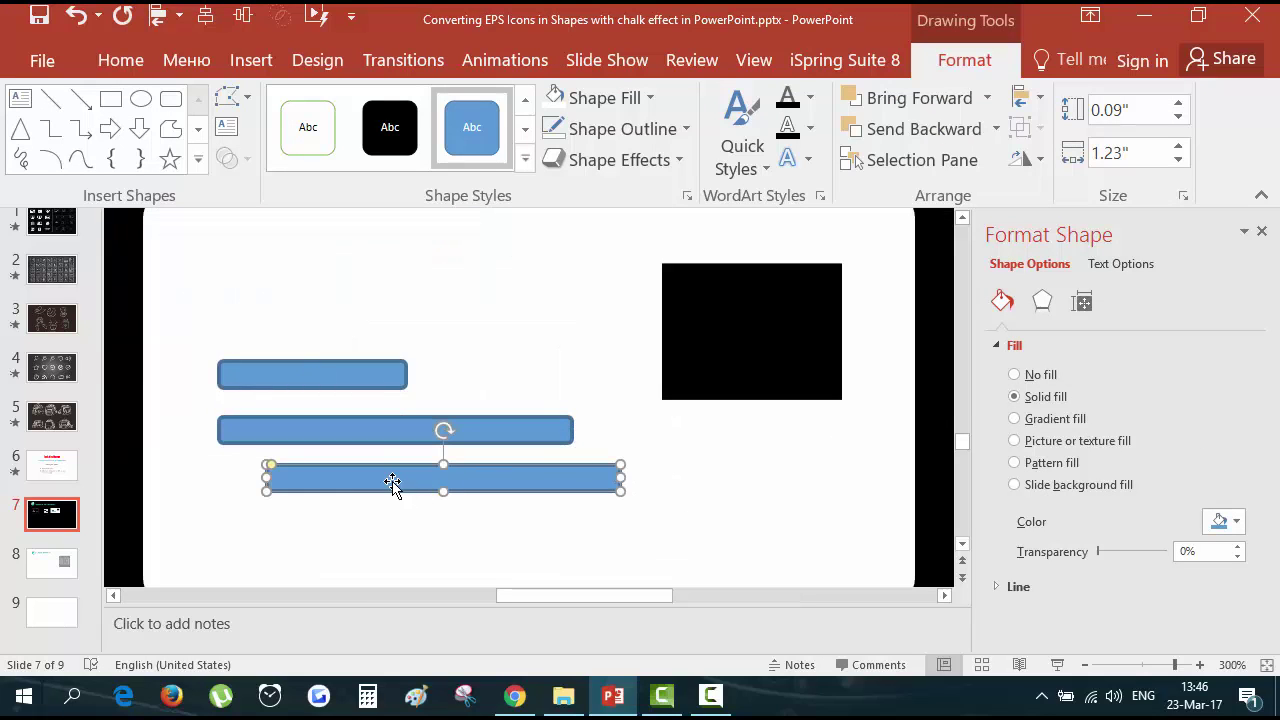
{"action": "left_click_drag", "start_coordinate": [392, 483], "coordinate": [337, 497]}
Align the three bars on the card to the left and distribute them vertically.
{"action": "scroll", "coordinate": [337, 497], "scroll_direction": "down", "scroll_amount": 5}
{"action": "left_click_drag", "start_coordinate": [474, 362], "coordinate": [458, 340]}
{"action": "left_click", "coordinate": [471, 367], "text": "shift"}
{"action": "left_click", "coordinate": [474, 392], "text": "shift"}
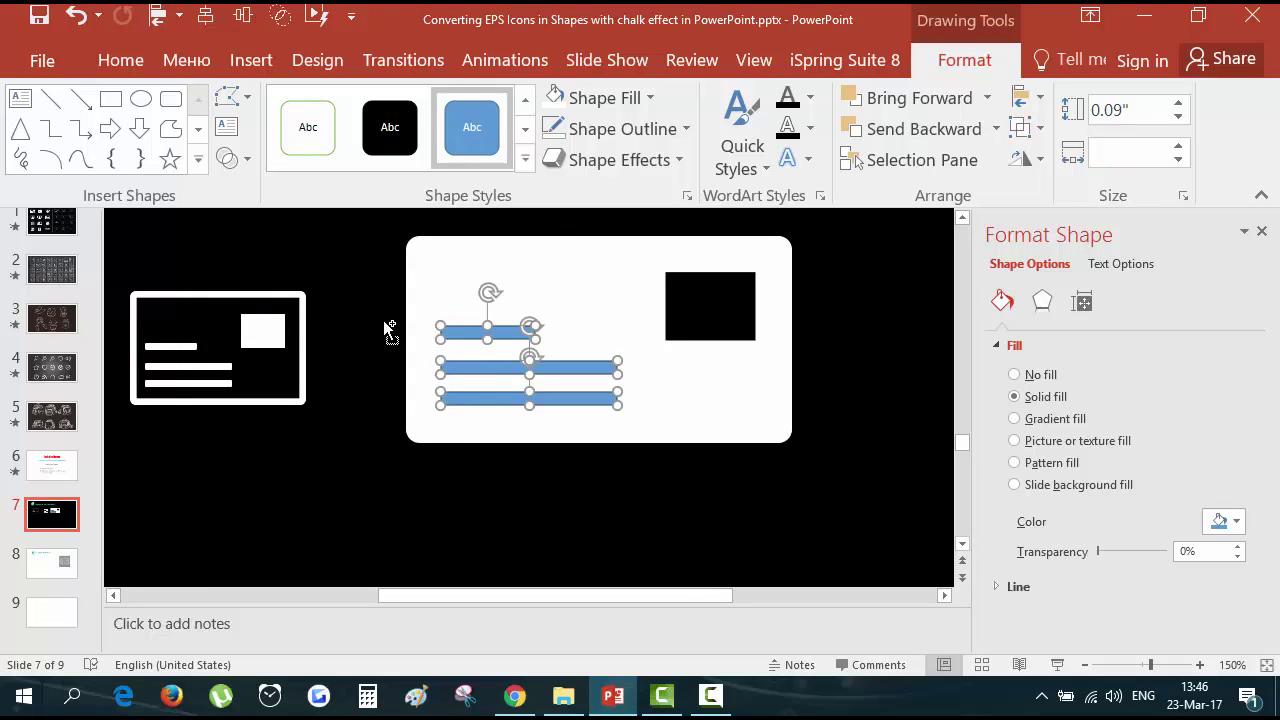
{"action": "left_click", "coordinate": [160, 16]}
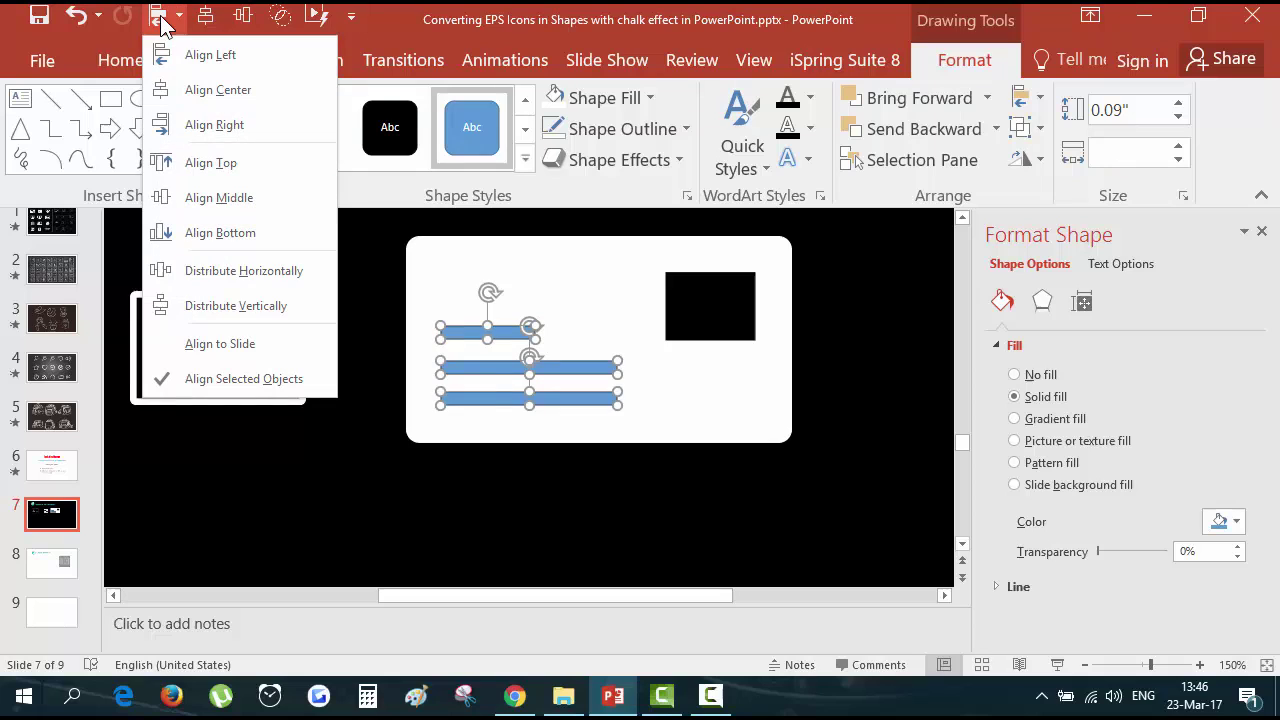
{"action": "left_click", "coordinate": [200, 54]}
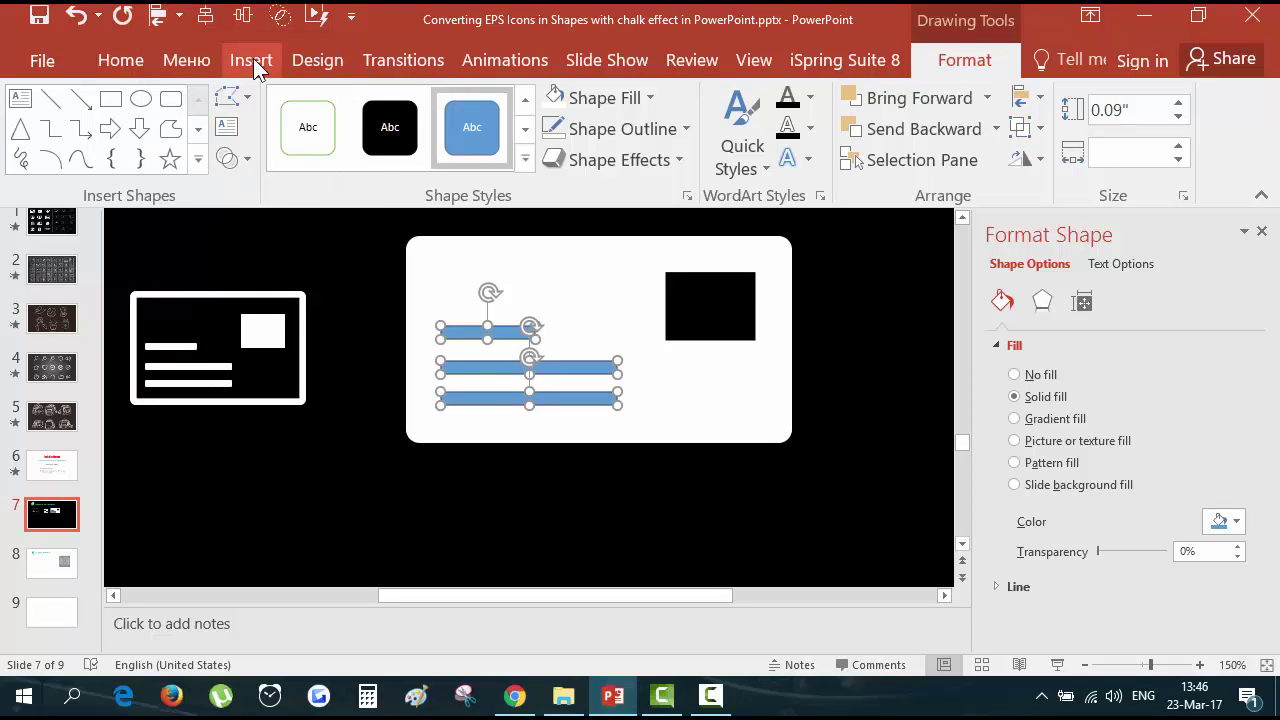
{"action": "left_click", "coordinate": [160, 16]}
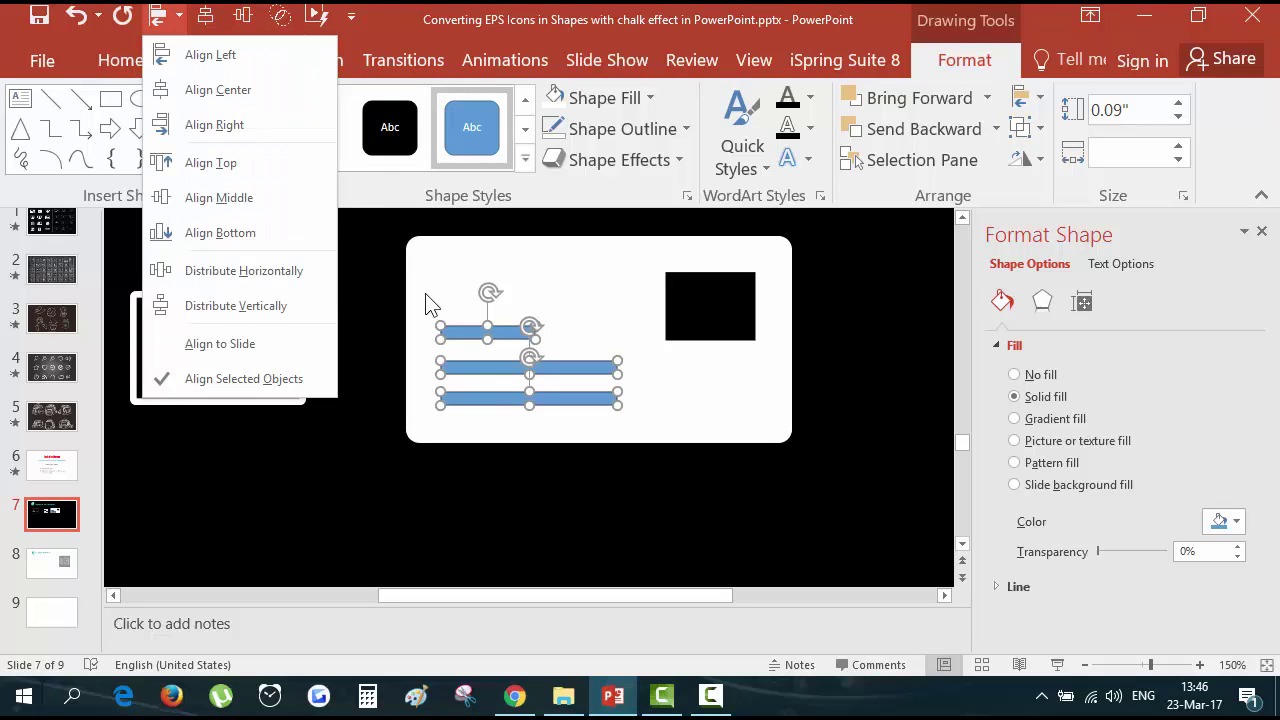
{"action": "left_click", "coordinate": [285, 304]}
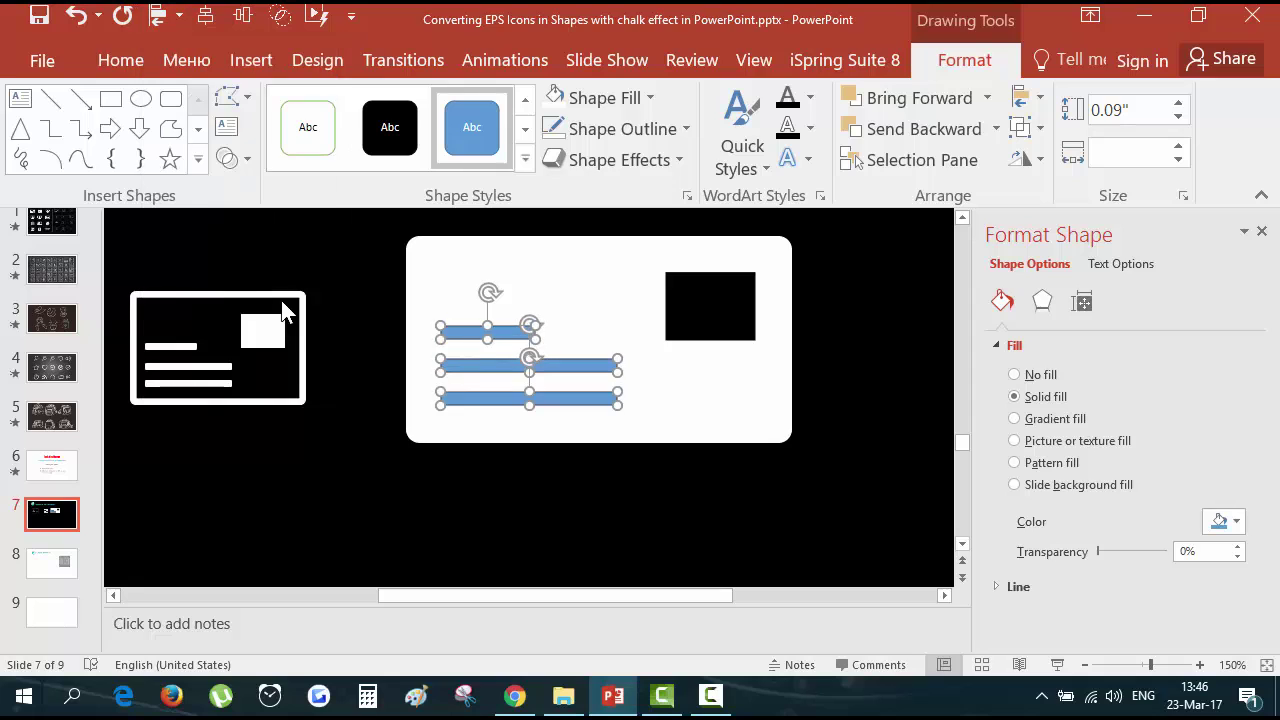
Subtract the three bars from the white card shape.
{"action": "left_click", "coordinate": [672, 392]}
{"action": "left_click", "coordinate": [519, 338], "text": "shift"}
{"action": "left_click", "coordinate": [530, 366], "text": "shift"}
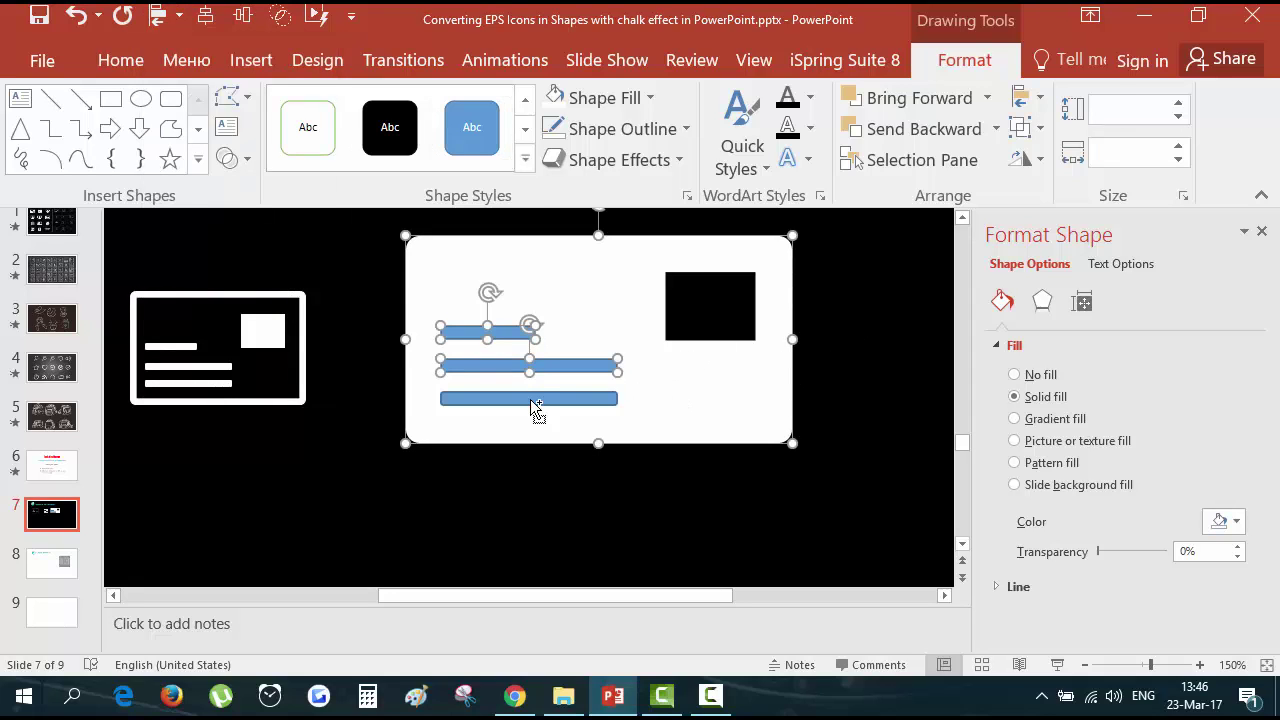
{"action": "left_click", "coordinate": [530, 398], "text": "shift"}
{"action": "left_click", "coordinate": [240, 160]}
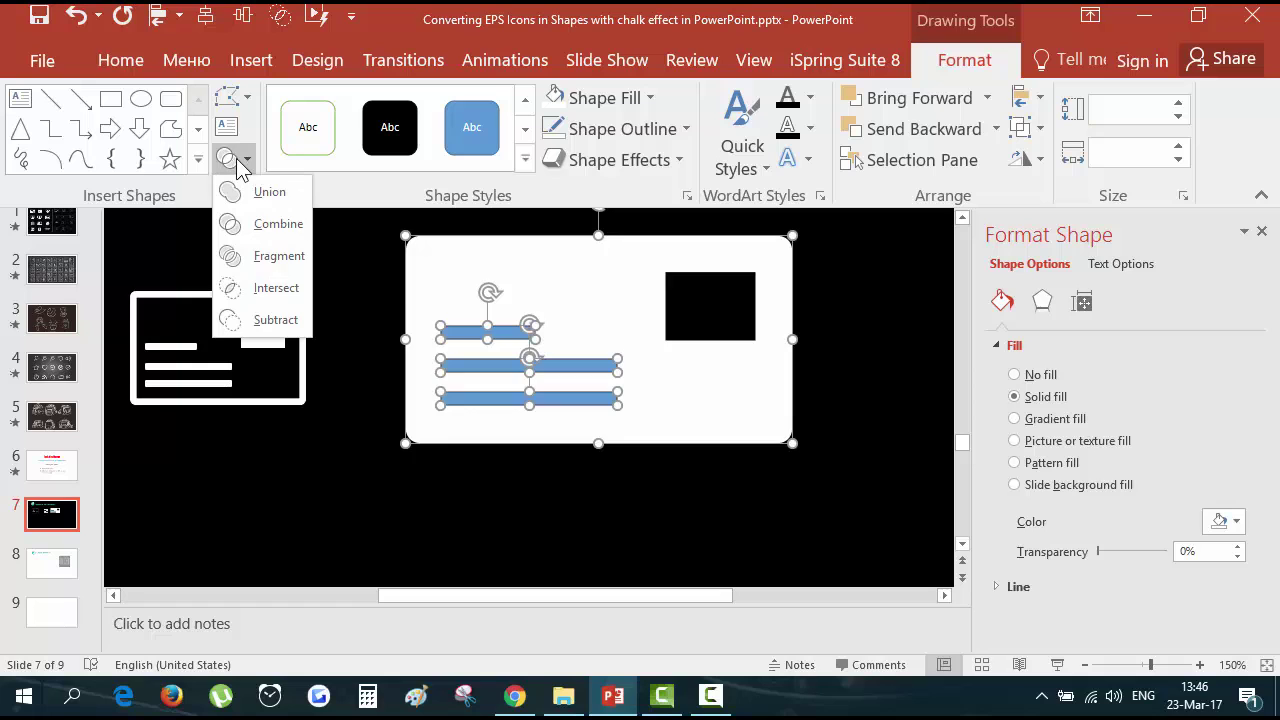
{"action": "left_click", "coordinate": [278, 320]}
{"action": "left_click", "coordinate": [860, 334]}
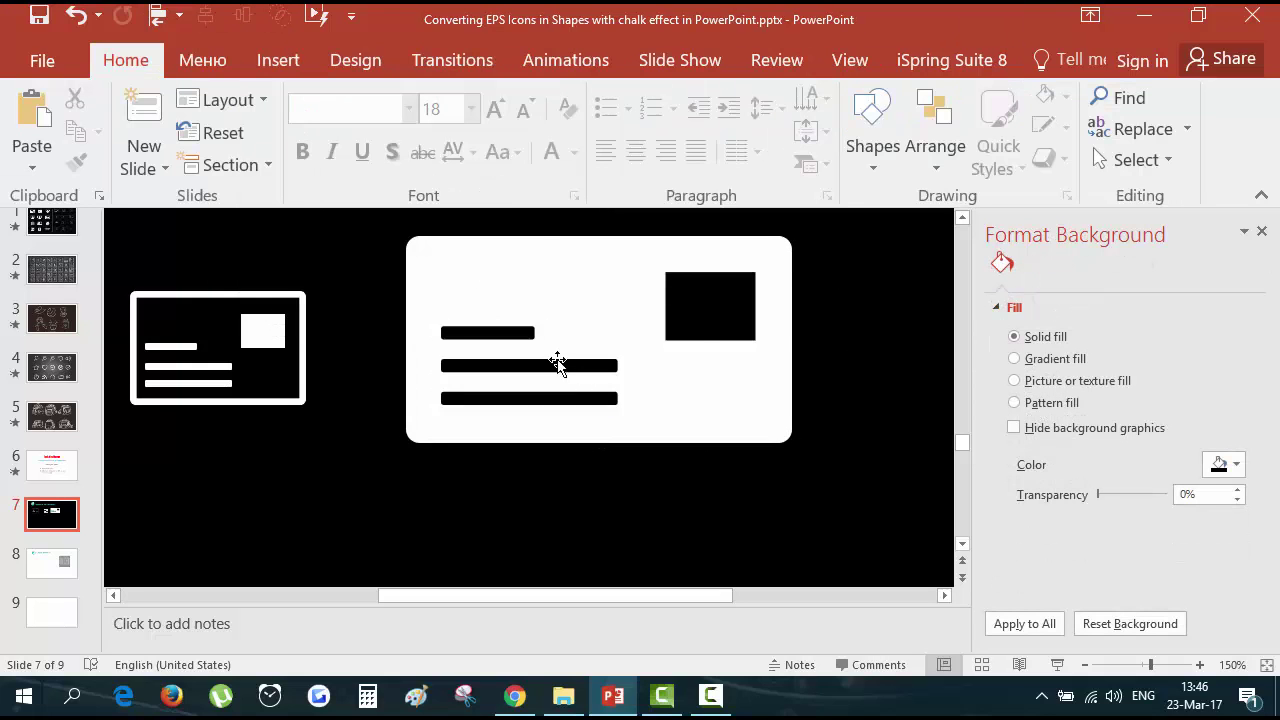
Move the card closer to the white postcard icon and fill it with the copied chalk texture picture.
{"action": "left_click", "coordinate": [574, 366]}
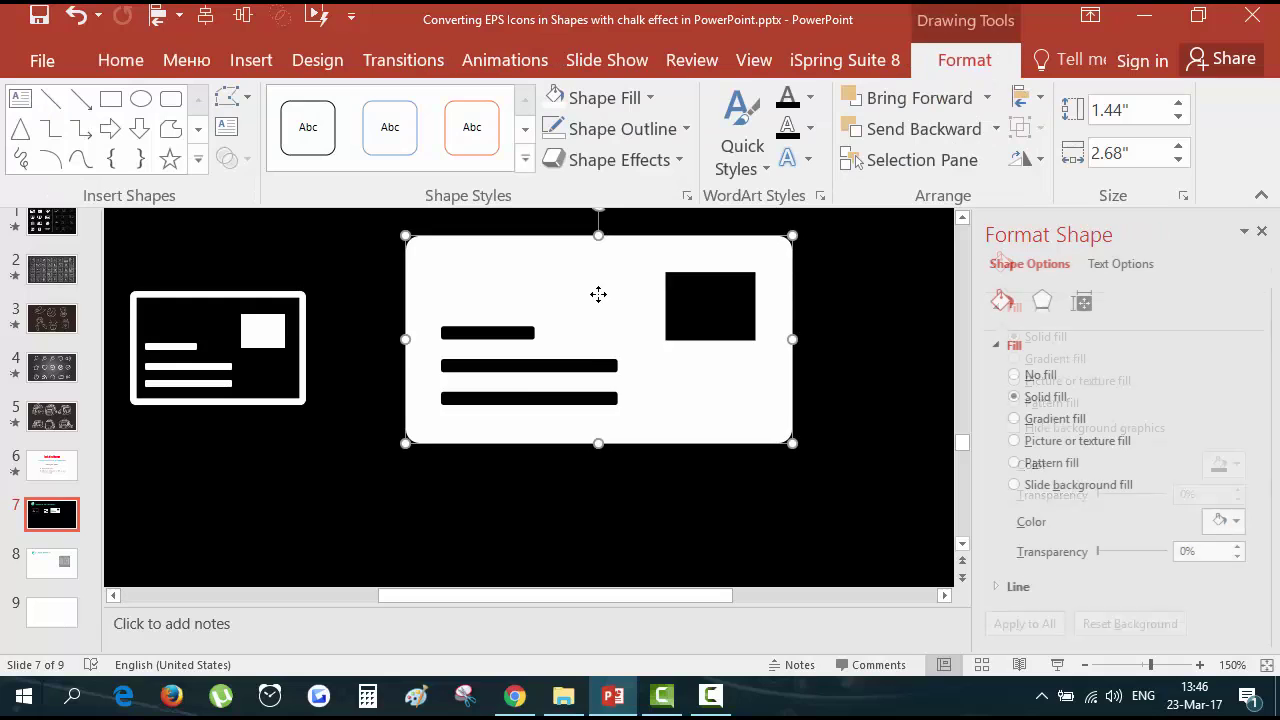
{"action": "left_click_drag", "start_coordinate": [598, 294], "coordinate": [551, 297]}
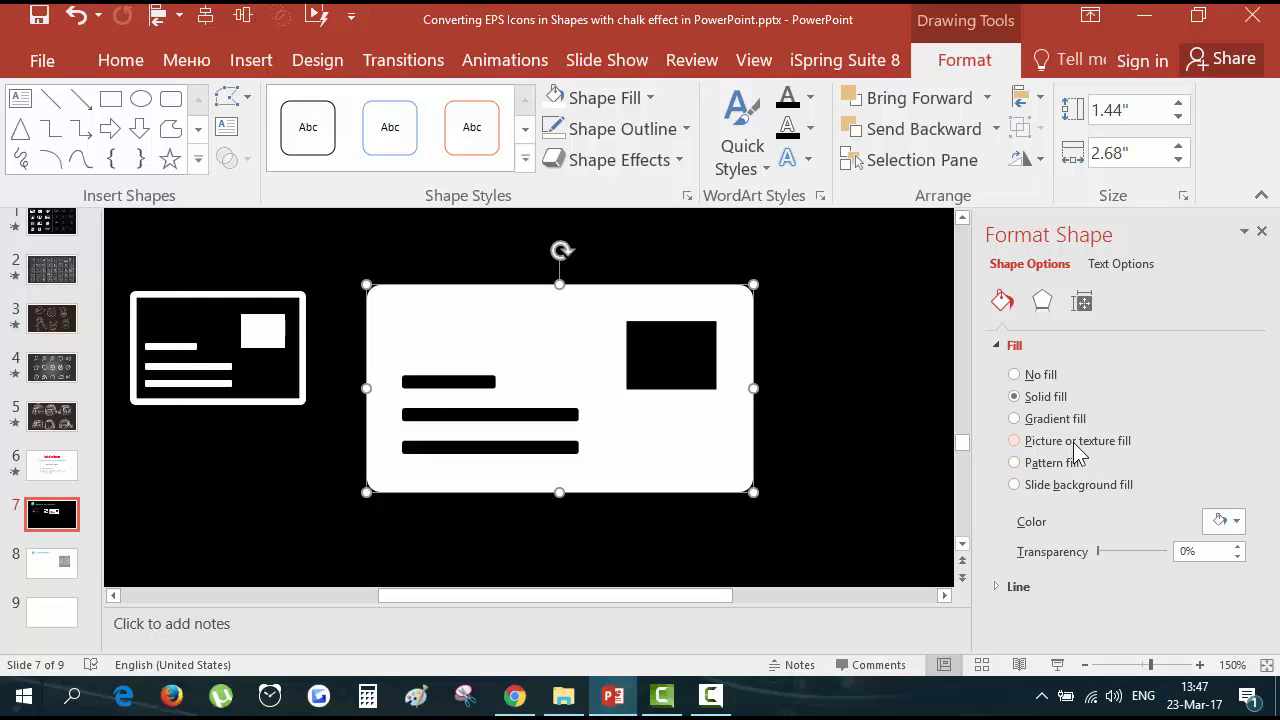
{"action": "left_click", "coordinate": [1137, 551]}
{"action": "left_click", "coordinate": [863, 392]}
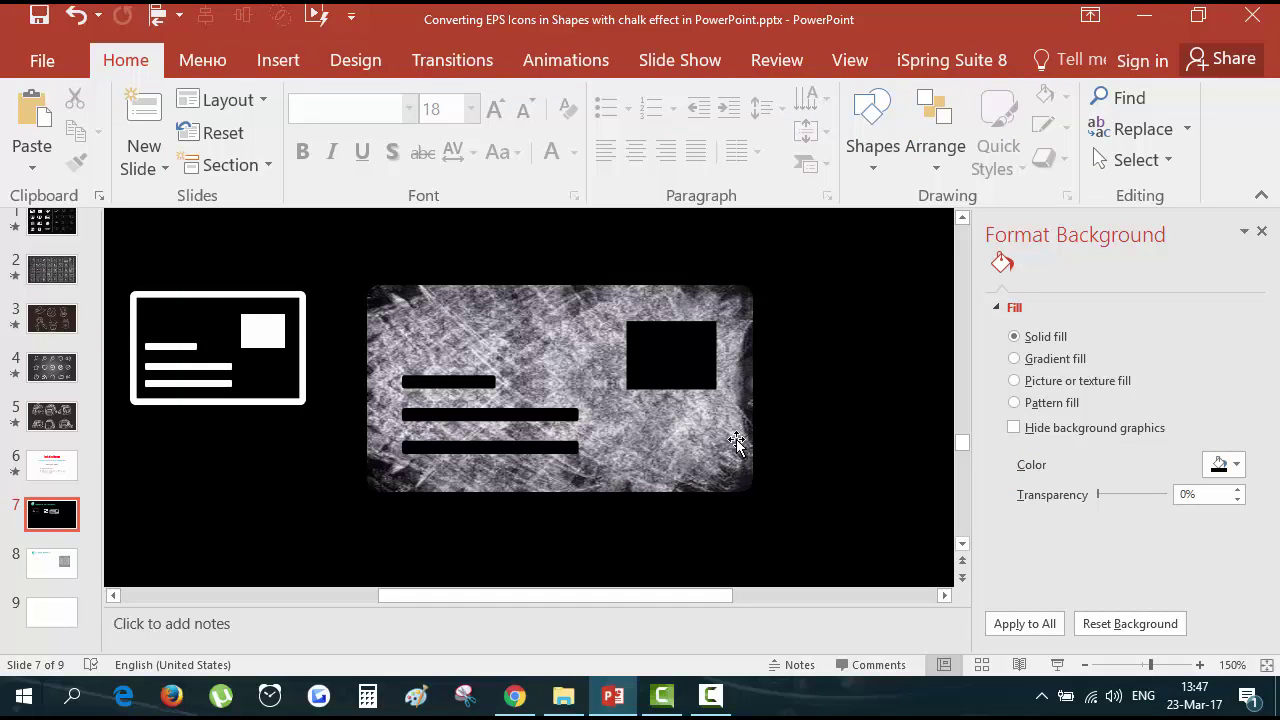
Scale the textured card down slightly and position it just beside the white postcard icon.
{"action": "scroll", "coordinate": [737, 434], "scroll_direction": "down", "scroll_amount": 8}
{"action": "scroll", "coordinate": [737, 434], "scroll_direction": "down", "scroll_amount": 2}
{"action": "left_click", "coordinate": [613, 377]}
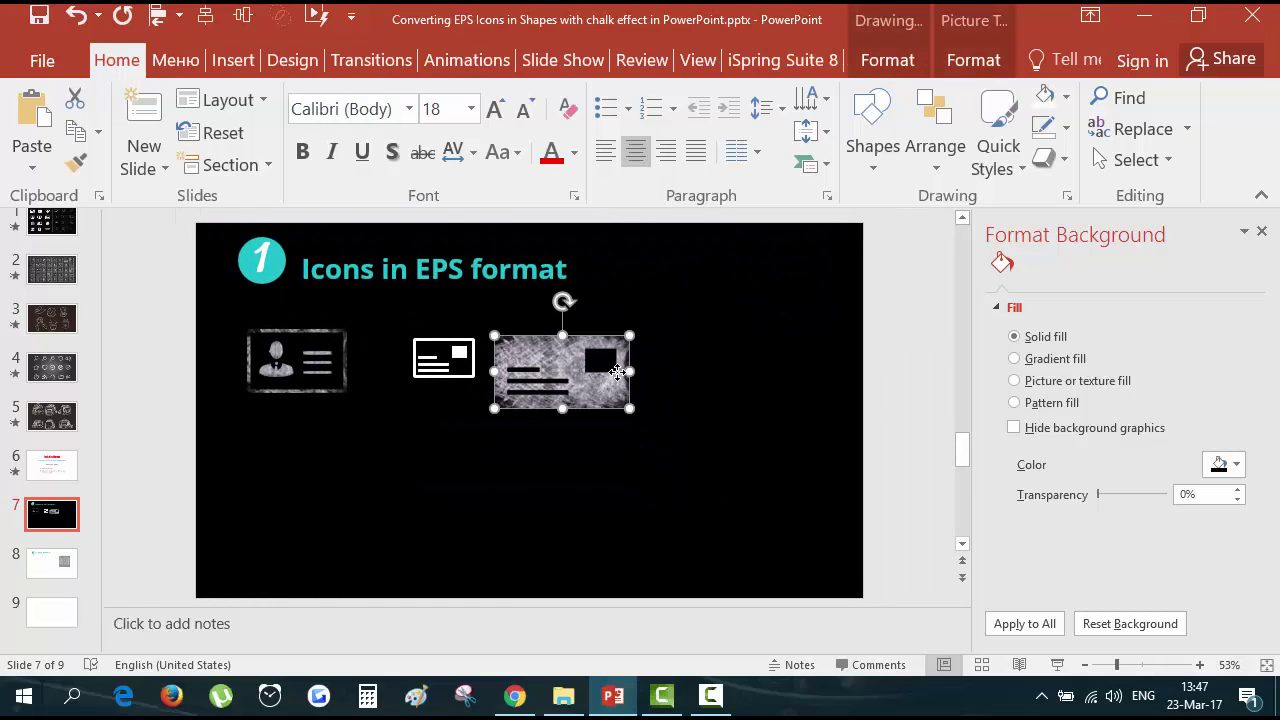
{"action": "left_click_drag", "start_coordinate": [613, 377], "coordinate": [621, 360]}
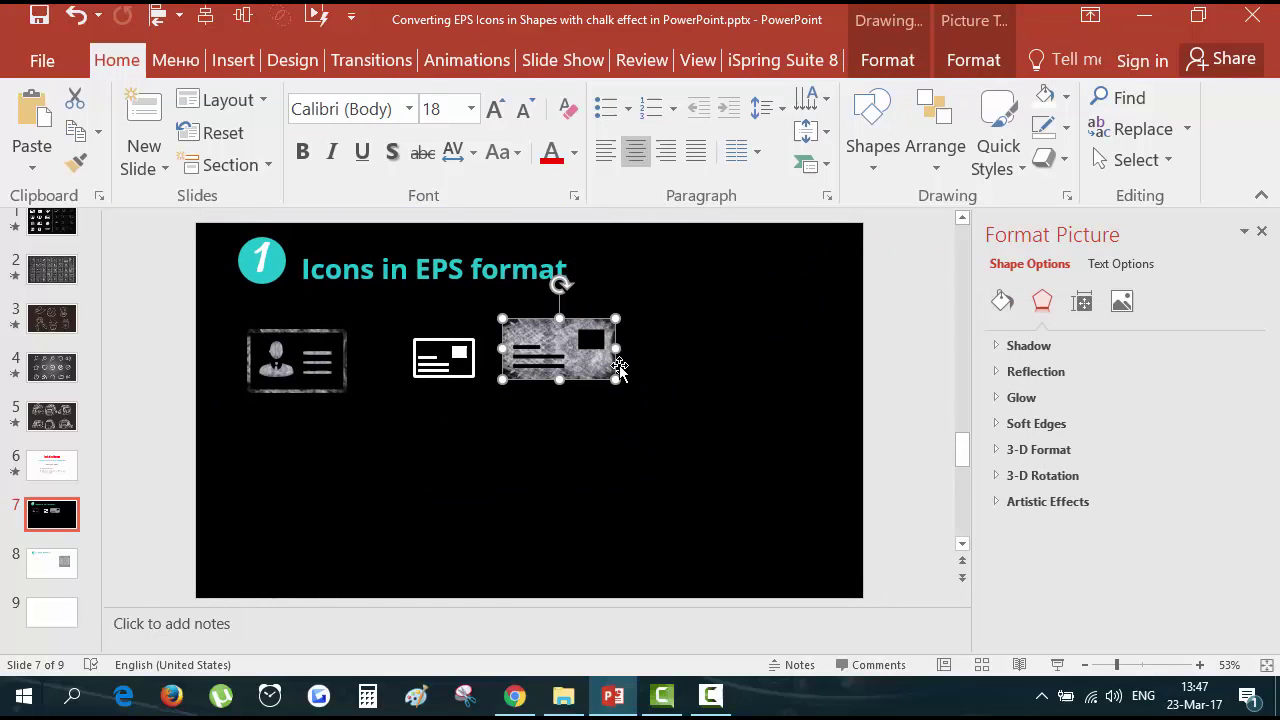
Make the chalk-textured card slightly narrower and move it down level with the white postcard icon.
{"action": "left_click_drag", "start_coordinate": [588, 313], "coordinate": [553, 309]}
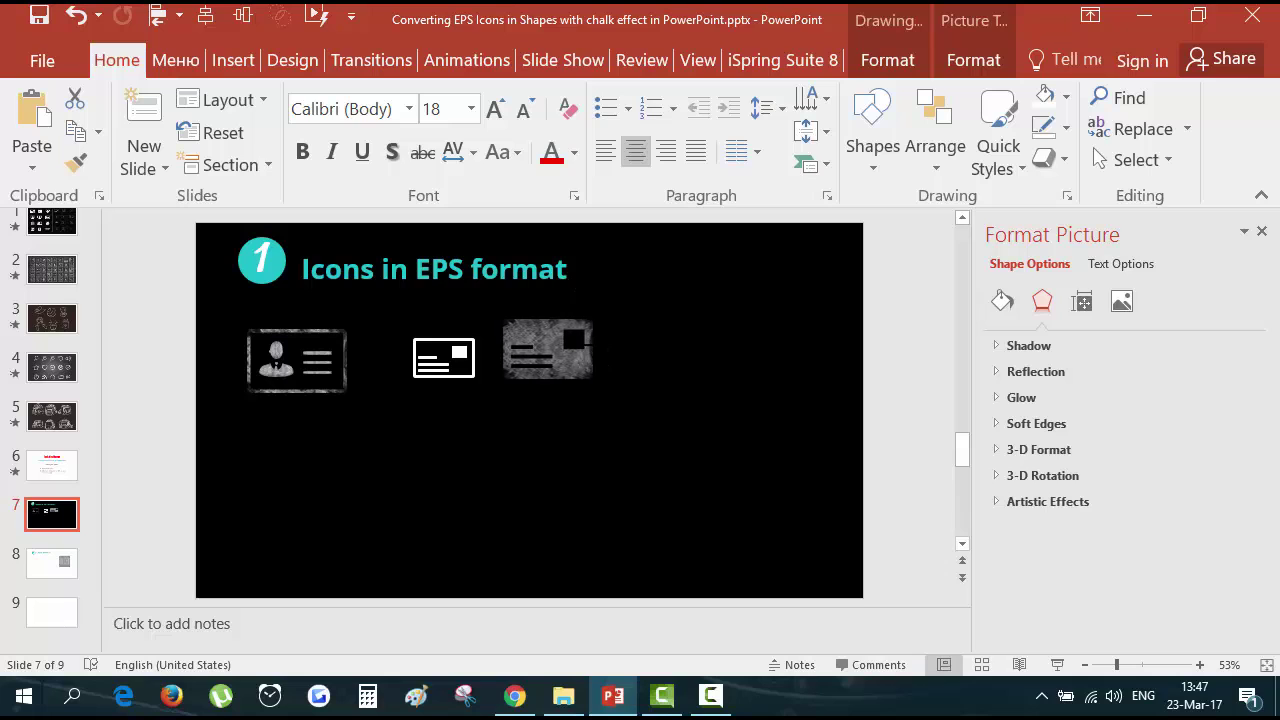
{"action": "left_click", "coordinate": [835, 384]}
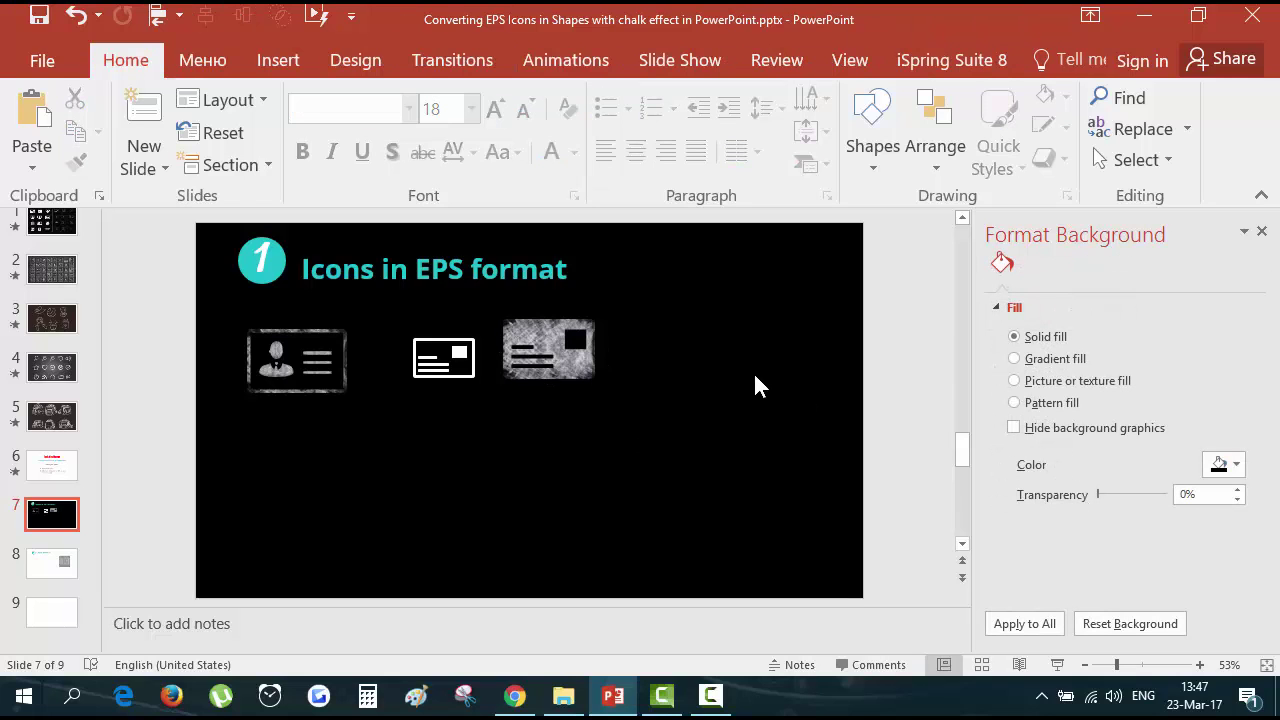
{"action": "scroll", "coordinate": [754, 383], "scroll_direction": "up", "scroll_amount": 2}
{"action": "left_click", "coordinate": [578, 369]}
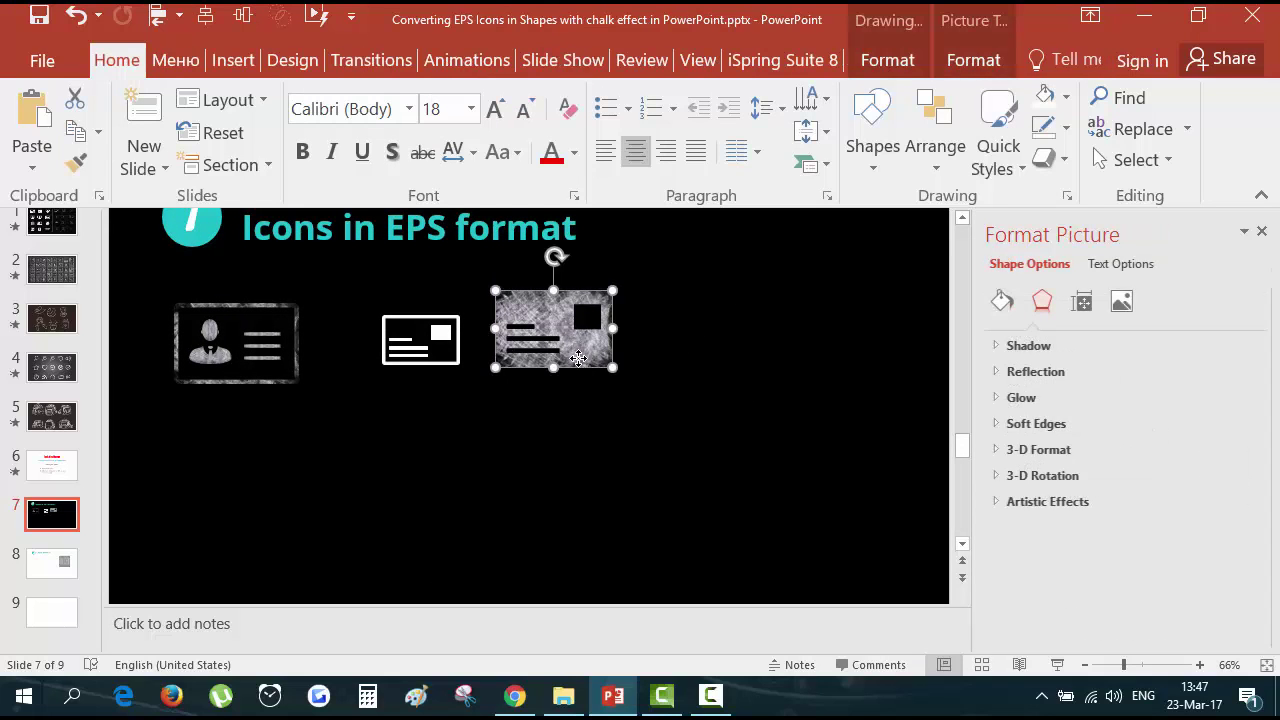
{"action": "left_click_drag", "start_coordinate": [578, 369], "coordinate": [573, 367]}
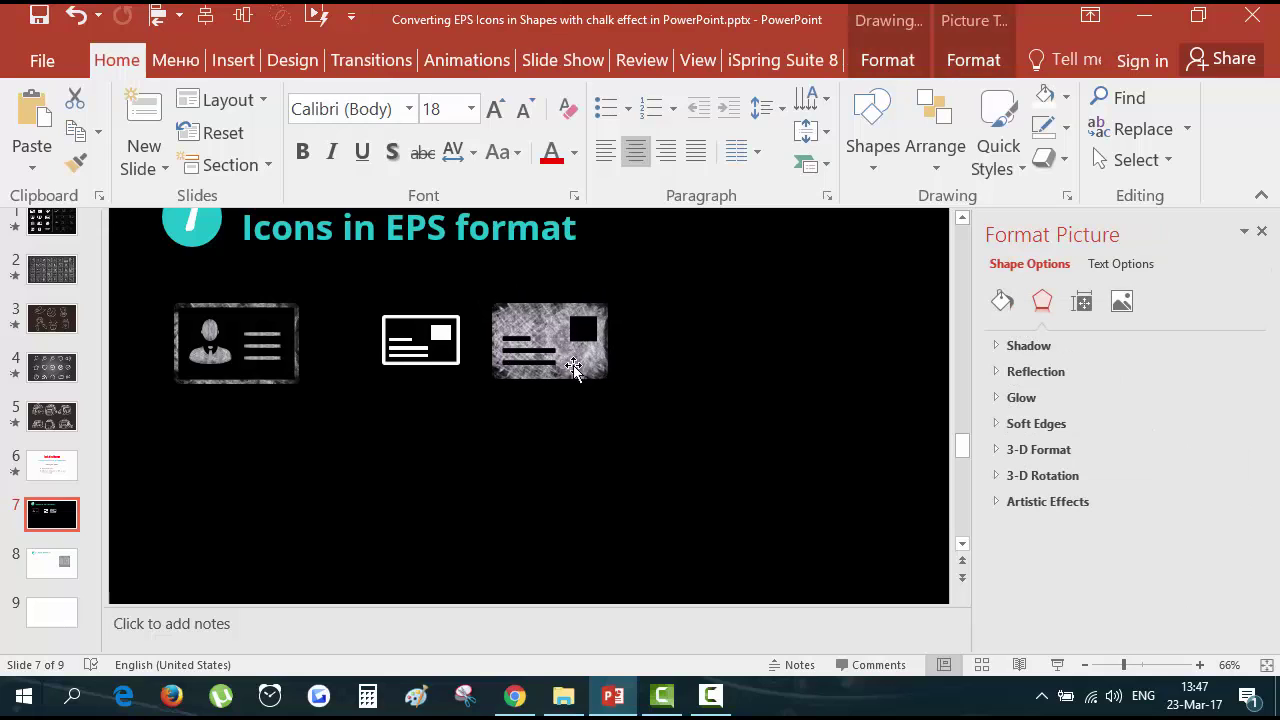
{"action": "left_click", "coordinate": [517, 434]}
Set the background of the empty slide 9 to solid black.
{"action": "scroll", "coordinate": [593, 388], "scroll_direction": "down", "scroll_amount": 2}
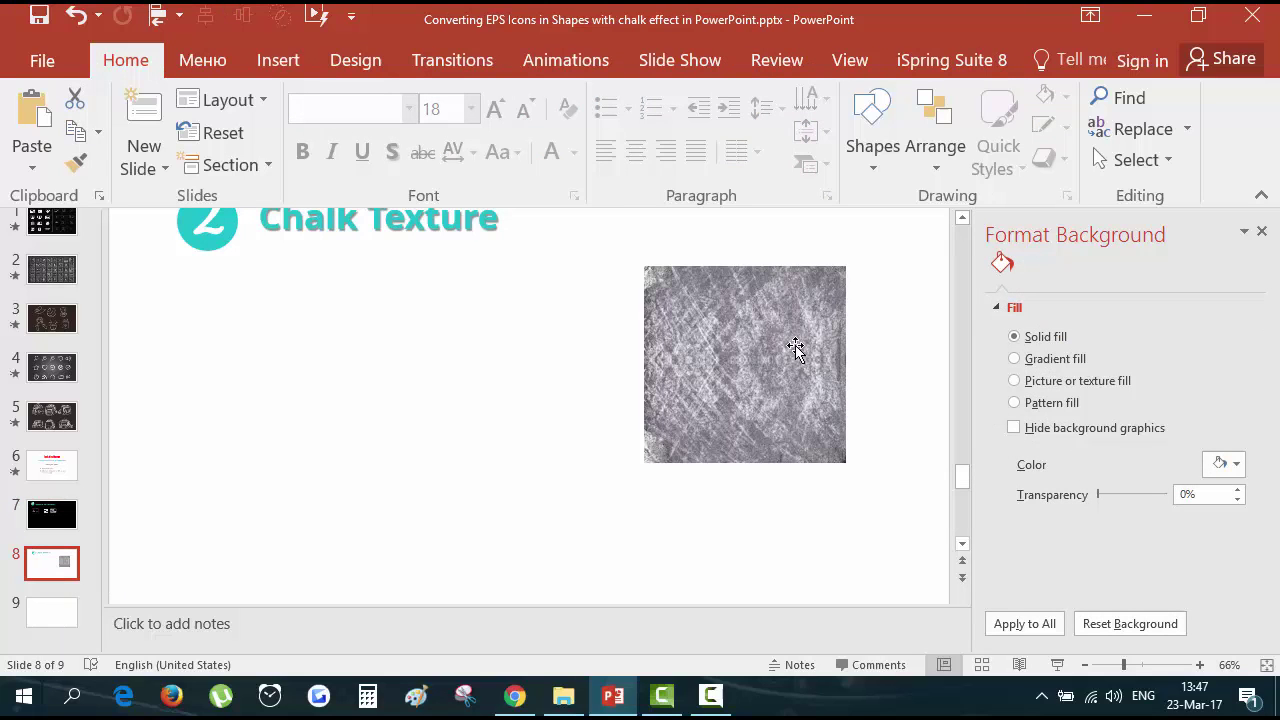
{"action": "scroll", "coordinate": [722, 347], "scroll_direction": "down", "scroll_amount": 2}
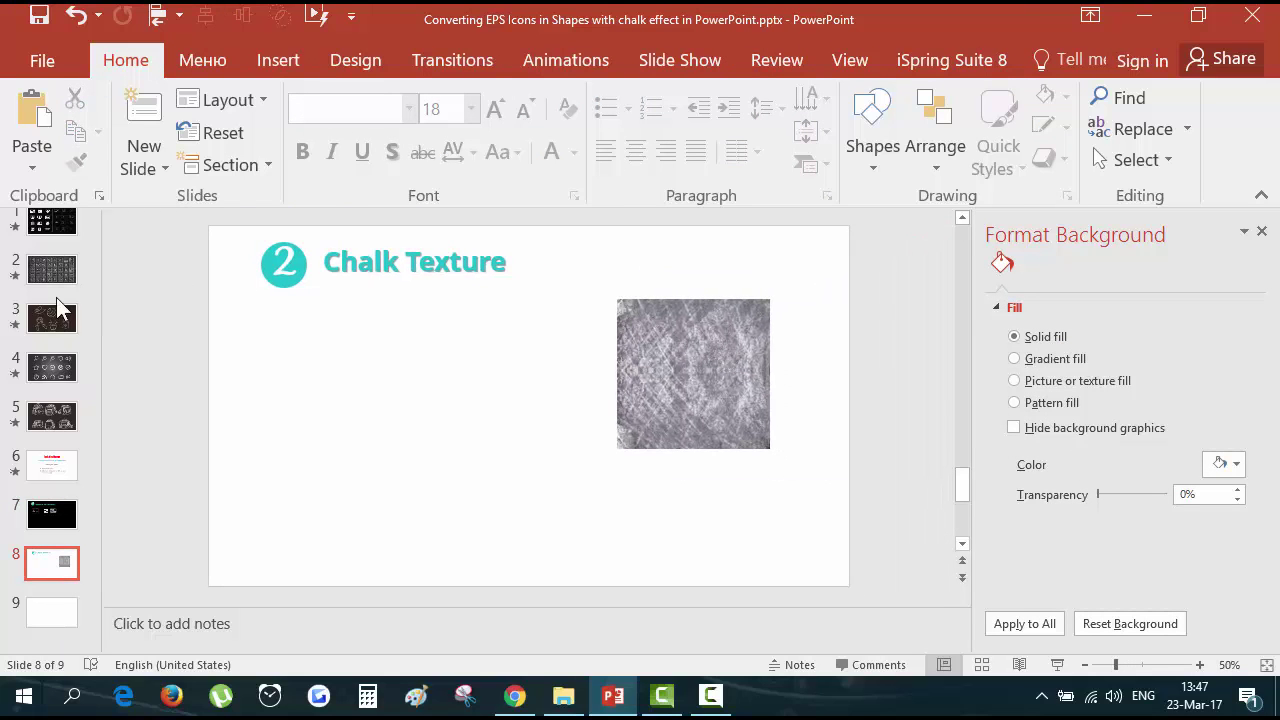
{"action": "left_click", "coordinate": [50, 220]}
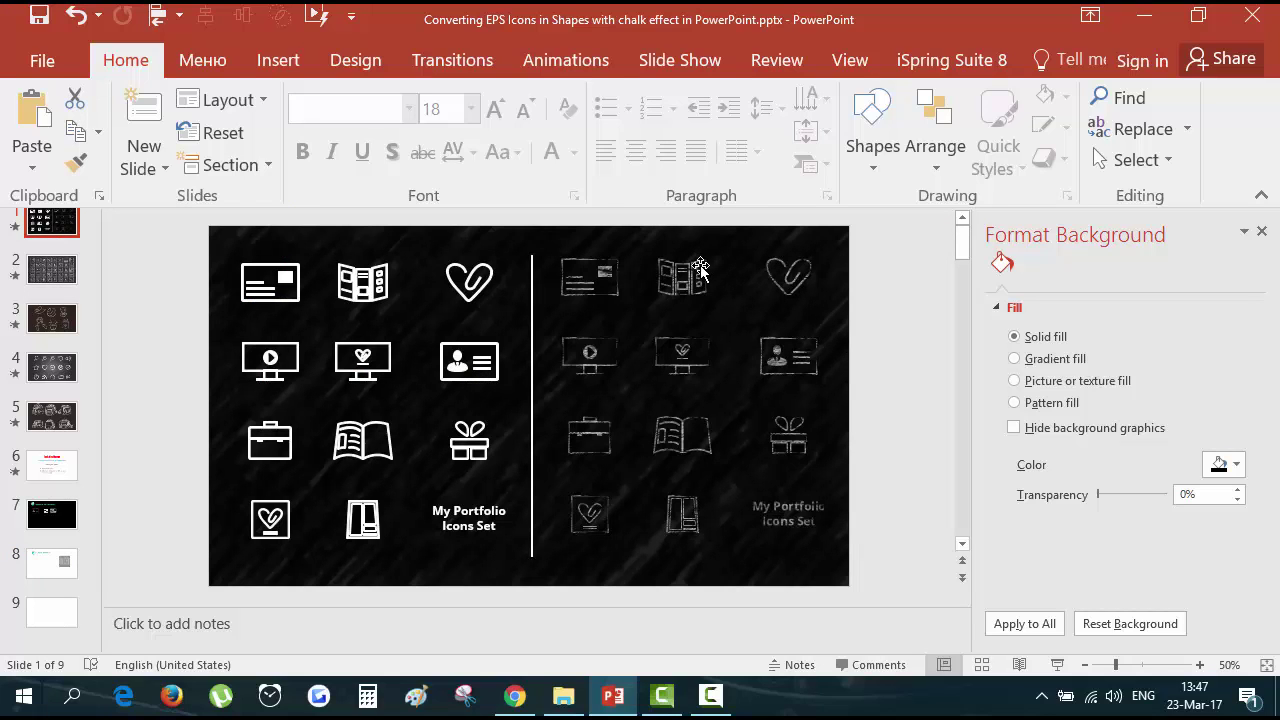
{"action": "left_click", "coordinate": [52, 562]}
{"action": "left_click", "coordinate": [51, 611]}
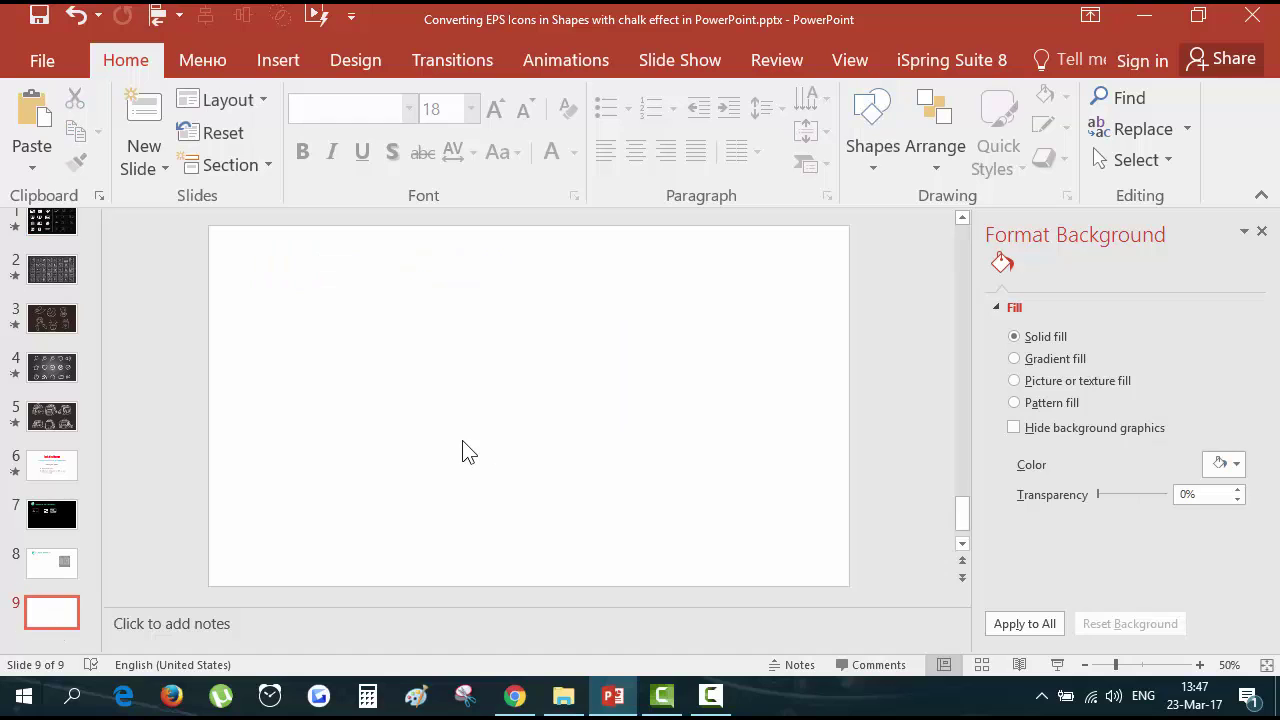
{"action": "left_click", "coordinate": [1228, 464]}
{"action": "left_click", "coordinate": [1138, 250]}
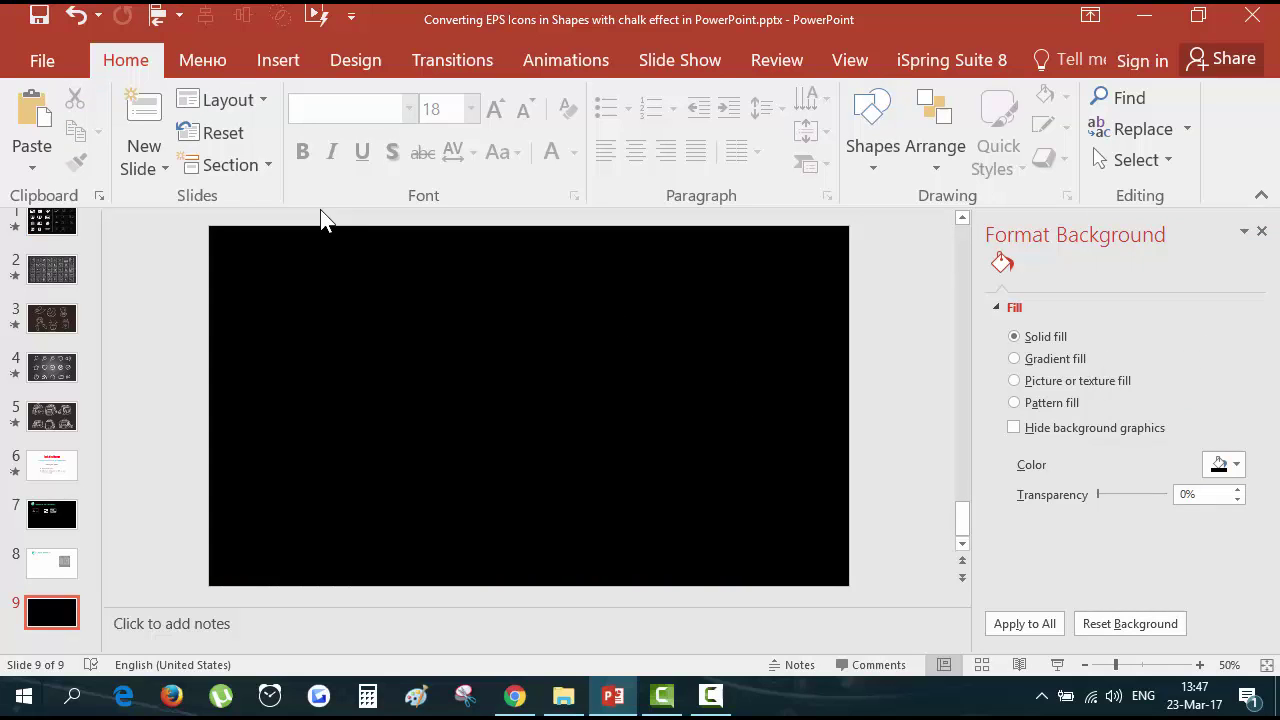
Draw one continuous freehand zigzag scribble about 12.29" wide and 5.88" high across the black slide.
{"action": "left_click", "coordinate": [280, 60]}
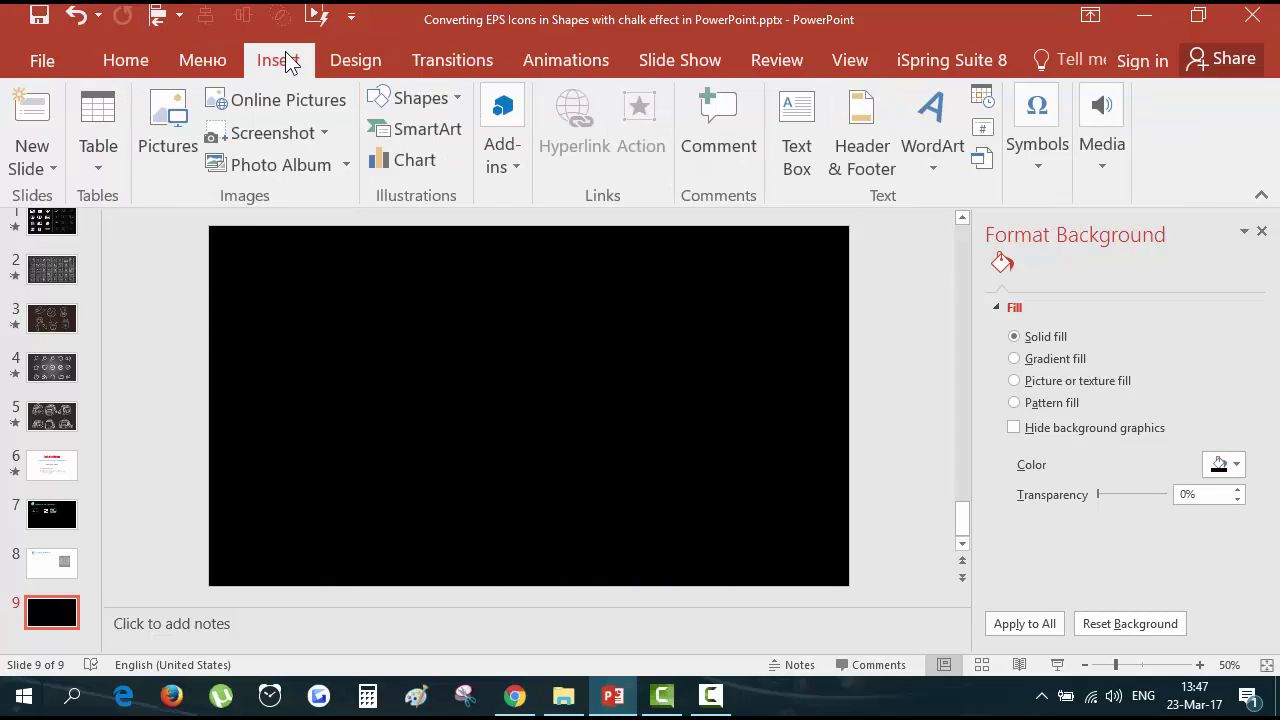
{"action": "left_click", "coordinate": [418, 100]}
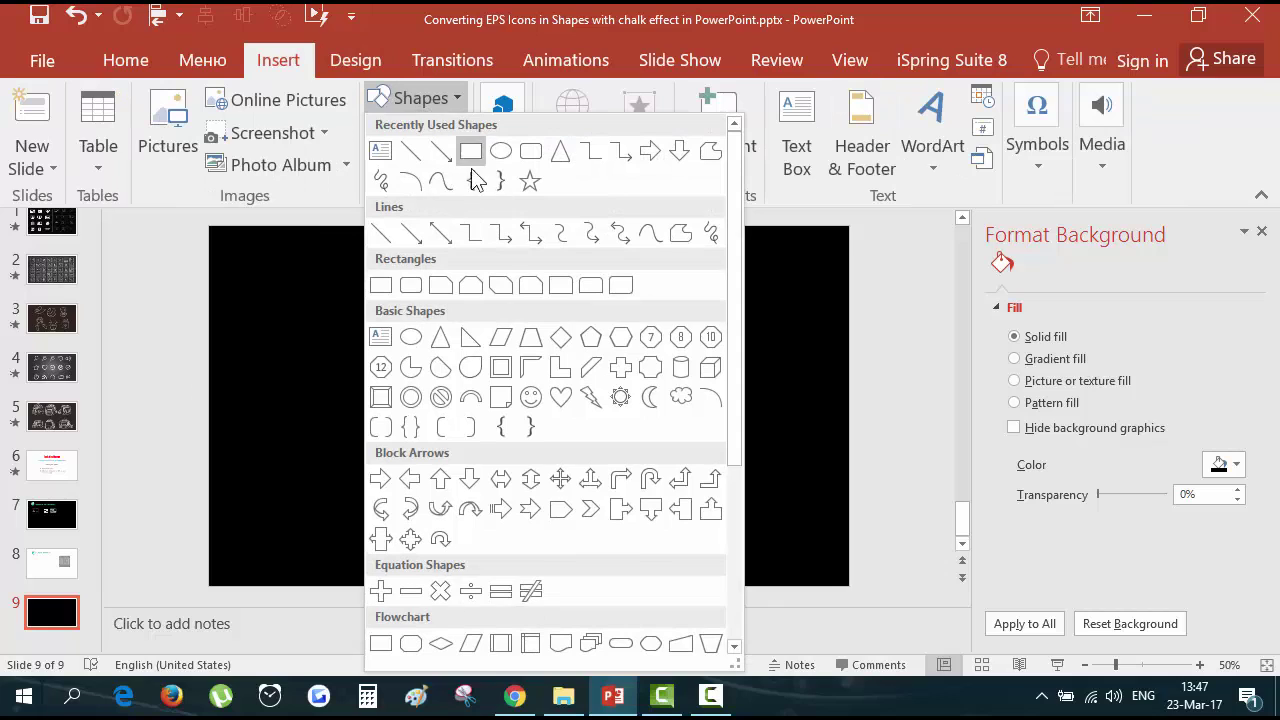
{"action": "left_click", "coordinate": [381, 181]}
{"action": "left_click_drag", "start_coordinate": [218, 259], "coordinate": [381, 405]}
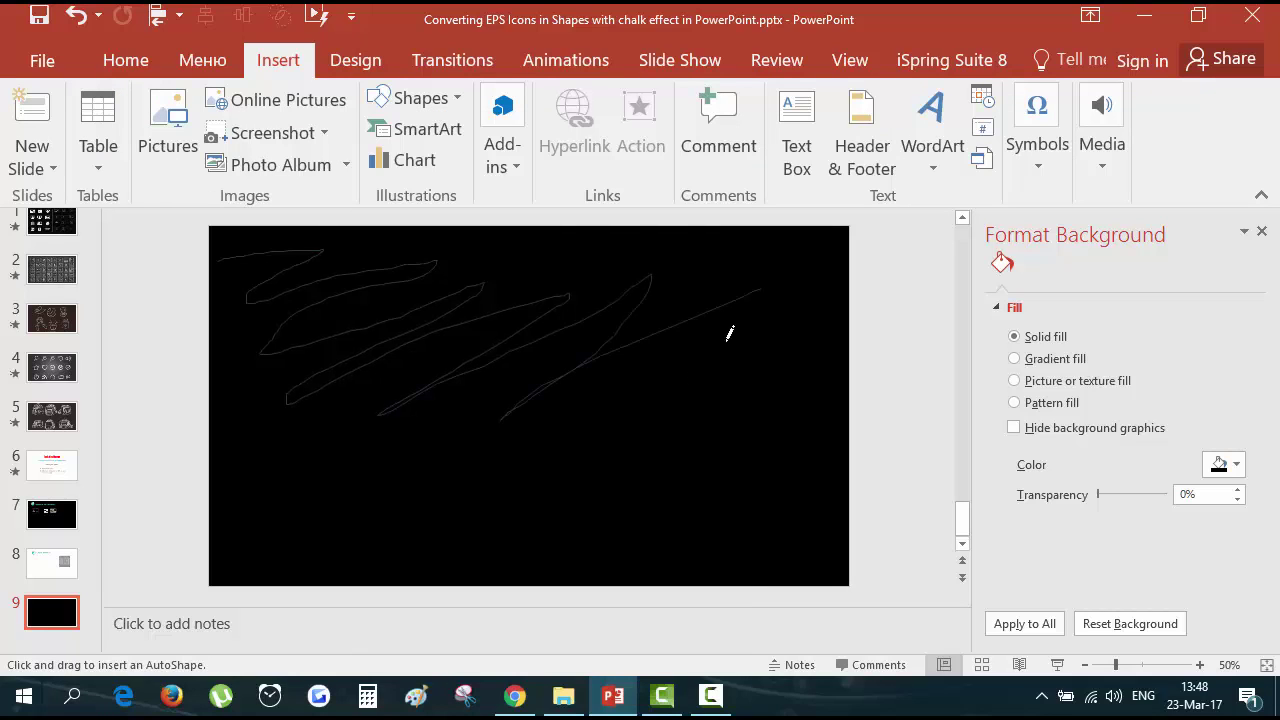
{"action": "left_click_drag", "start_coordinate": [811, 296], "coordinate": [769, 383]}
{"action": "mouse_move", "coordinate": [614, 383]}
{"action": "left_mouse_down"}
{"action": "mouse_move", "coordinate": [323, 460]}
{"action": "mouse_move", "coordinate": [371, 509]}
{"action": "mouse_move", "coordinate": [583, 499]}
{"action": "left_mouse_up"}
{"action": "left_click_drag", "start_coordinate": [767, 462], "coordinate": [803, 464]}
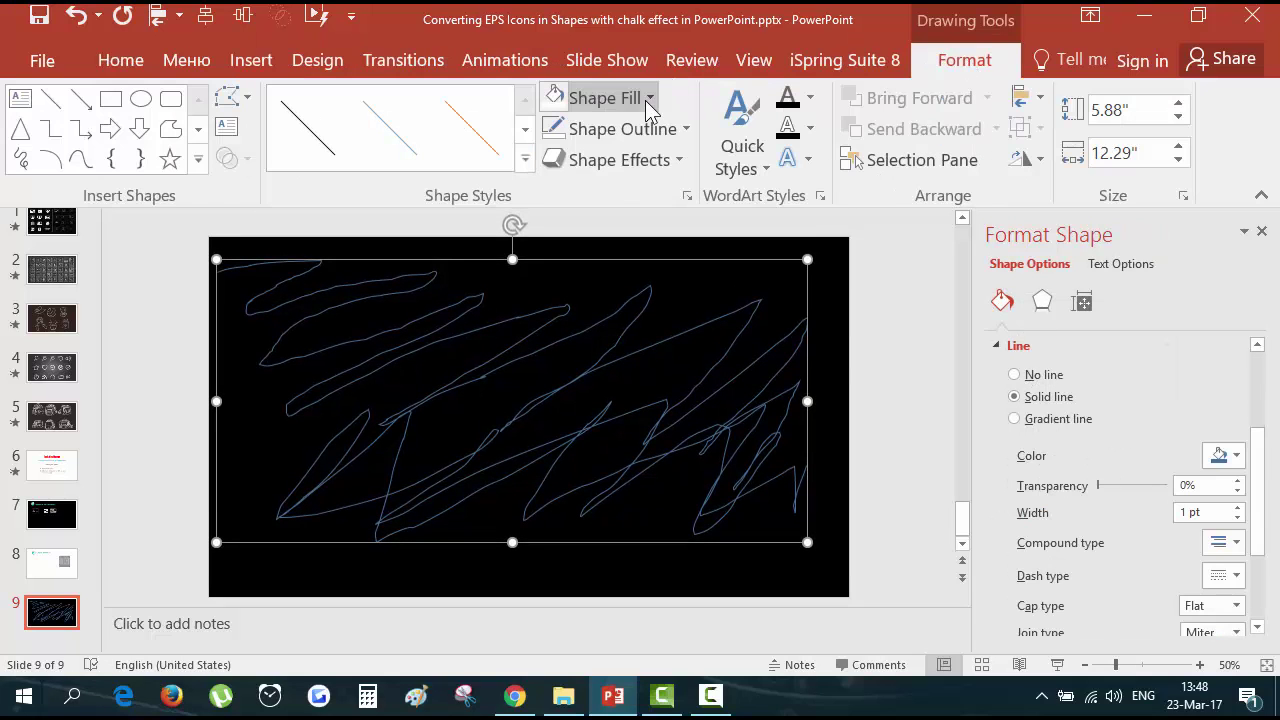
Give the scribble a white outline with a weight of 3 pt.
{"action": "left_click", "coordinate": [590, 129]}
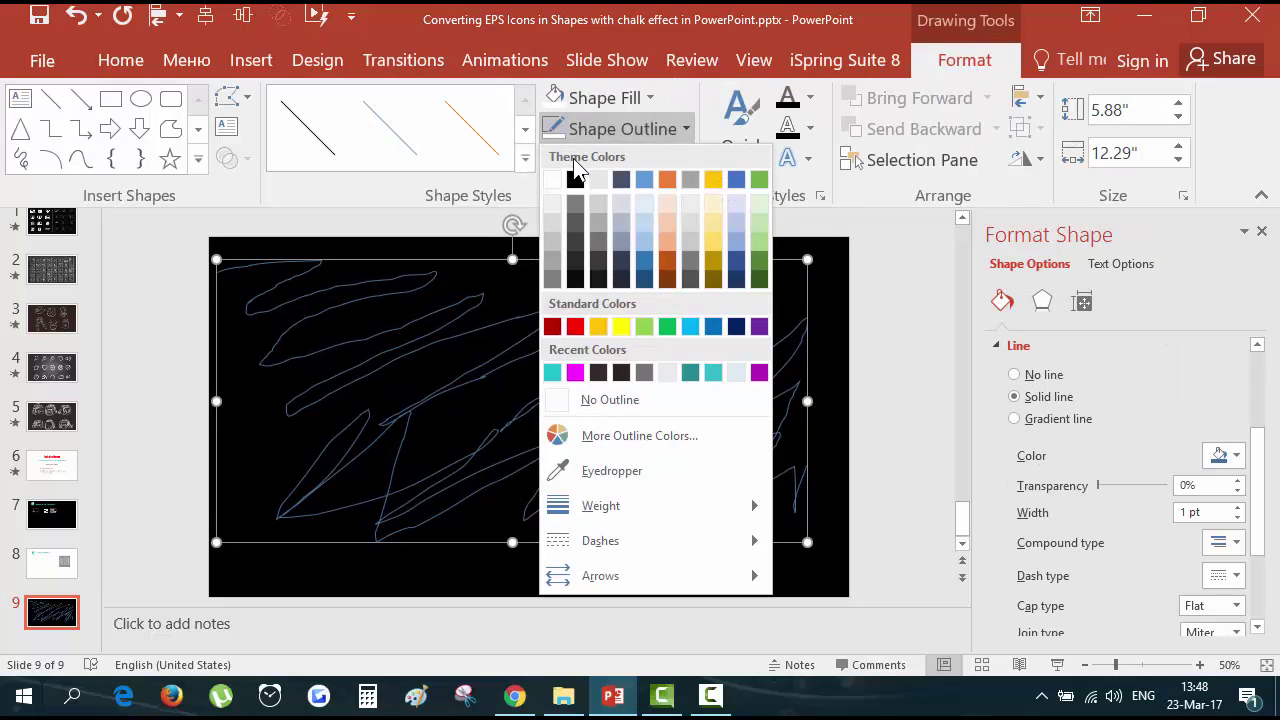
{"action": "left_click", "coordinate": [556, 180]}
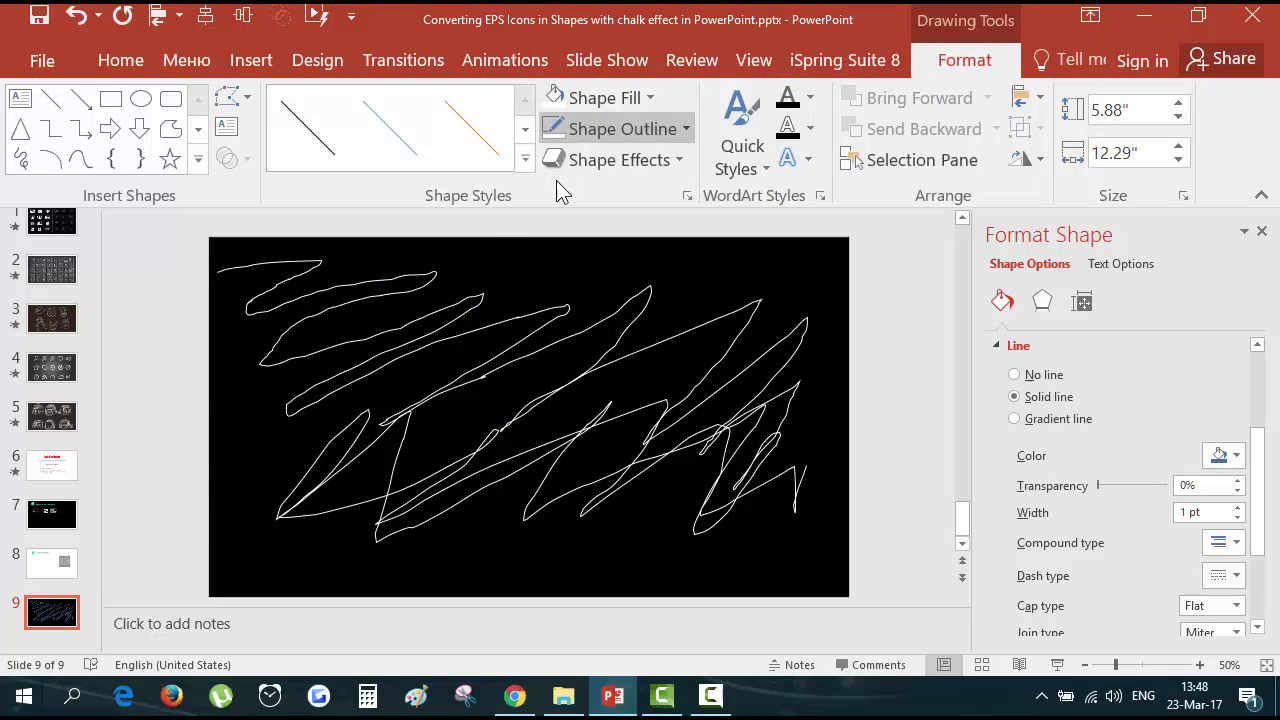
{"action": "left_click", "coordinate": [655, 129]}
{"action": "mouse_move", "coordinate": [630, 500]}
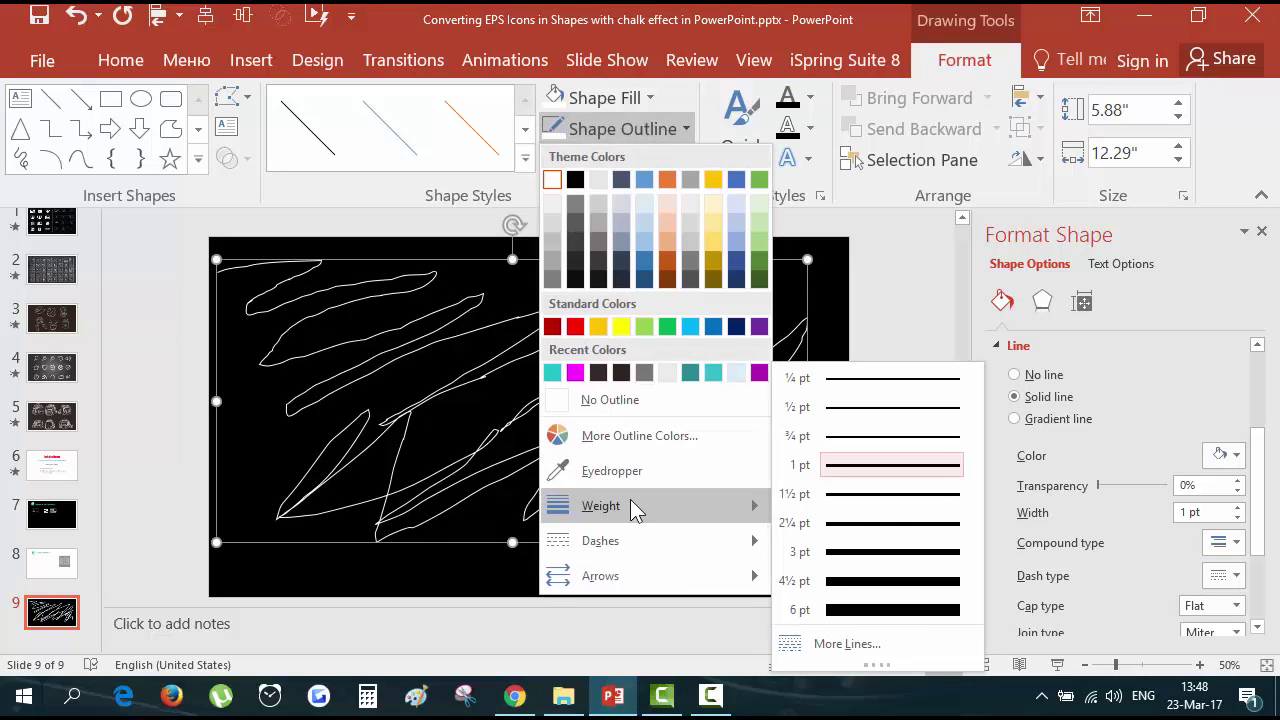
{"action": "left_click", "coordinate": [857, 551]}
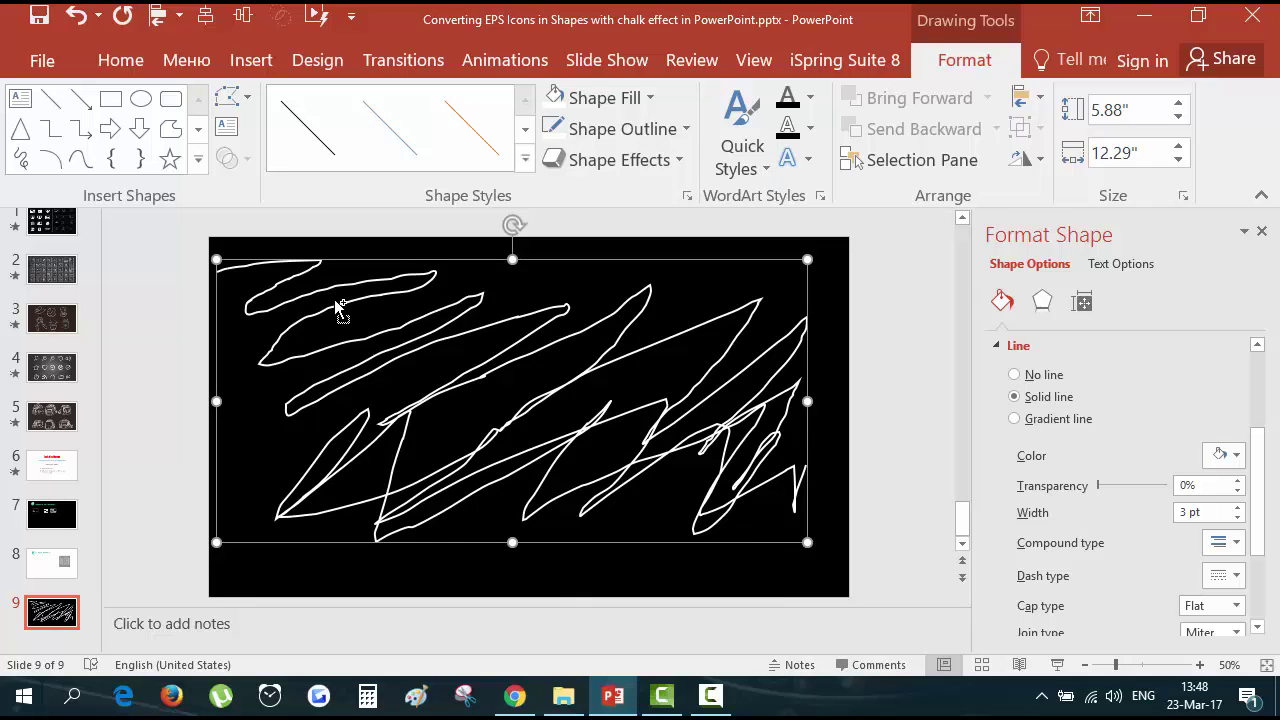
Duplicate the white scribble several times and spread the overlapping copies until they densely cover the slide.
{"action": "key", "text": "ctrl+d"}
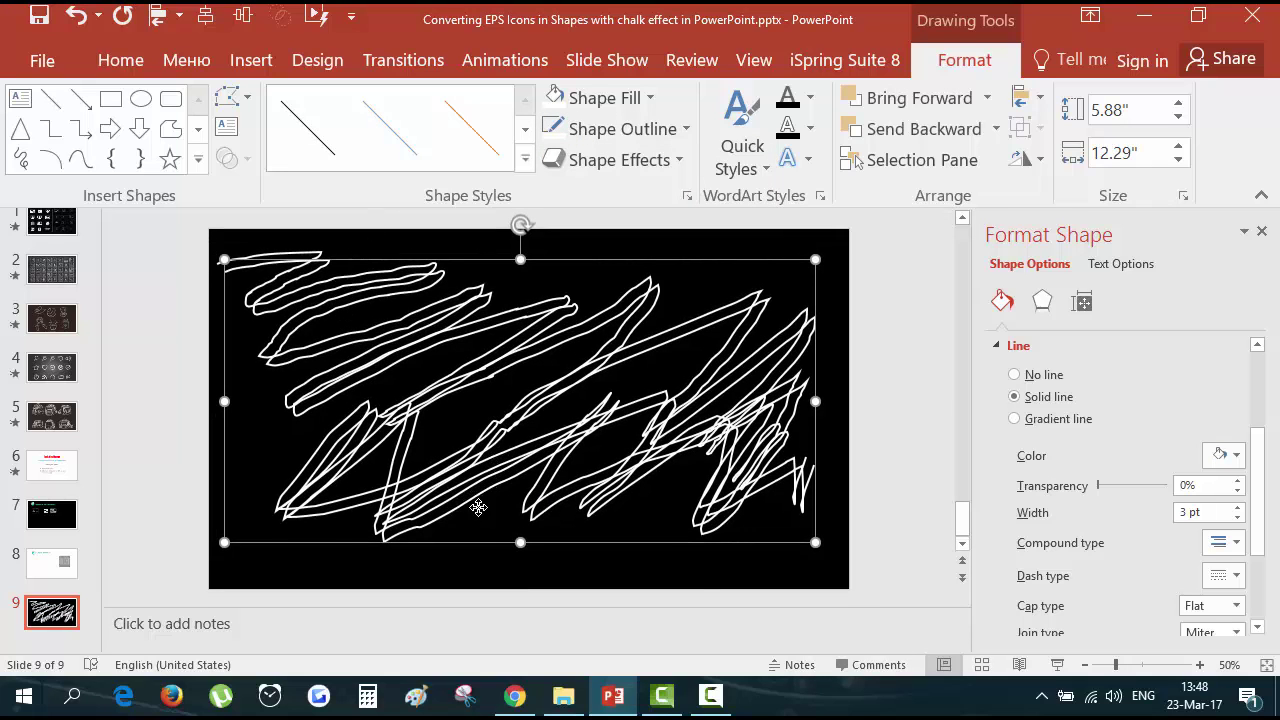
{"action": "mouse_move", "coordinate": [478, 507]}
{"action": "left_mouse_down"}
{"action": "mouse_move", "coordinate": [486, 531]}
{"action": "mouse_move", "coordinate": [531, 542]}
{"action": "mouse_move", "coordinate": [530, 556]}
{"action": "left_mouse_up"}
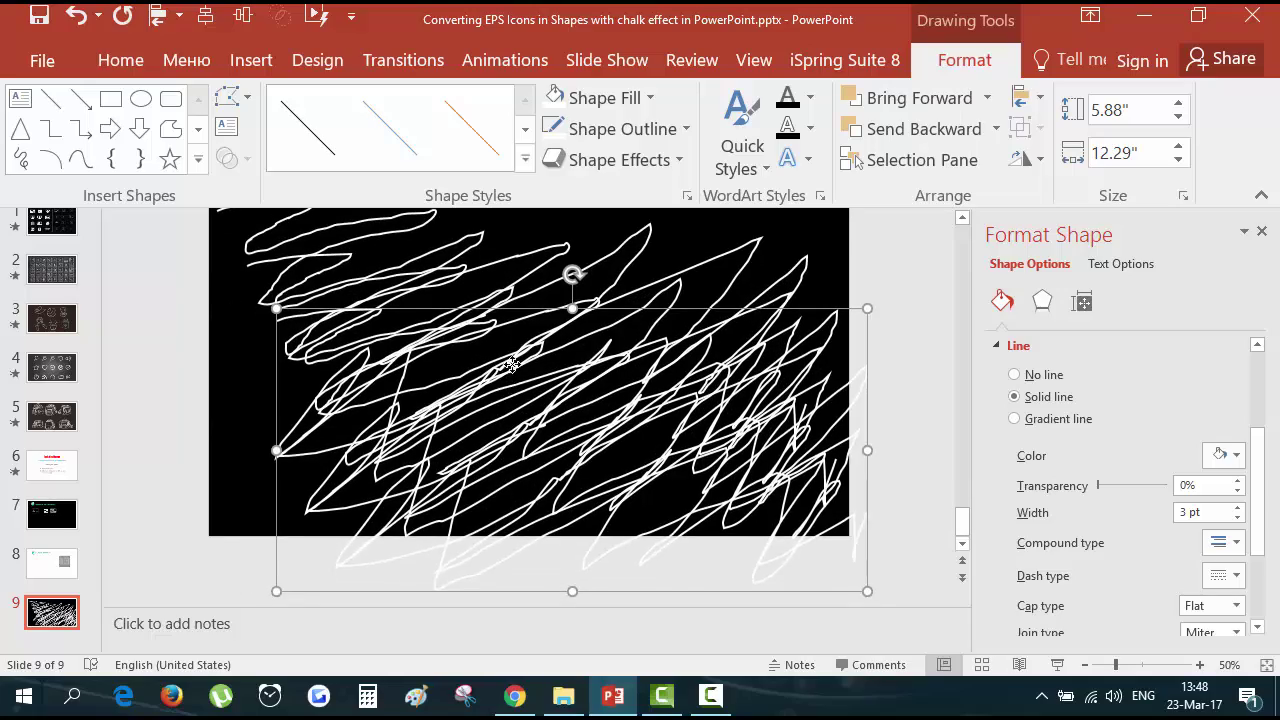
{"action": "mouse_move", "coordinate": [511, 365]}
{"action": "left_mouse_down"}
{"action": "mouse_move", "coordinate": [401, 343]}
{"action": "mouse_move", "coordinate": [477, 566]}
{"action": "mouse_move", "coordinate": [395, 472]}
{"action": "mouse_move", "coordinate": [700, 460]}
{"action": "left_mouse_up"}
{"action": "scroll", "coordinate": [437, 422], "scroll_direction": "down", "scroll_amount": 2}
Group all the scribbles on the slide and paste a copy of the group as a picture.
{"action": "key", "text": "ctrl+a"}
{"action": "scroll", "coordinate": [763, 551], "scroll_direction": "down", "scroll_amount": 1}
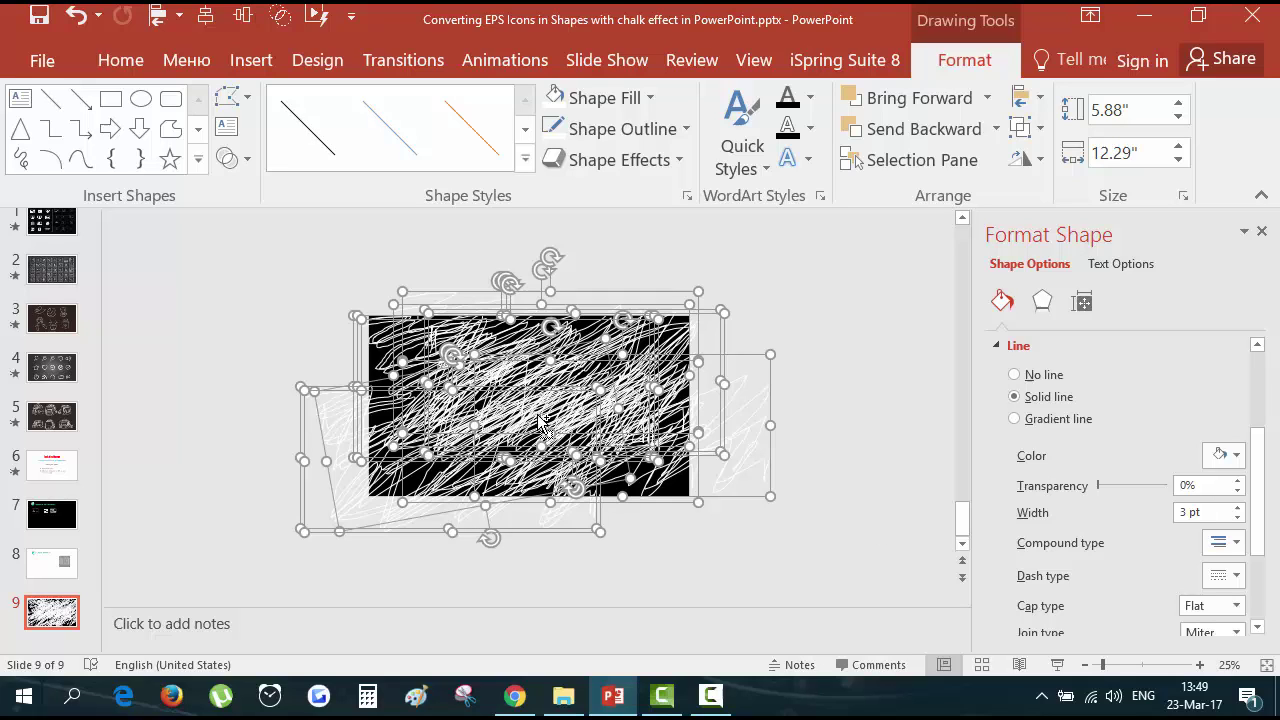
{"action": "key", "text": "ctrl+g"}
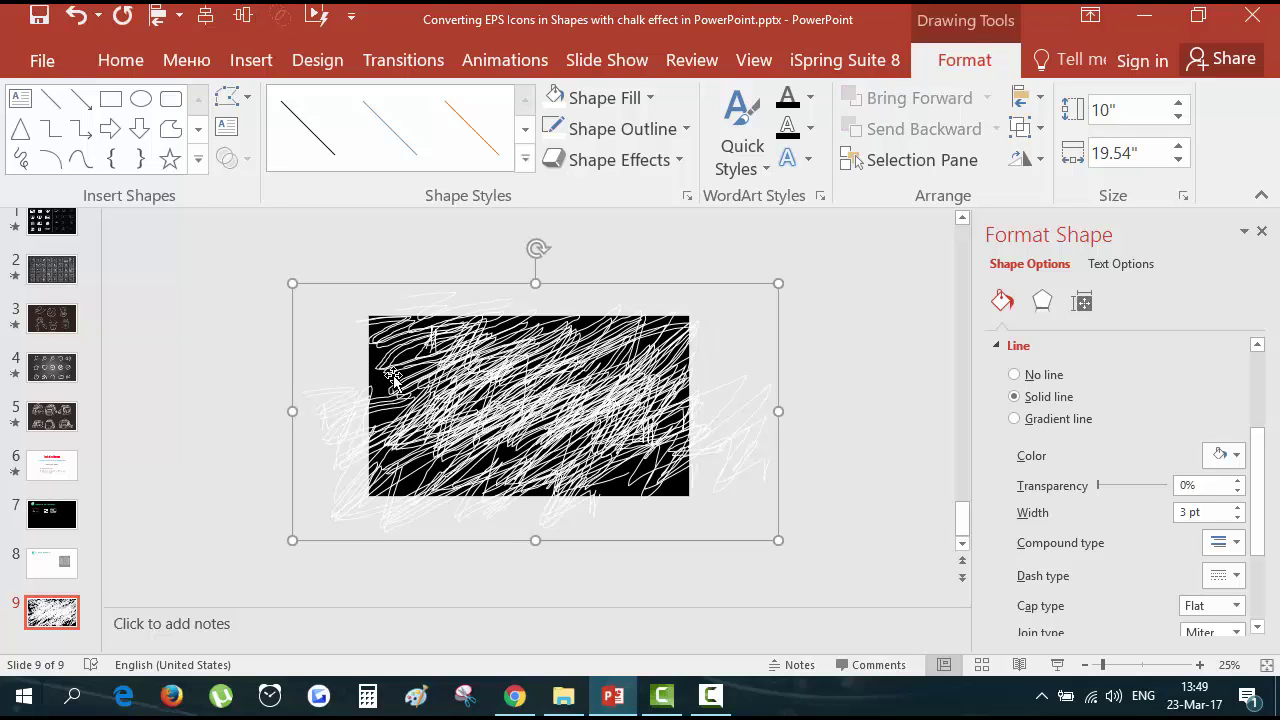
{"action": "key", "text": "ctrl+v"}
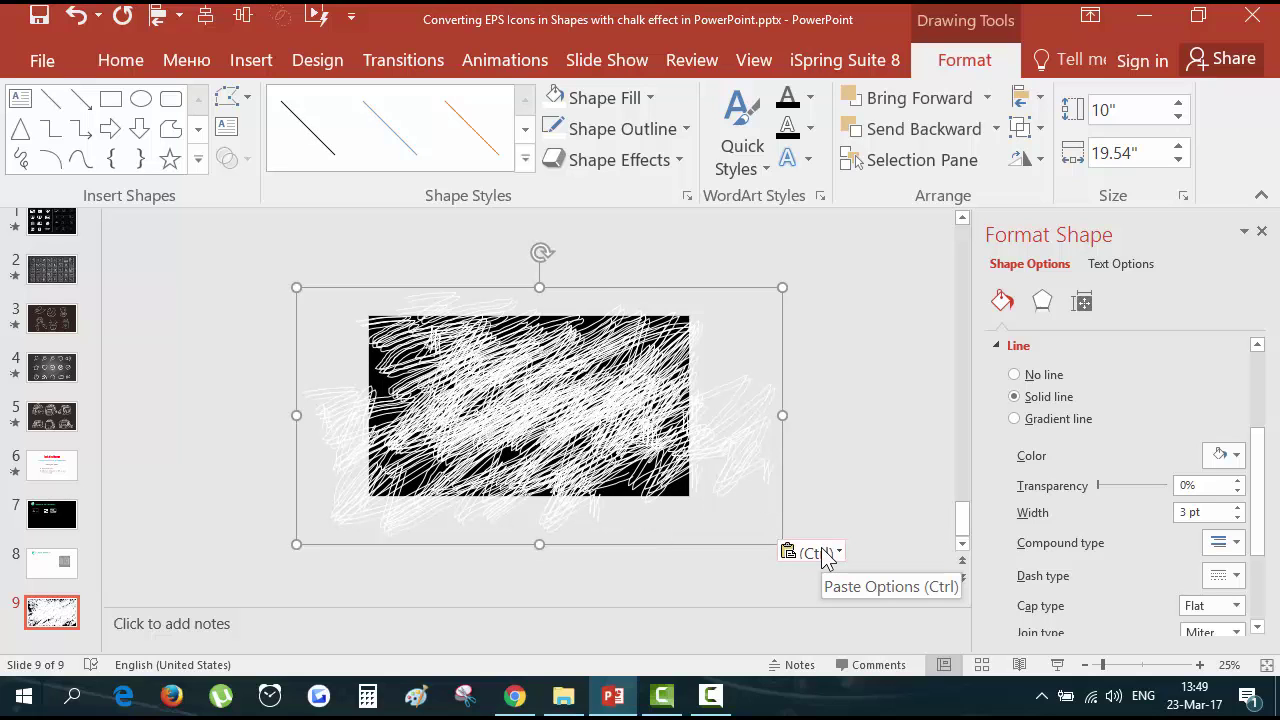
{"action": "left_click", "coordinate": [826, 556]}
{"action": "left_click", "coordinate": [823, 603]}
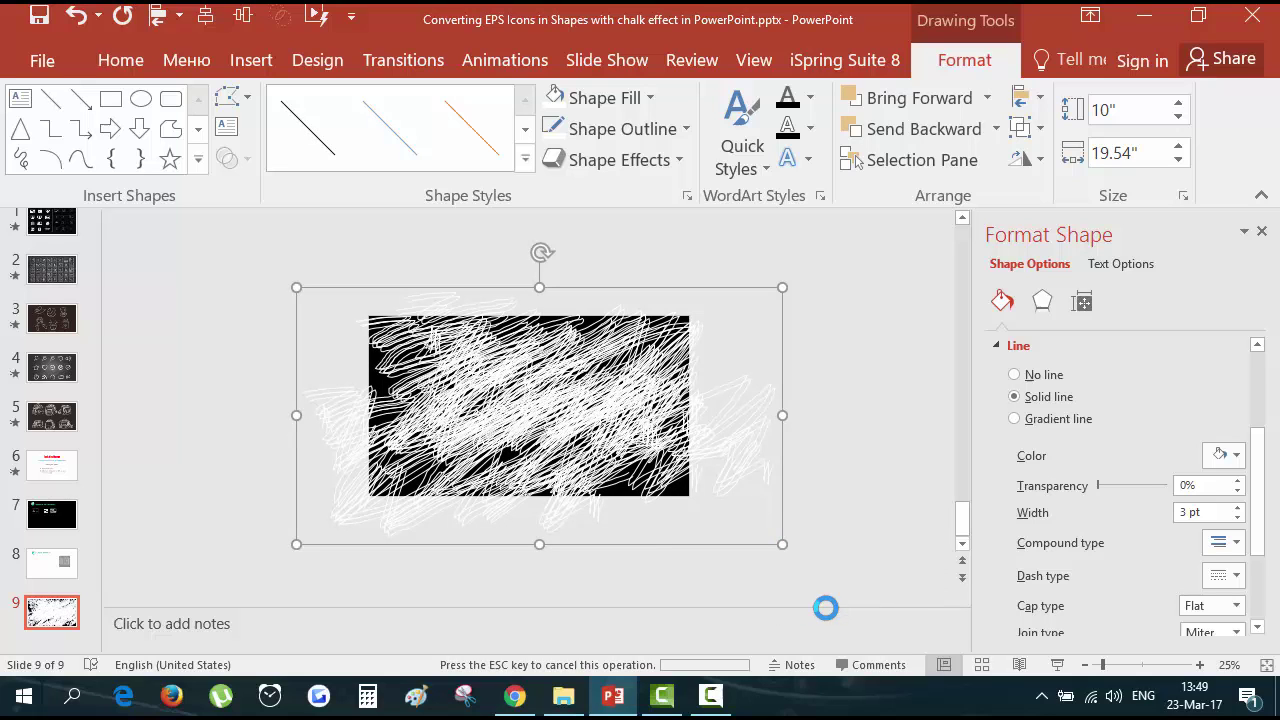
Remove the original scribble groups, leaving only the picture version, and centre that picture over the black slide.
{"action": "key", "text": "ctrl+z"}
{"action": "key", "text": "ctrl+z"}
{"action": "key", "text": "ctrl+z"}
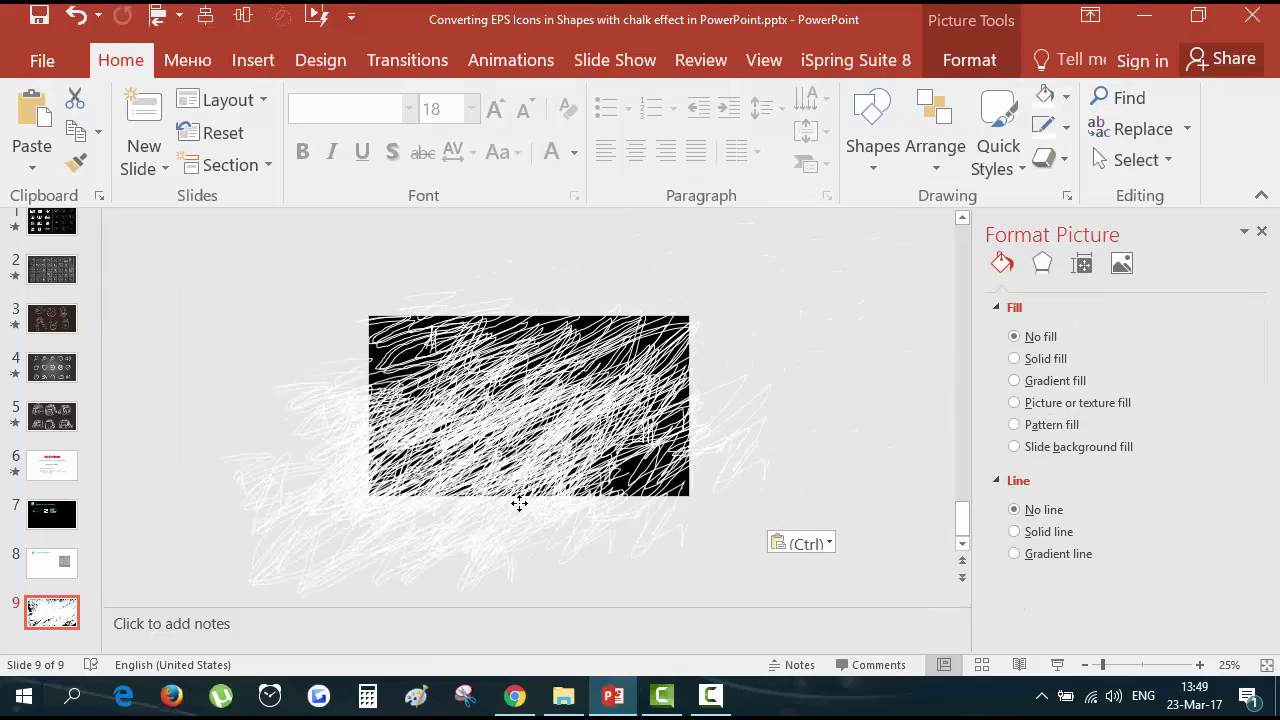
{"action": "key", "text": "ctrl+z"}
{"action": "key", "text": "ctrl+z"}
{"action": "key", "text": "ctrl+z"}
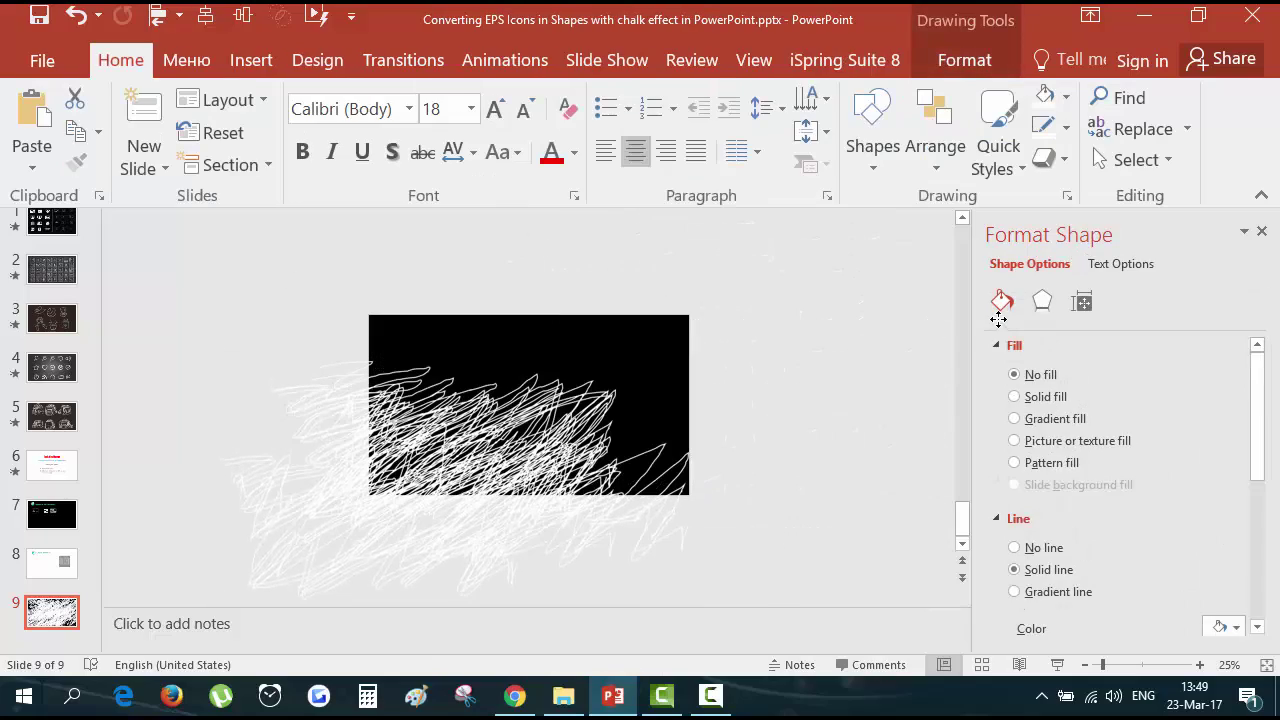
{"action": "key", "text": "ctrl+z"}
{"action": "key", "text": "ctrl+z"}
{"action": "key", "text": "ctrl+z"}
{"action": "key", "text": "ctrl+z"}
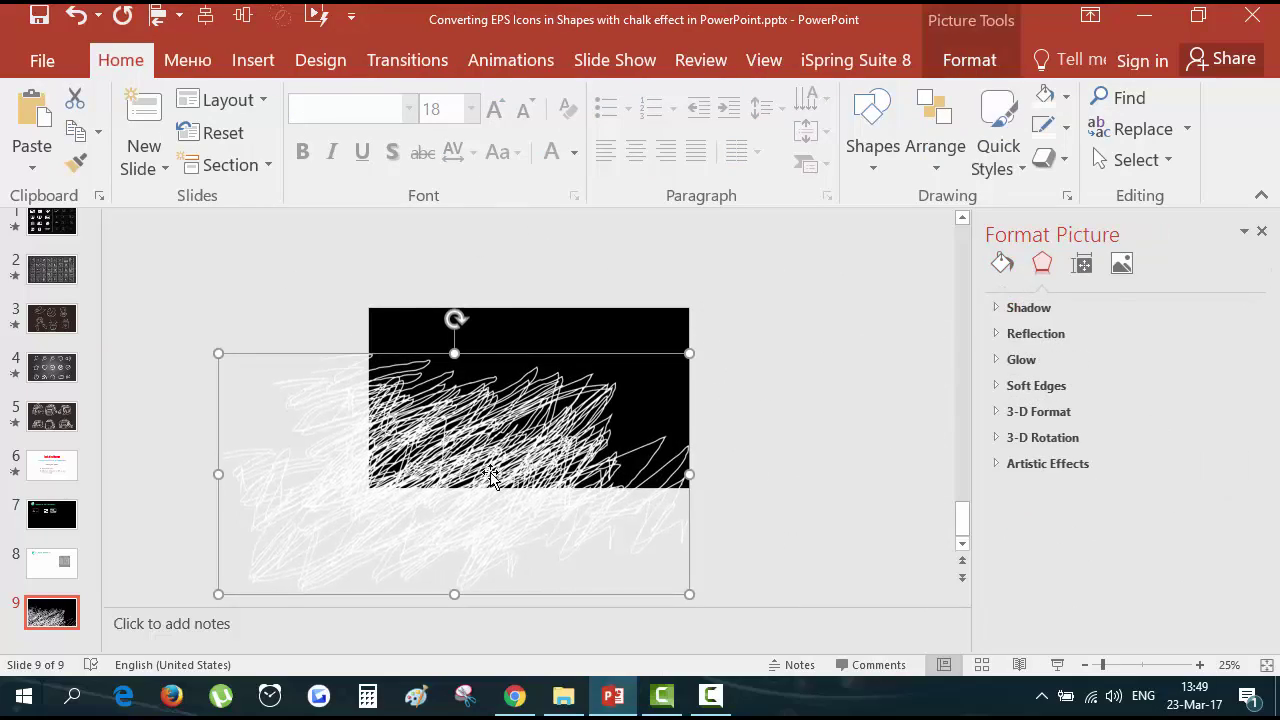
{"action": "key", "text": "ctrl+z"}
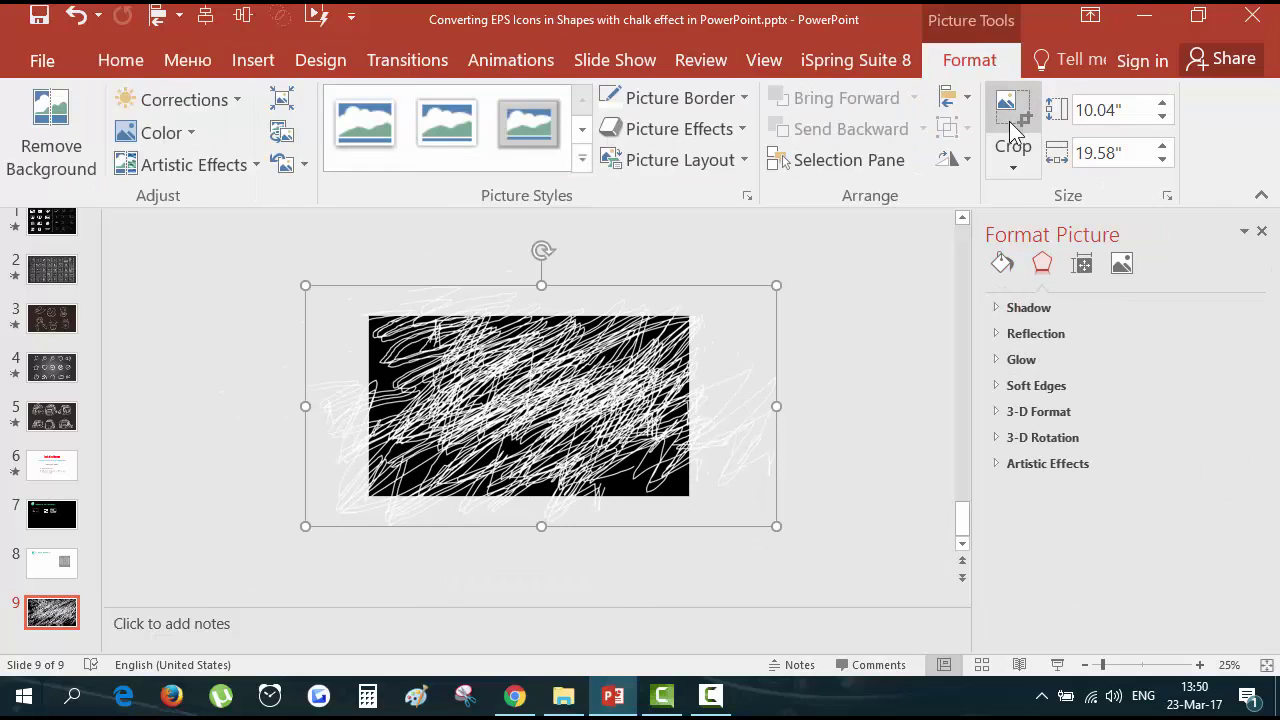
Crop the scribble picture on all four sides to the slide edges, about 13.33" wide and 7.63" high.
{"action": "left_click", "coordinate": [1013, 130]}
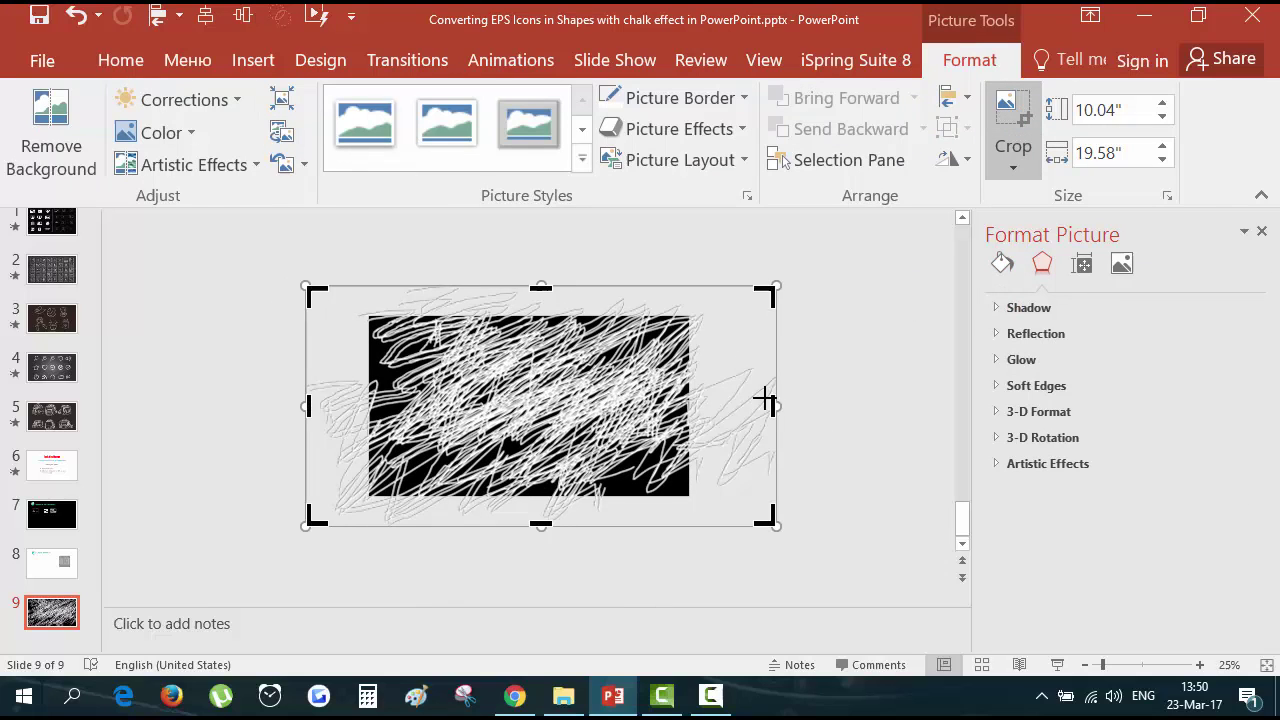
{"action": "left_click_drag", "start_coordinate": [764, 398], "coordinate": [689, 387]}
{"action": "left_click_drag", "start_coordinate": [493, 287], "coordinate": [494, 313]}
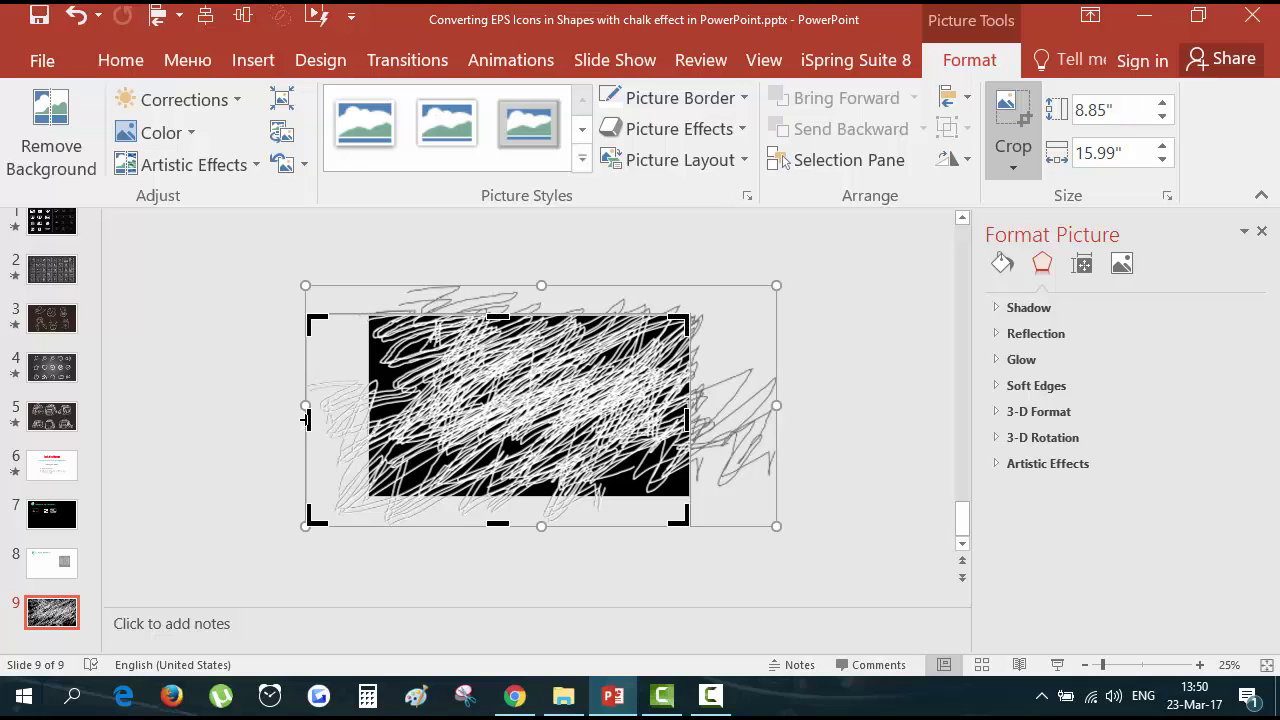
{"action": "left_click_drag", "start_coordinate": [307, 419], "coordinate": [370, 405]}
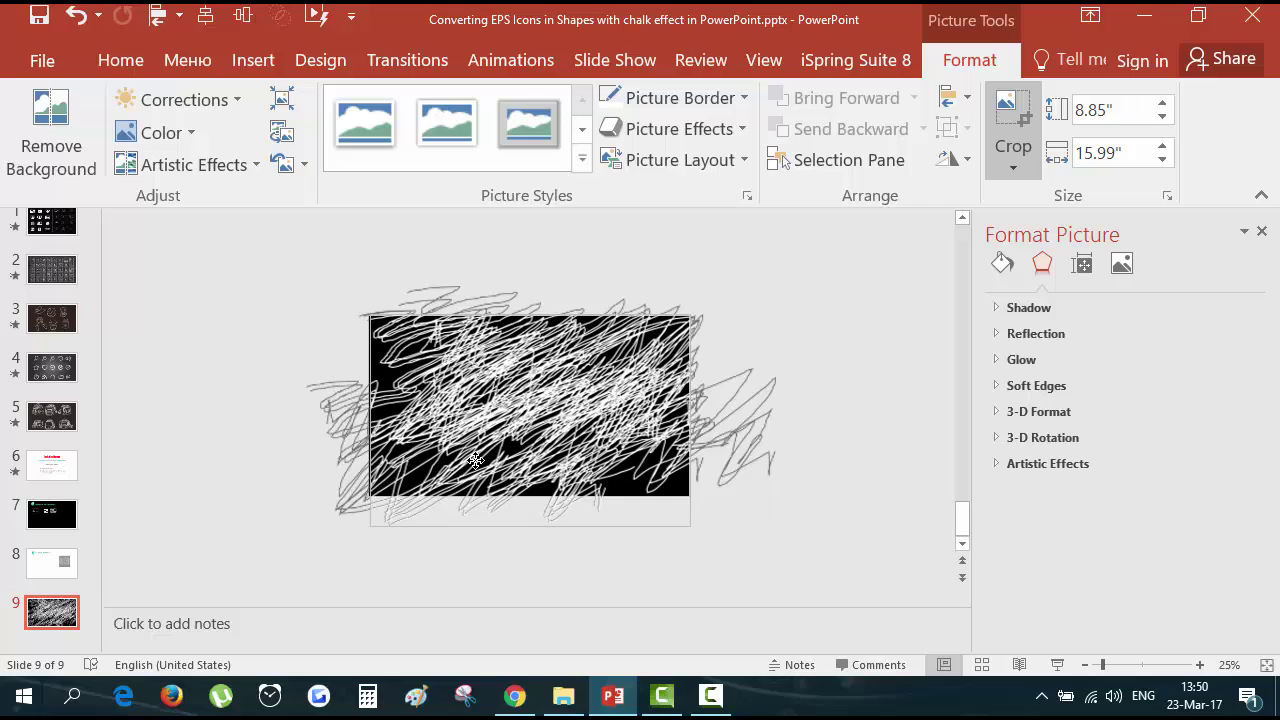
{"action": "left_click_drag", "start_coordinate": [528, 517], "coordinate": [528, 496]}
{"action": "left_click", "coordinate": [343, 305]}
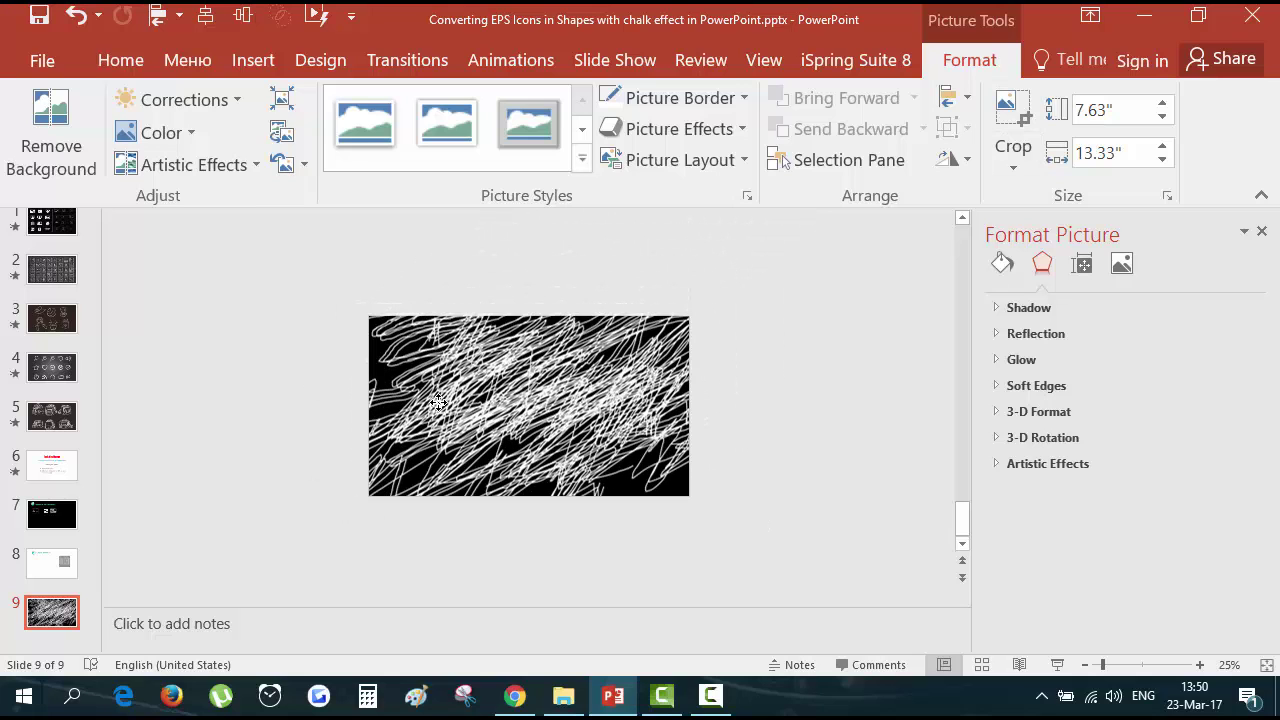
Apply a chalk-like artistic effect to the cropped scribble picture and shift it slightly down and to the left.
{"action": "left_click", "coordinate": [174, 166]}
{"action": "left_click", "coordinate": [200, 296]}
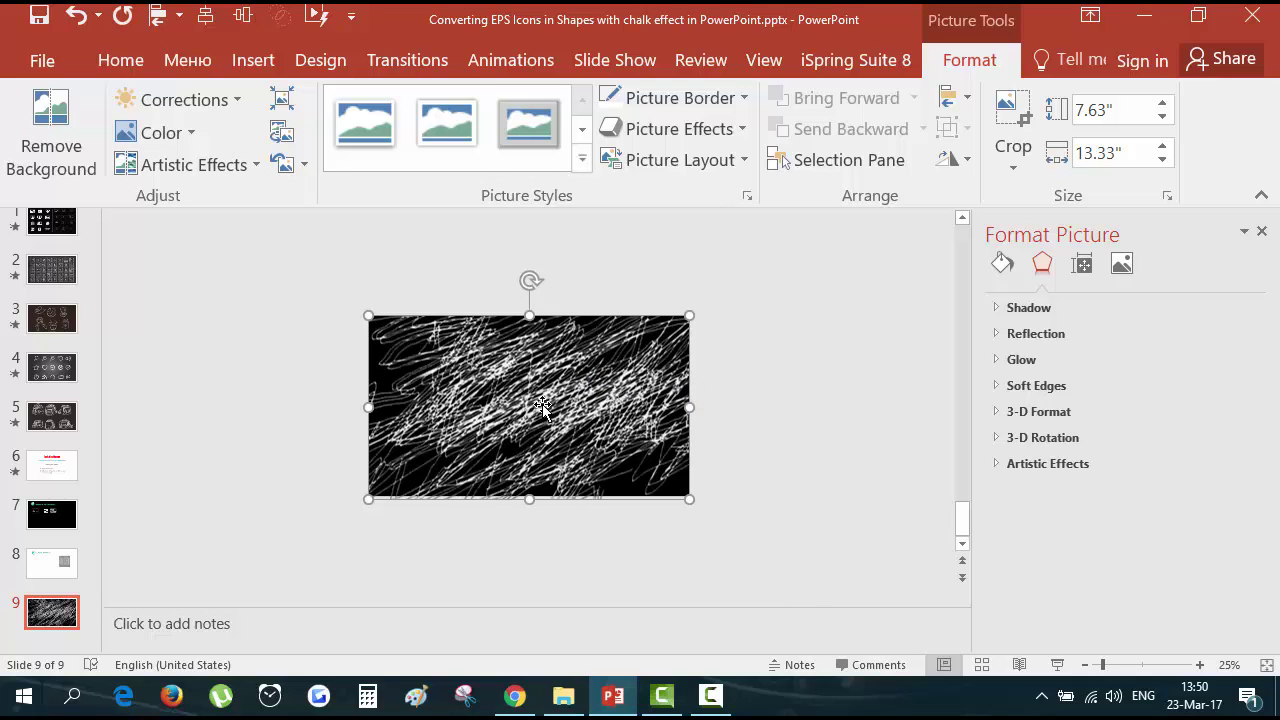
{"action": "scroll", "coordinate": [542, 404], "scroll_direction": "up", "scroll_amount": 5}
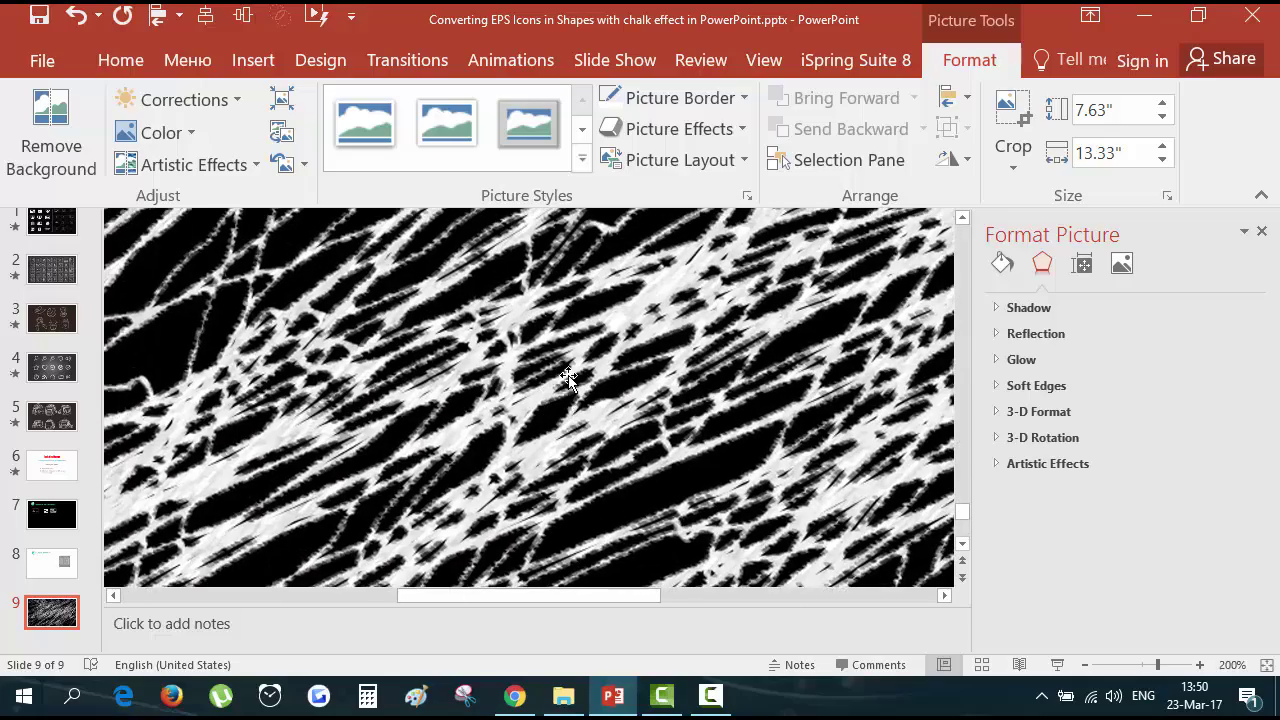
{"action": "left_click_drag", "start_coordinate": [567, 378], "coordinate": [519, 391]}
{"action": "scroll", "coordinate": [519, 391], "scroll_direction": "down", "scroll_amount": 5}
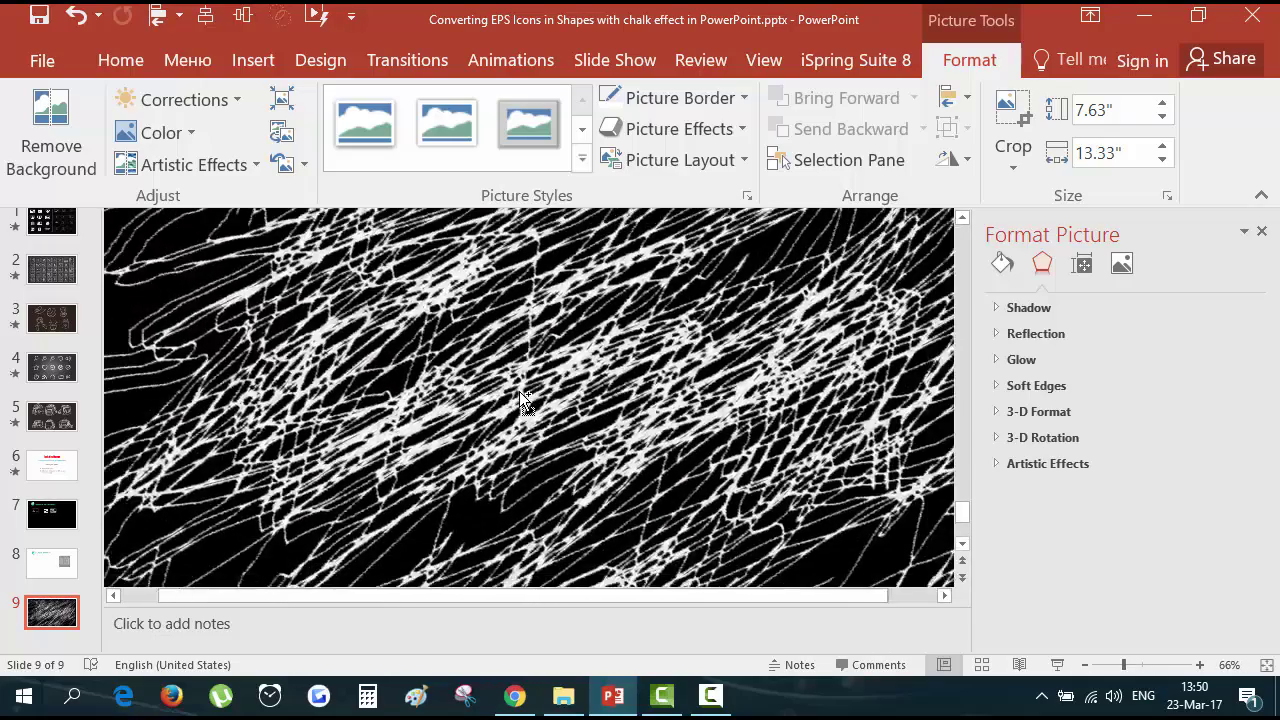
{"action": "scroll", "coordinate": [520, 393], "scroll_direction": "down", "scroll_amount": 3}
{"action": "left_click", "coordinate": [291, 435]}
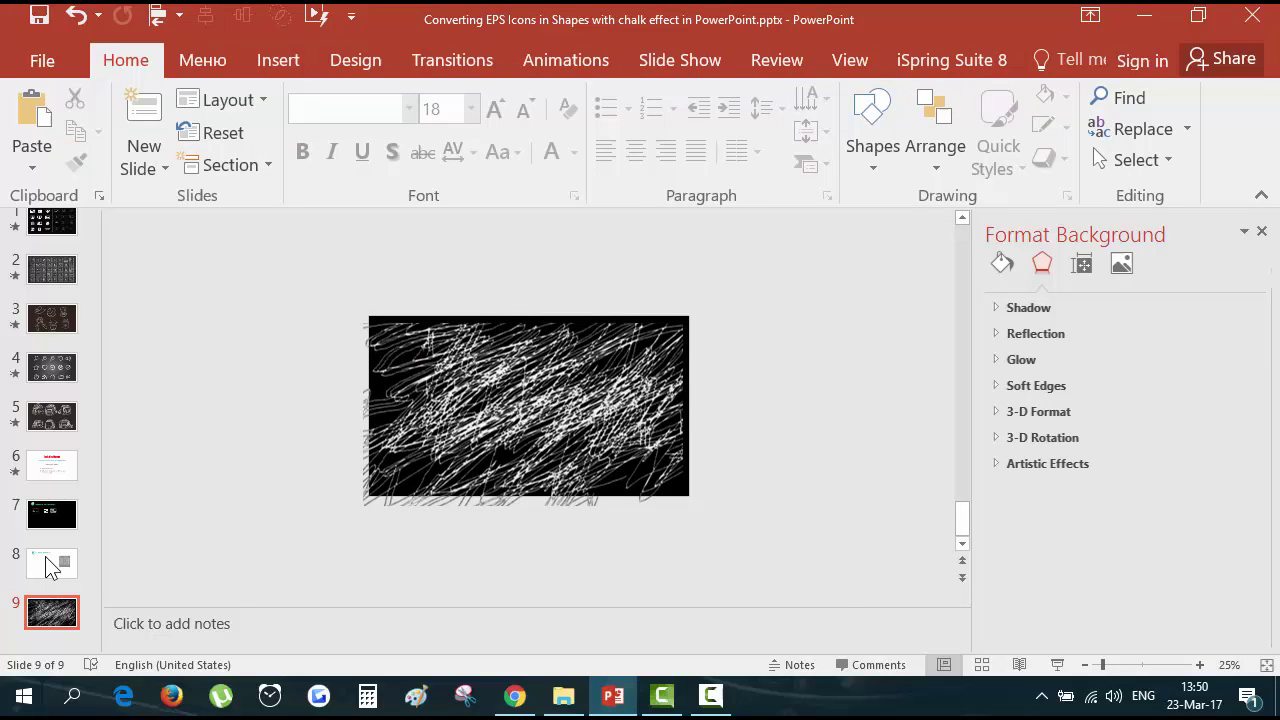
On slide 7, duplicate the card icon filled with the chalk texture and place the copy just to its right.
{"action": "left_click", "coordinate": [80, 576]}
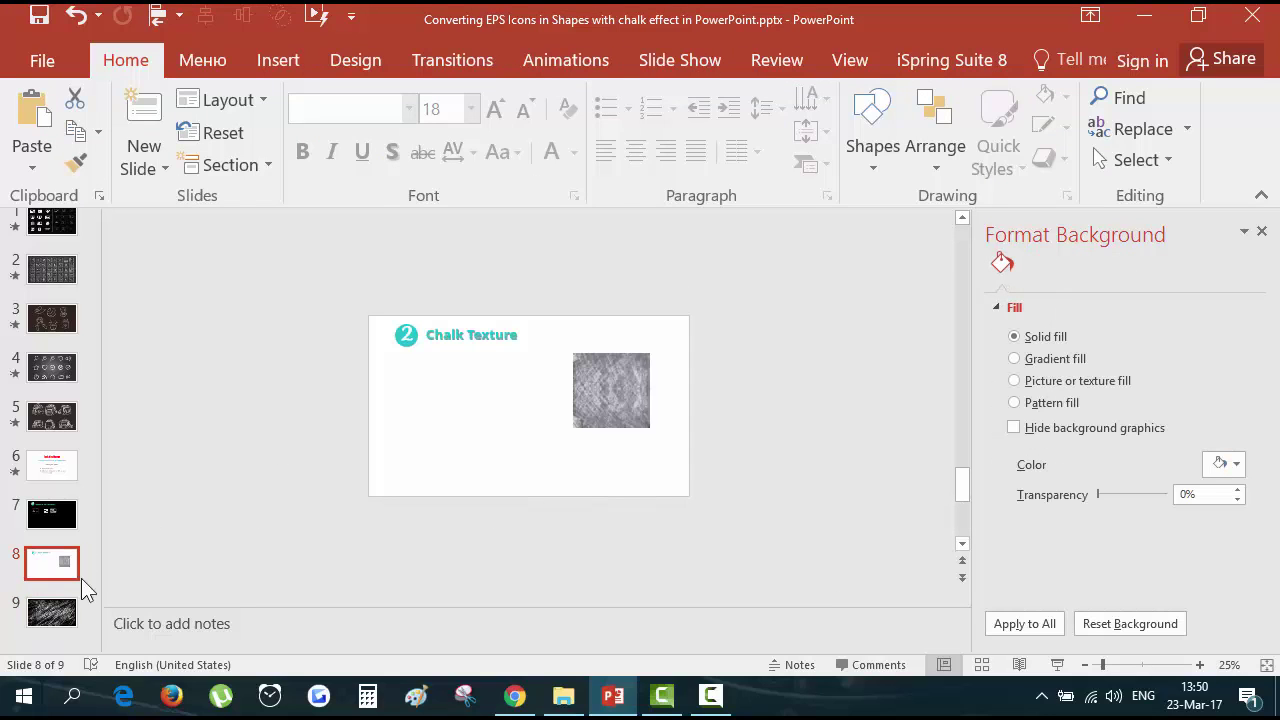
{"action": "left_click", "coordinate": [62, 525]}
{"action": "left_click", "coordinate": [544, 386]}
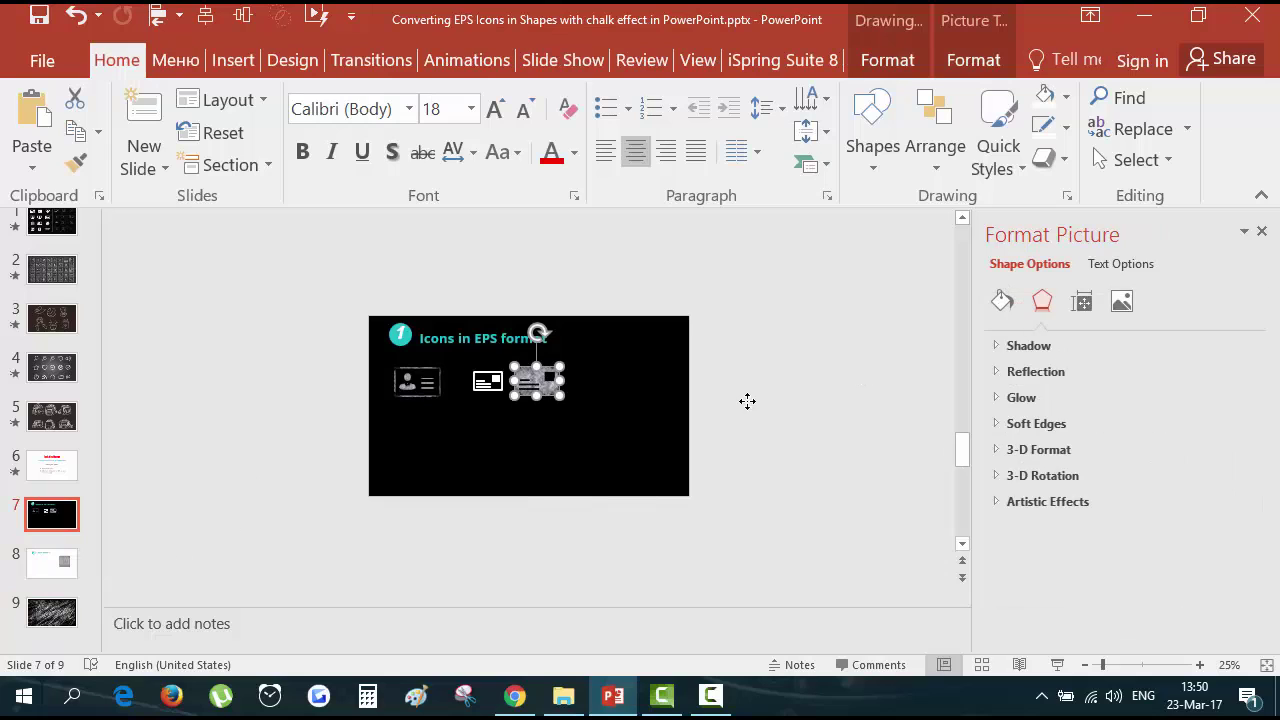
{"action": "scroll", "coordinate": [746, 401], "scroll_direction": "up", "scroll_amount": 3}
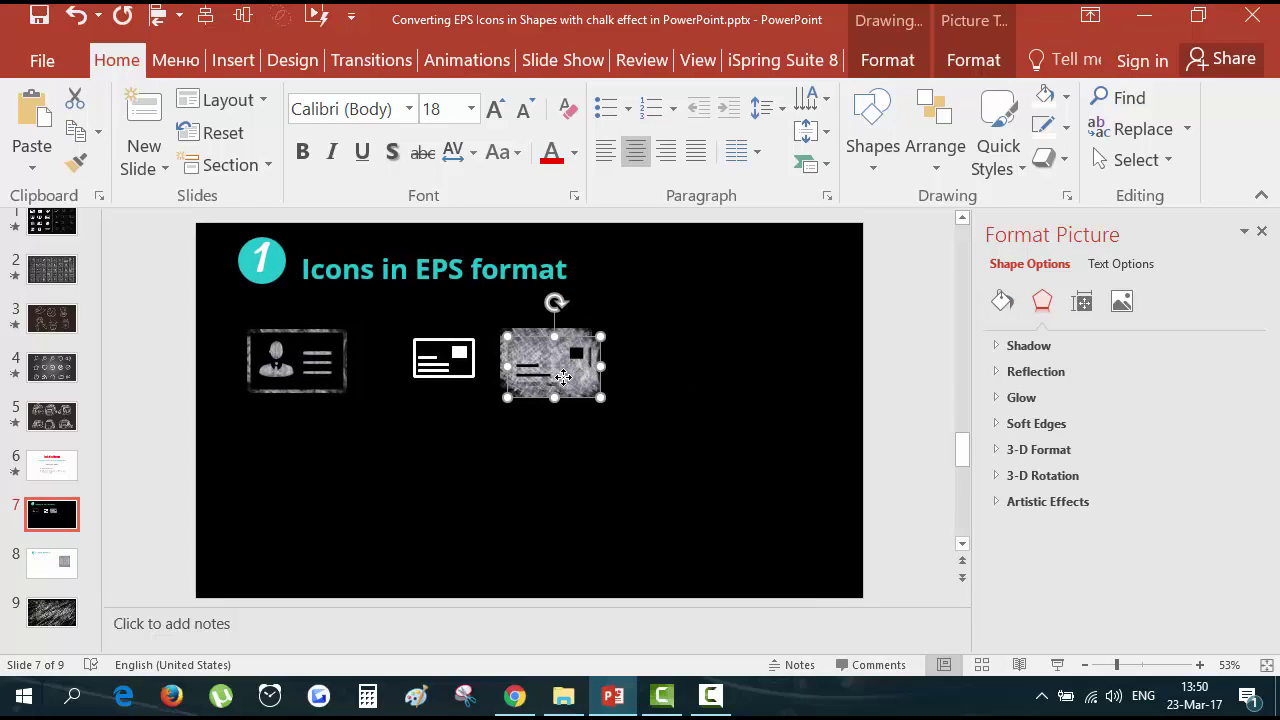
{"action": "left_click_drag", "start_coordinate": [568, 373], "coordinate": [699, 373]}
Copy the scribble picture from slide 9 and apply it from the clipboard as the picture fill of the duplicated card icon on slide 7.
{"action": "left_click", "coordinate": [40, 612]}
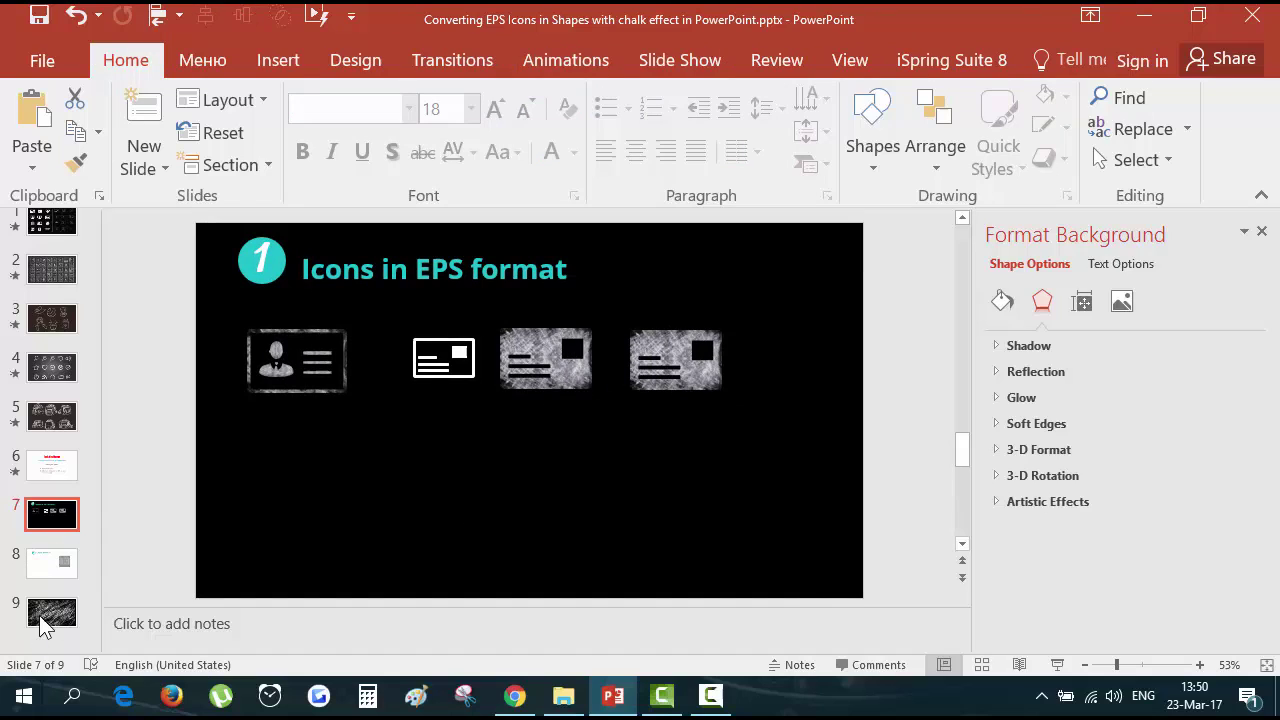
{"action": "left_click", "coordinate": [628, 355]}
{"action": "key", "text": "ctrl+z"}
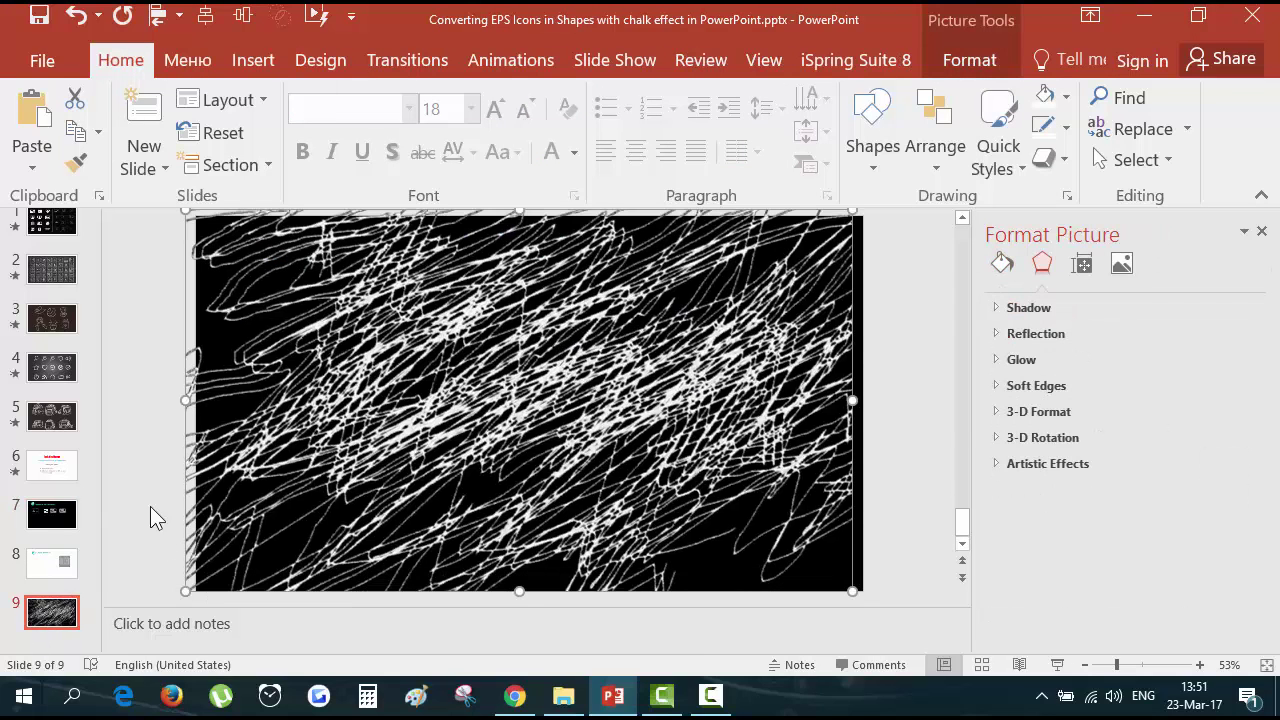
{"action": "left_click", "coordinate": [52, 514]}
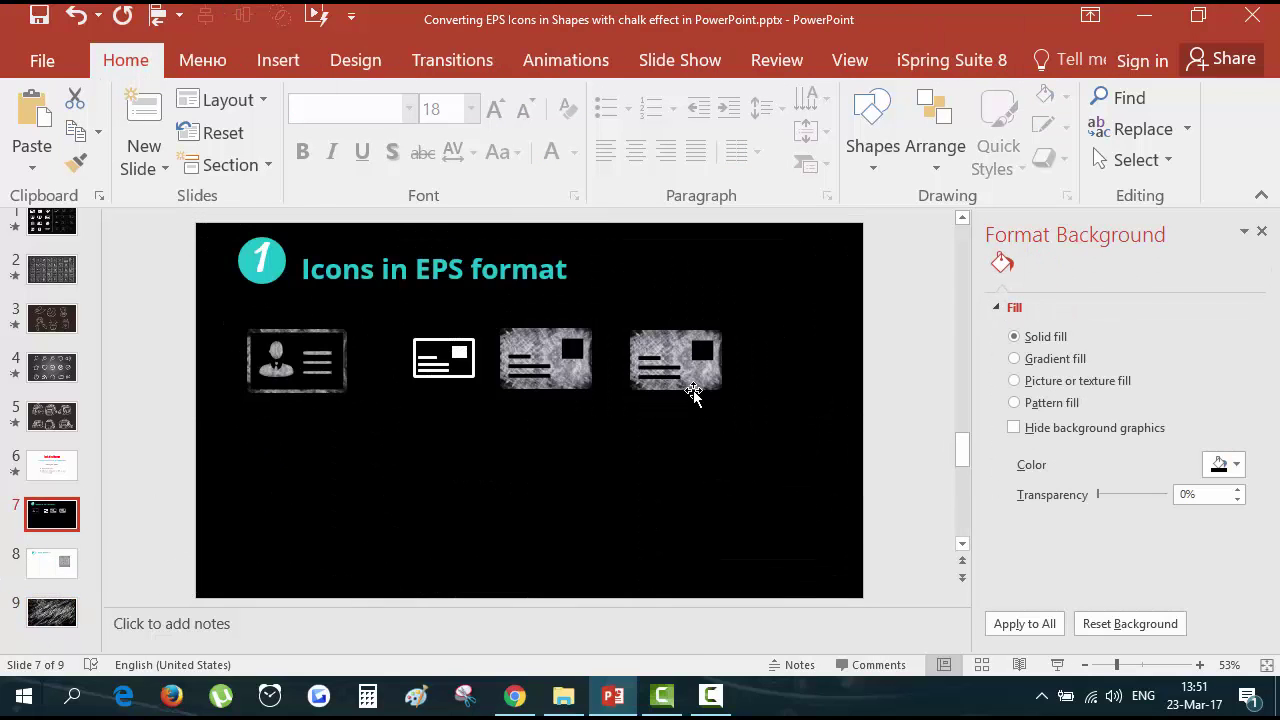
{"action": "left_click", "coordinate": [690, 385]}
{"action": "left_click", "coordinate": [1001, 300]}
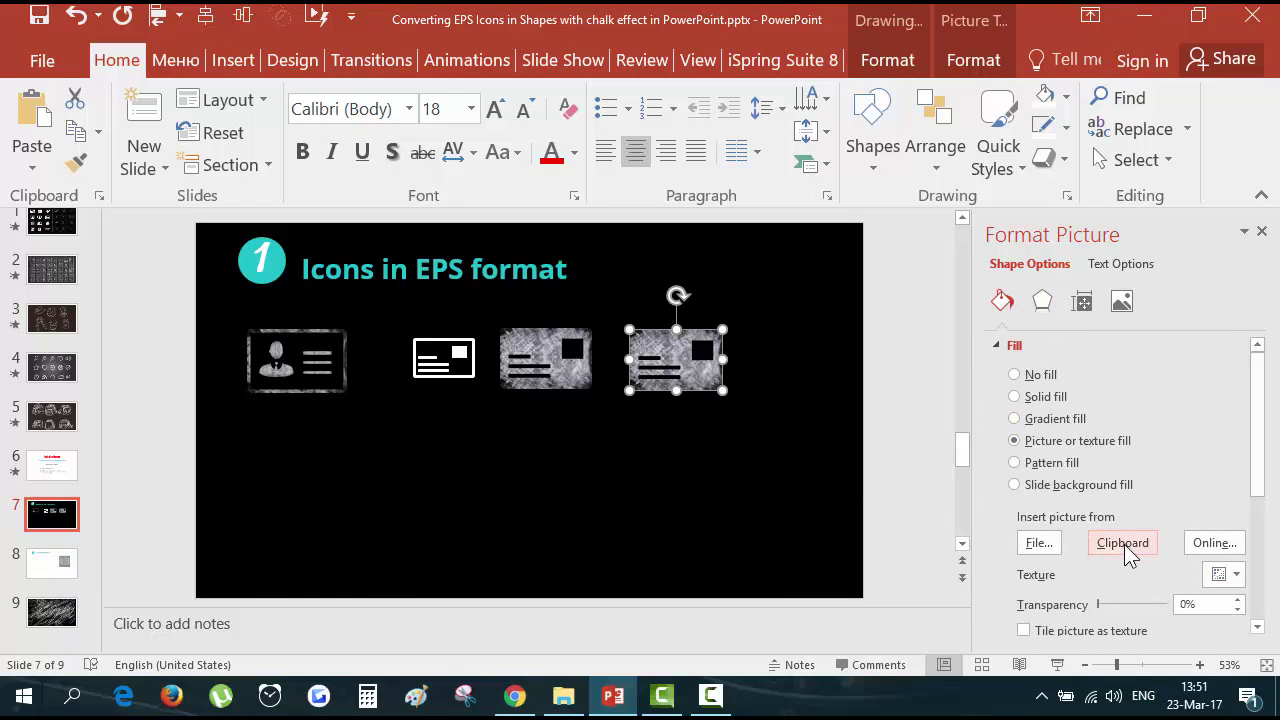
{"action": "left_click", "coordinate": [1123, 541]}
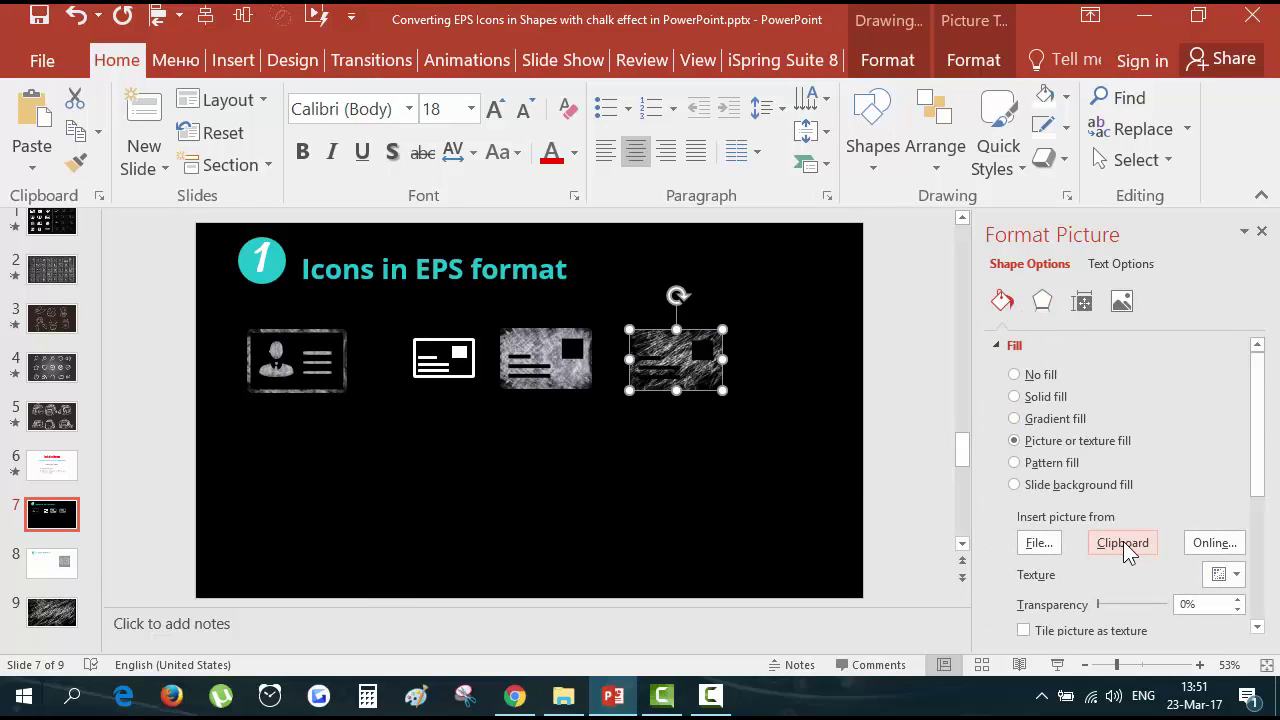
{"action": "left_click", "coordinate": [789, 452]}
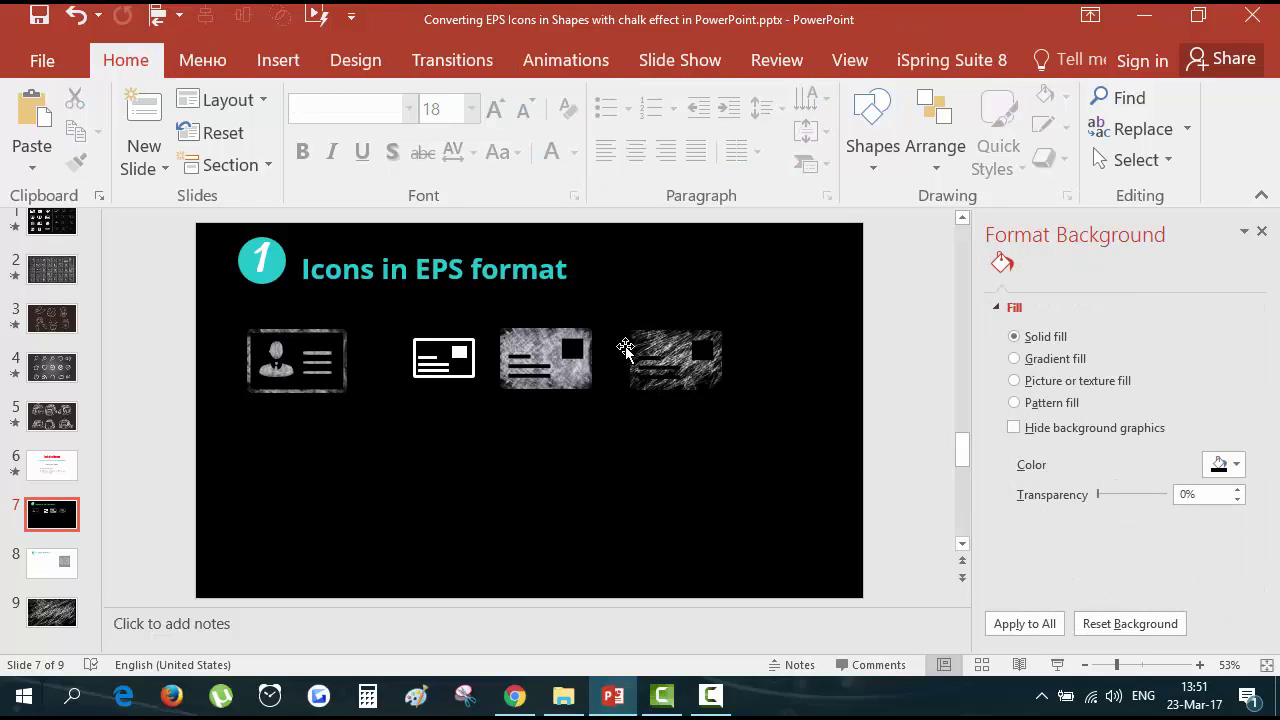
Look over slides 9 and 8, and present slide 7 as a slide show to compare the icon fills.
{"action": "scroll", "coordinate": [357, 508], "scroll_direction": "down", "scroll_amount": 2}
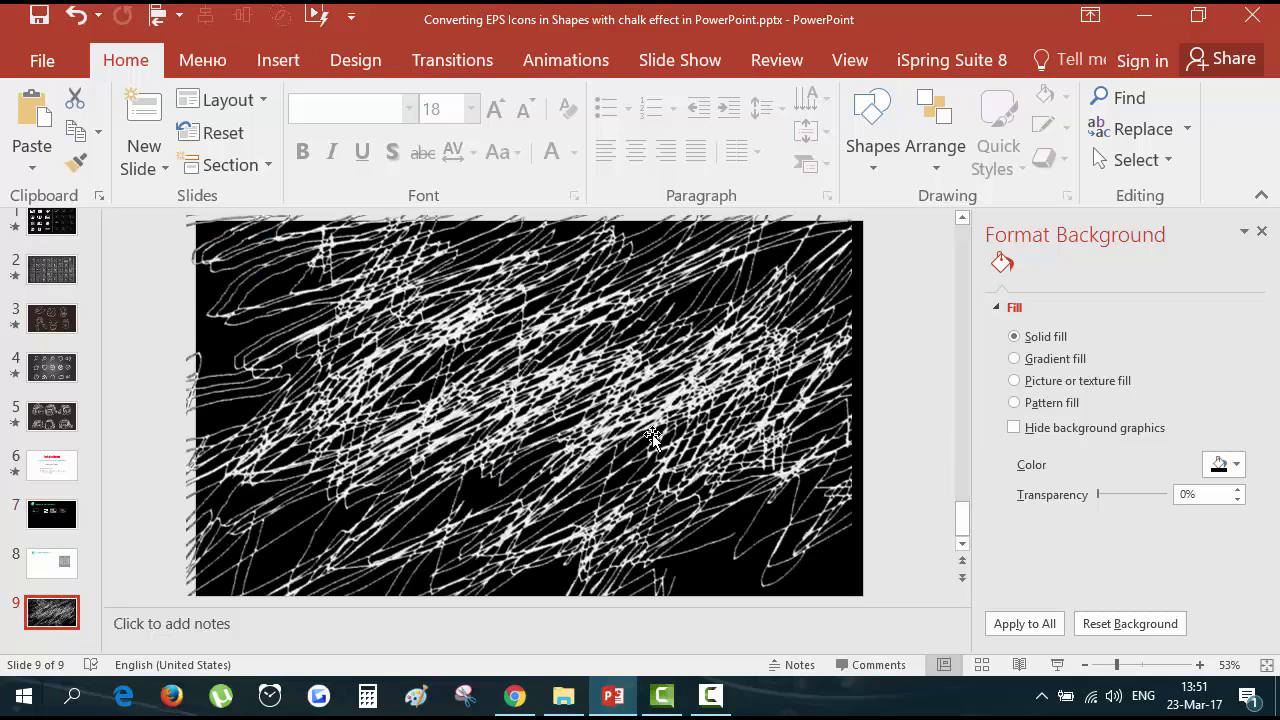
{"action": "left_click", "coordinate": [63, 565]}
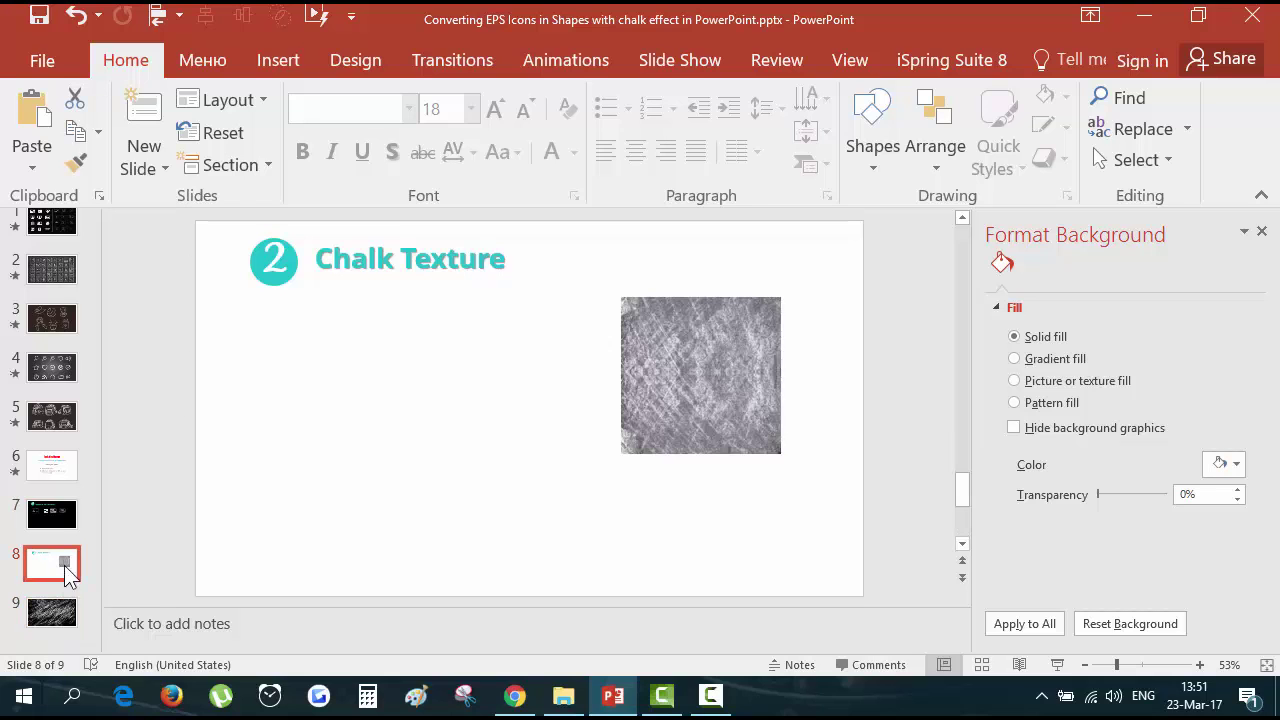
{"action": "left_click", "coordinate": [52, 514]}
{"action": "left_click", "coordinate": [679, 60]}
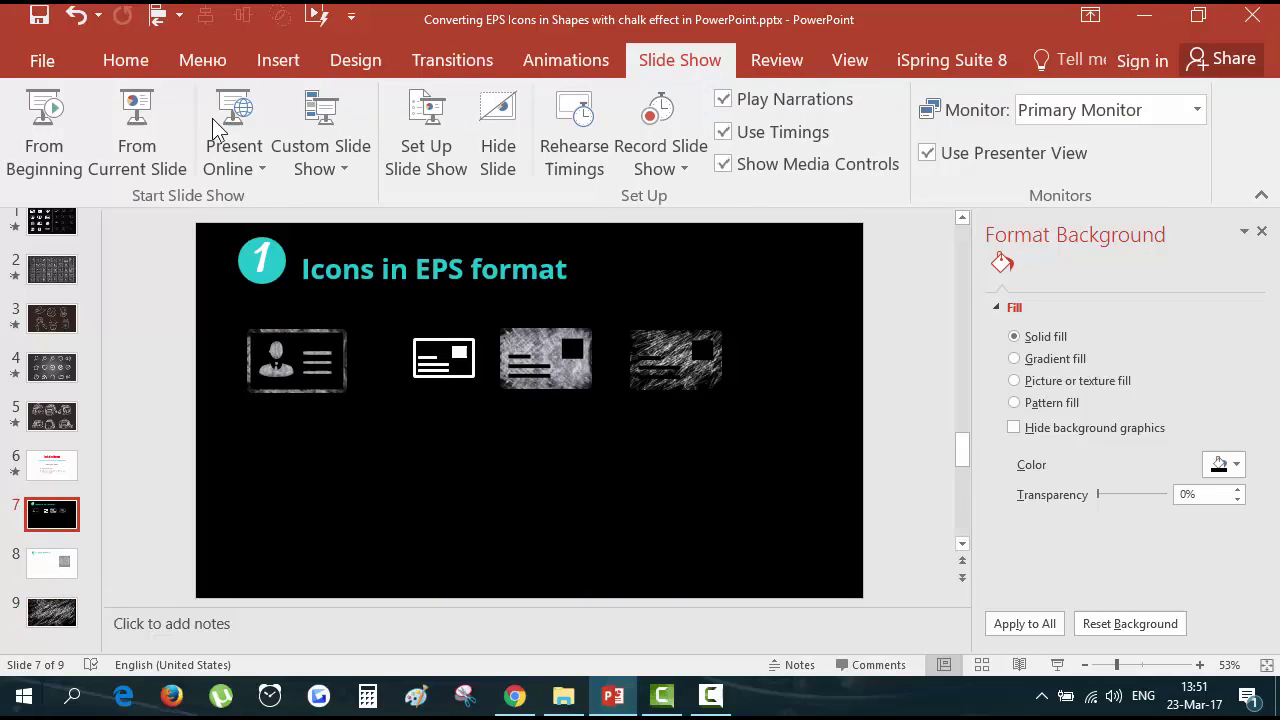
{"action": "left_click", "coordinate": [160, 140]}
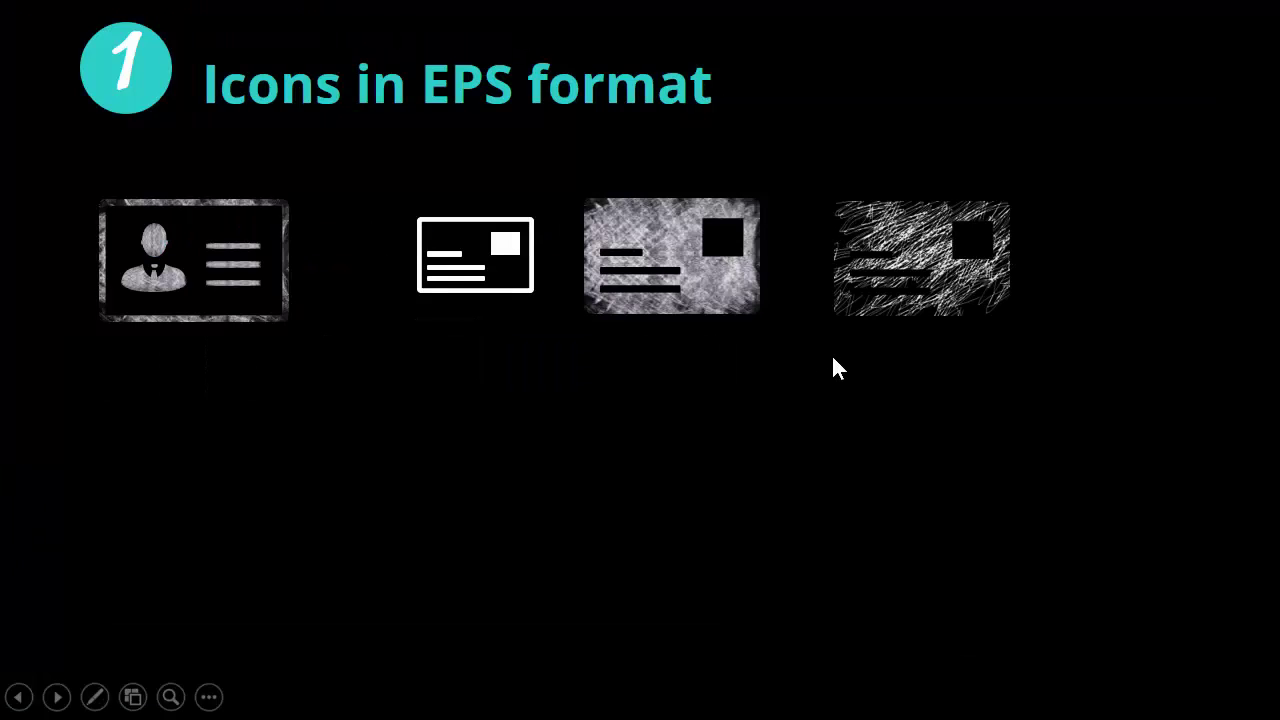